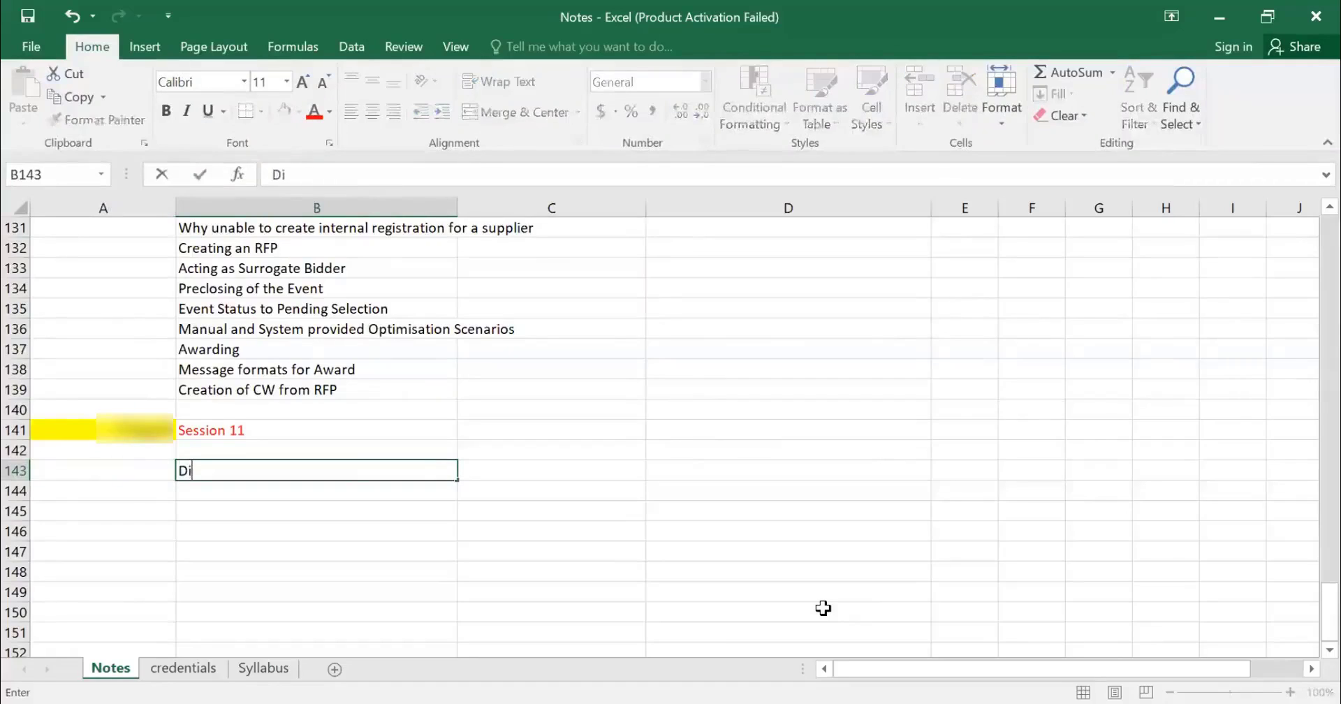
Enter the heading "Different type of Auctions" in cell B143, leaving a blank row beneath it
type("fferent type of Auctions")
key("Return")
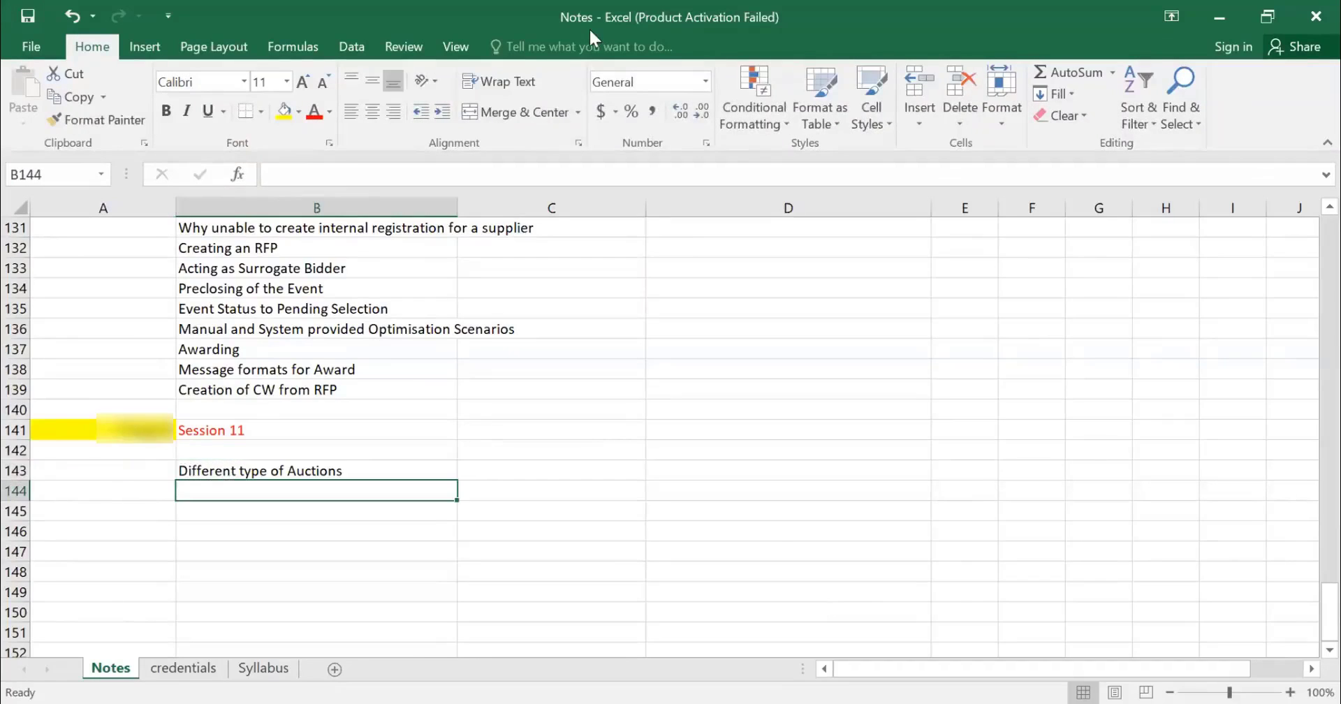
key("Return")
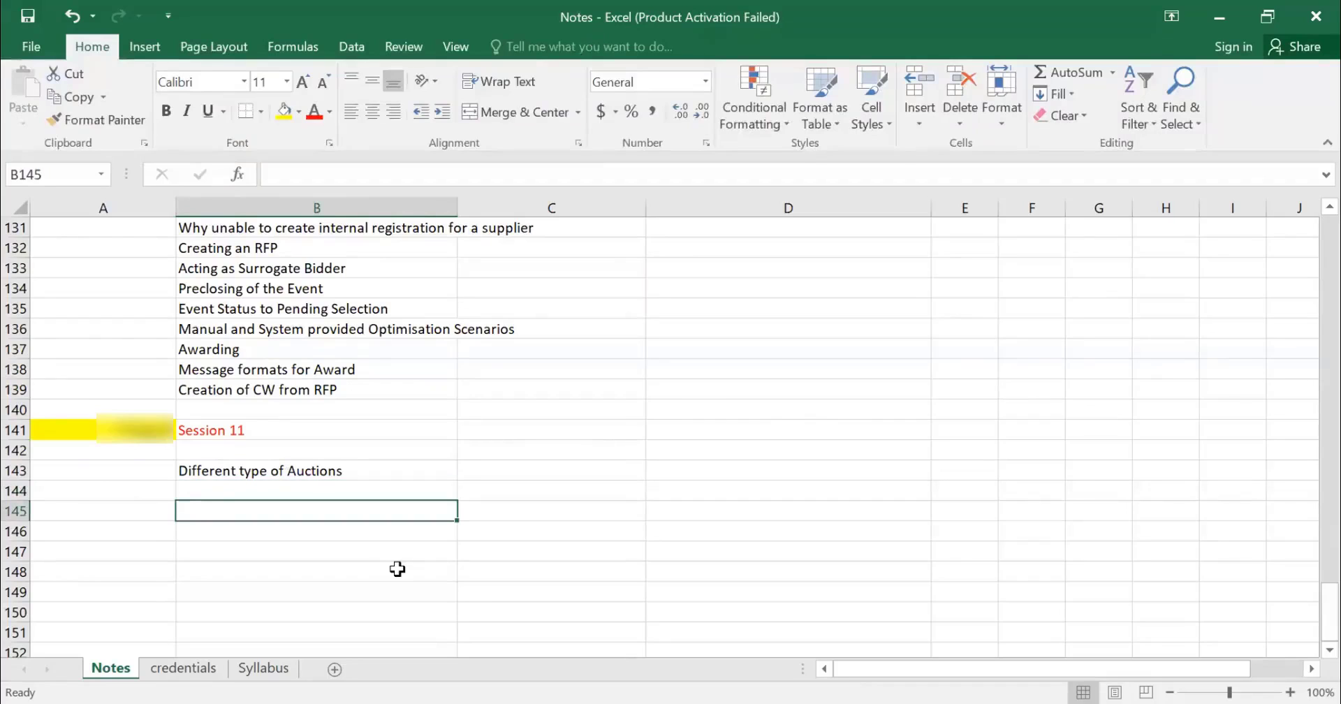
Enter "Reverse - Price - Buying" in cell B145 as the first auction type
type("Rever")
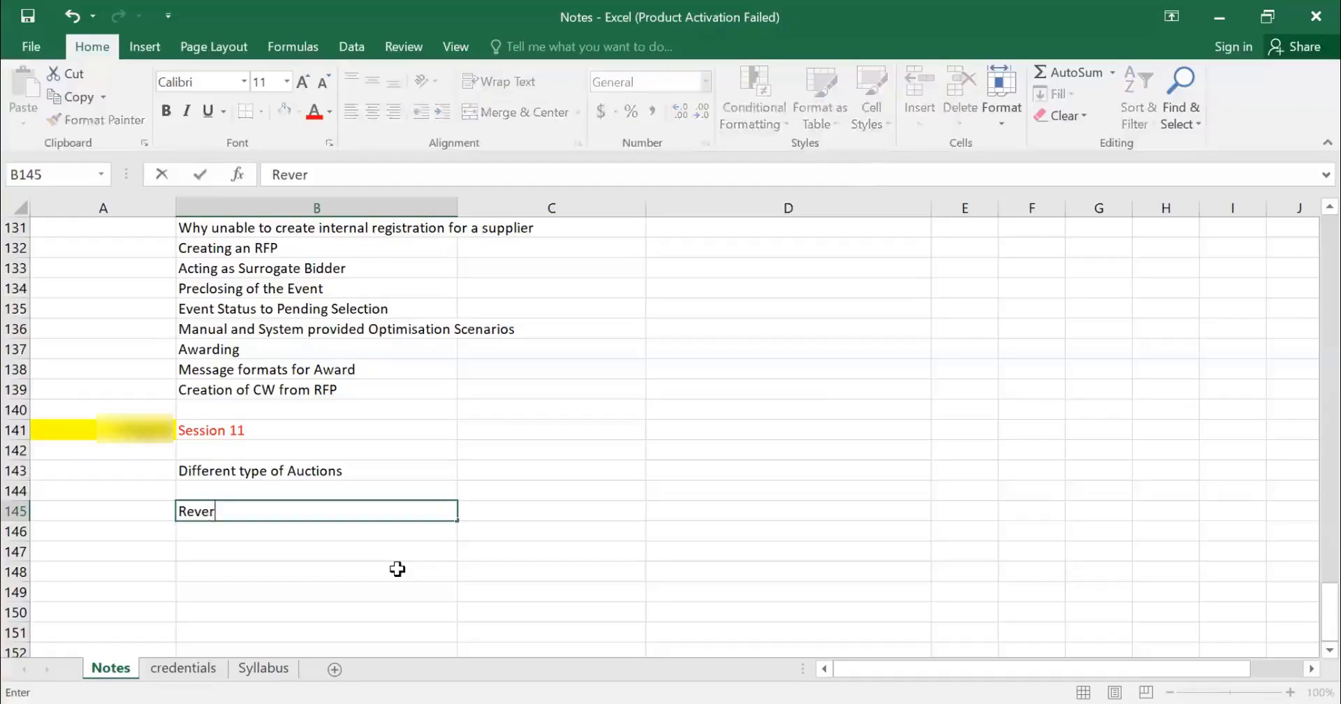
type("se -")
type("Price")
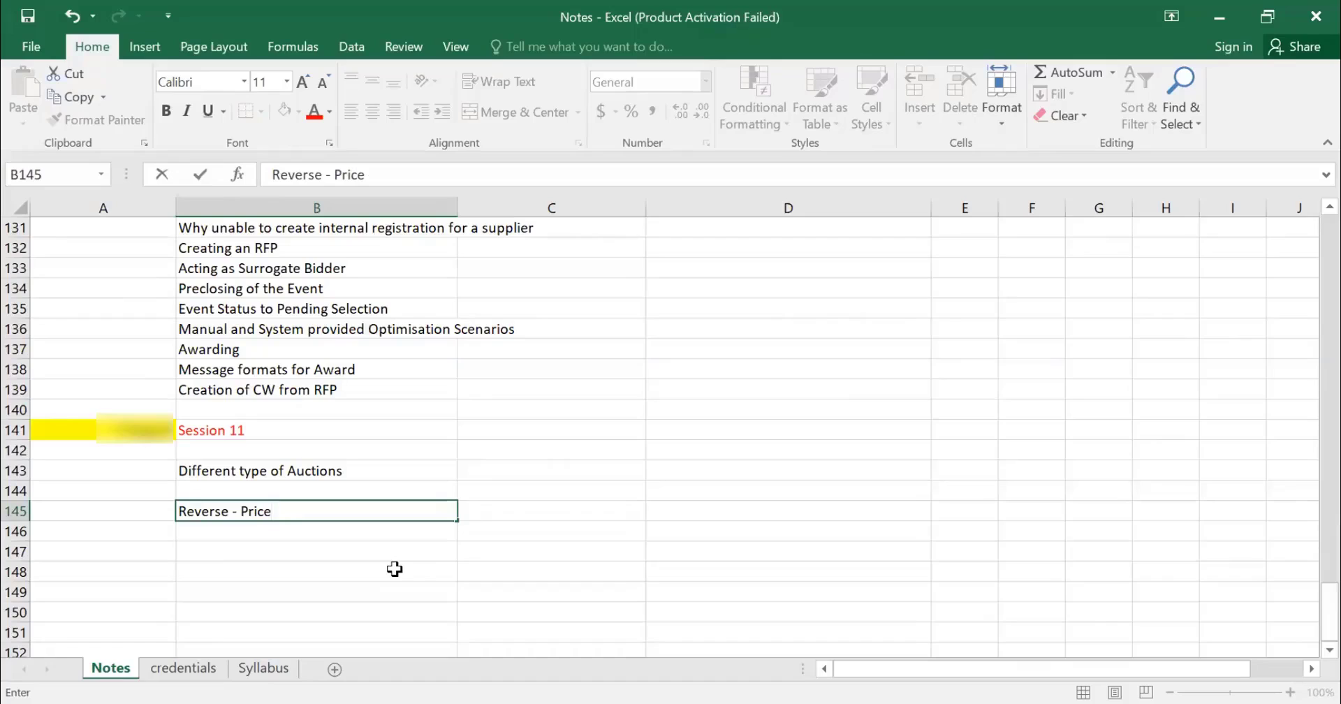
type("- Buuin")
key("BackSpace")
key("BackSpace")
key("BackSpace")
type("ying")
key("Return")
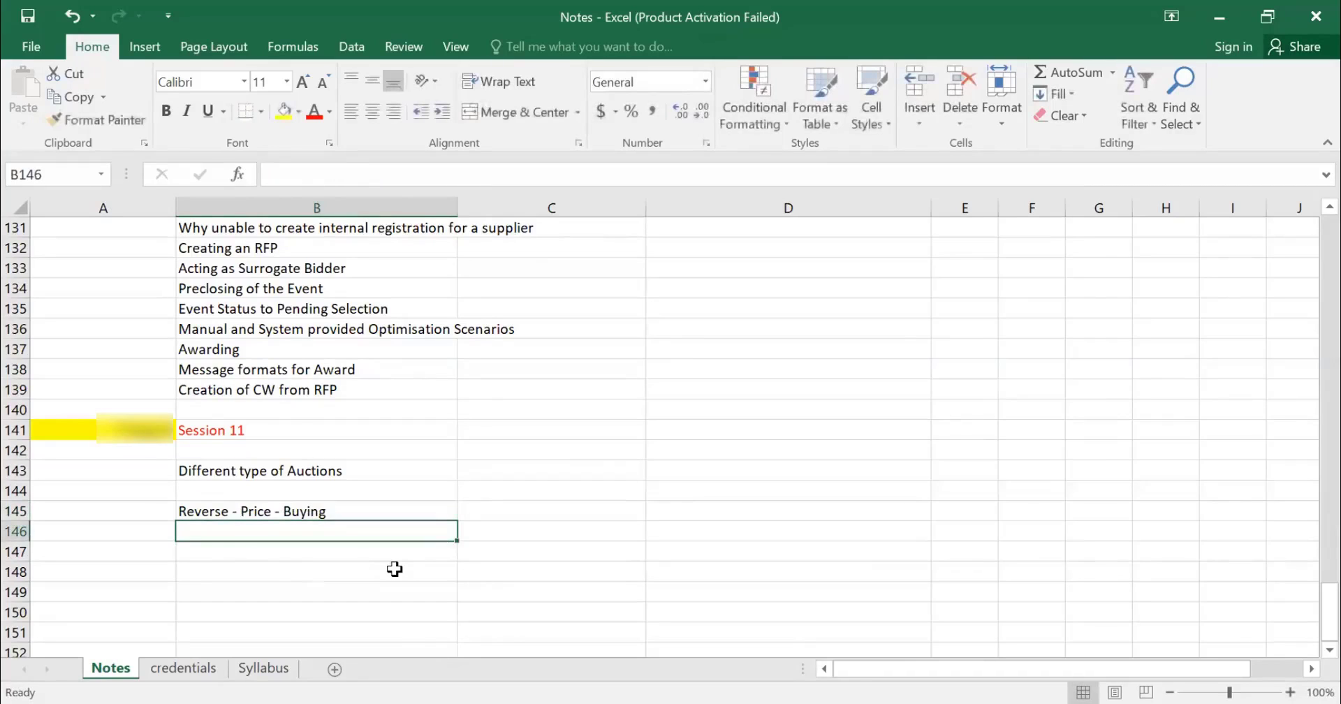
key("Up")
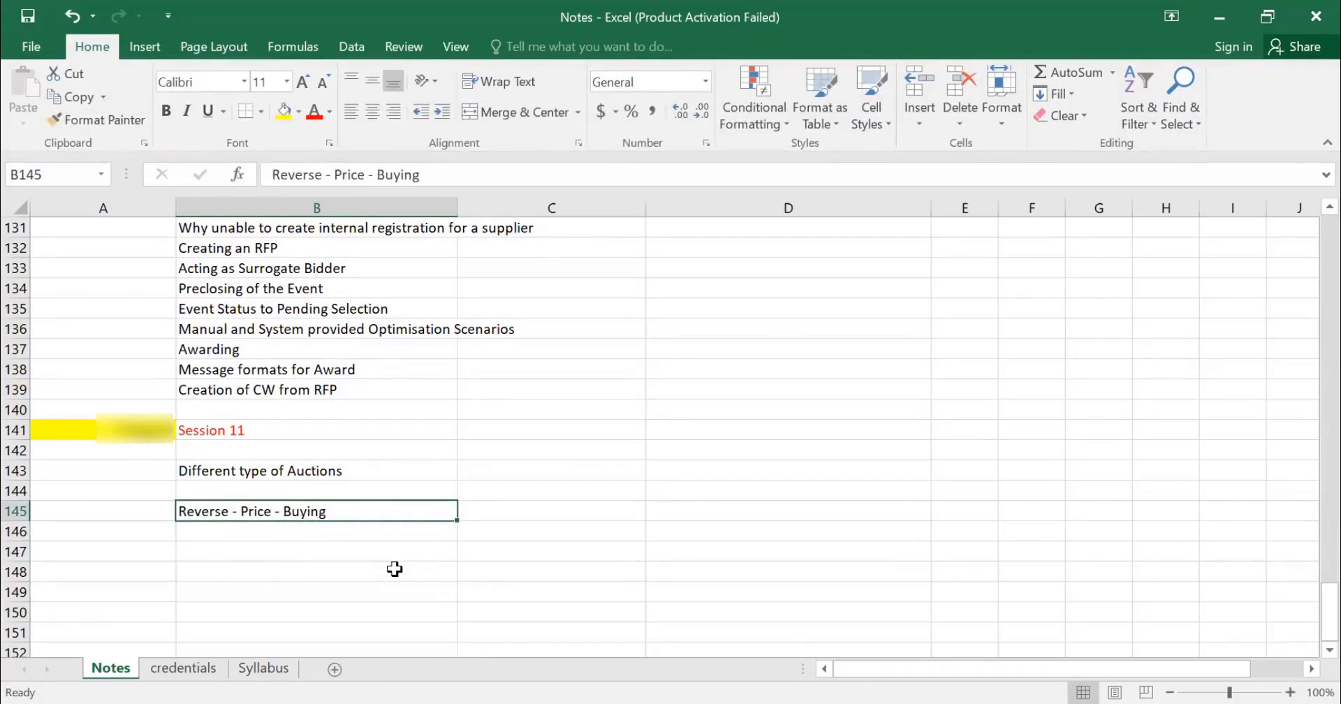
key("Down")
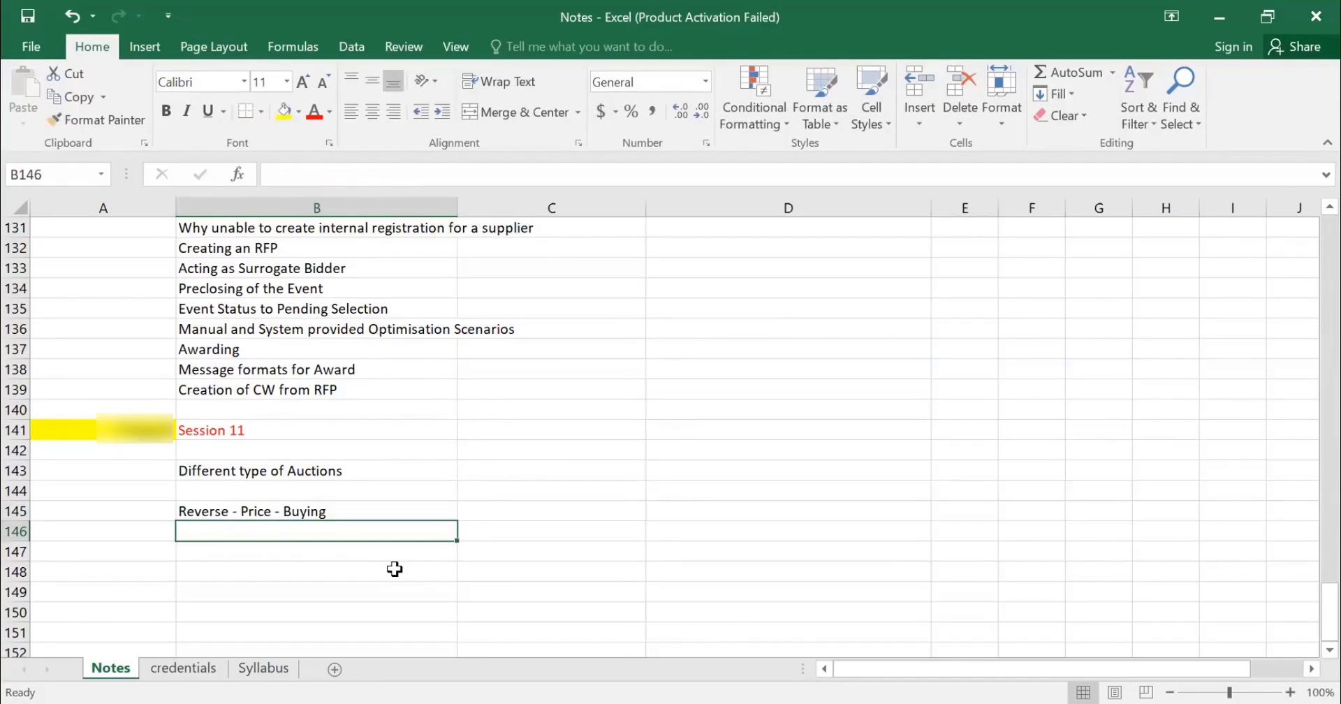
Enter "Forward Auction - Sell - Price will increase from Bidders" in cell B146
type("Rev")
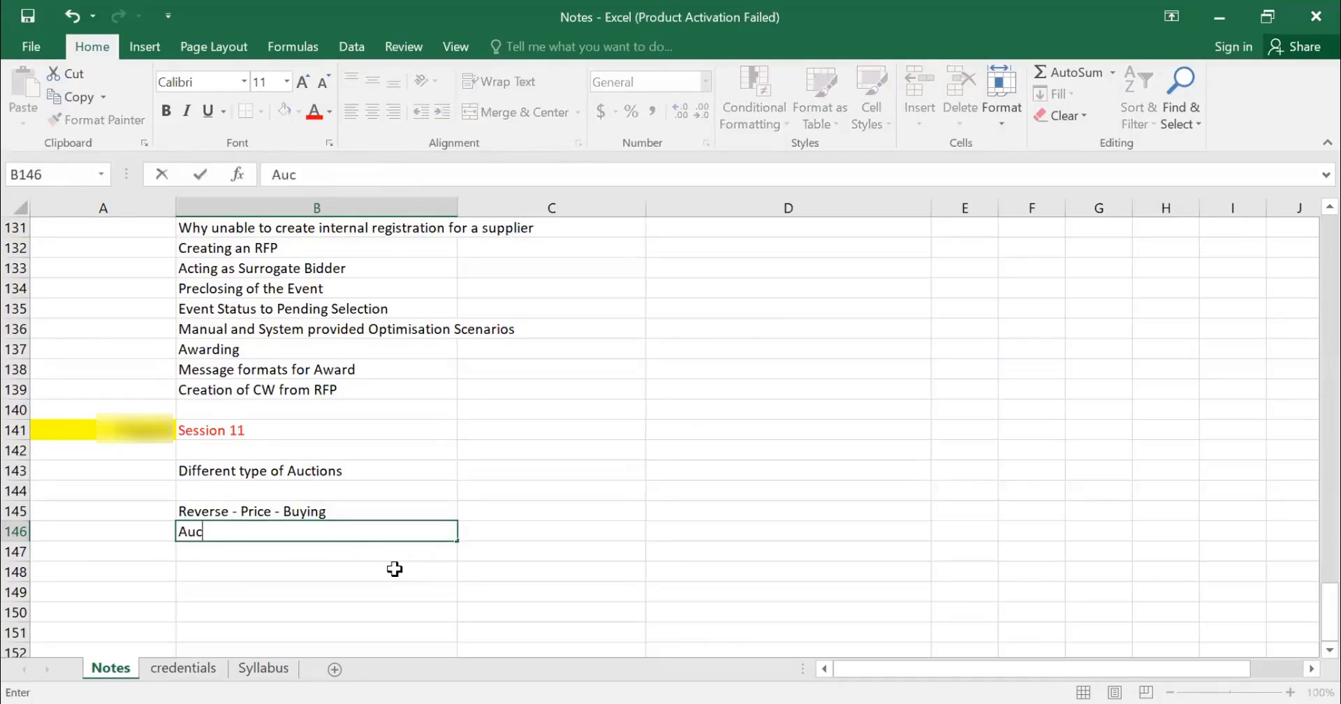
key("Escape")
type("Fprw")
key("BackSpace")
key("BackSpace")
key("BackSpace")
type("orward Auction - ")
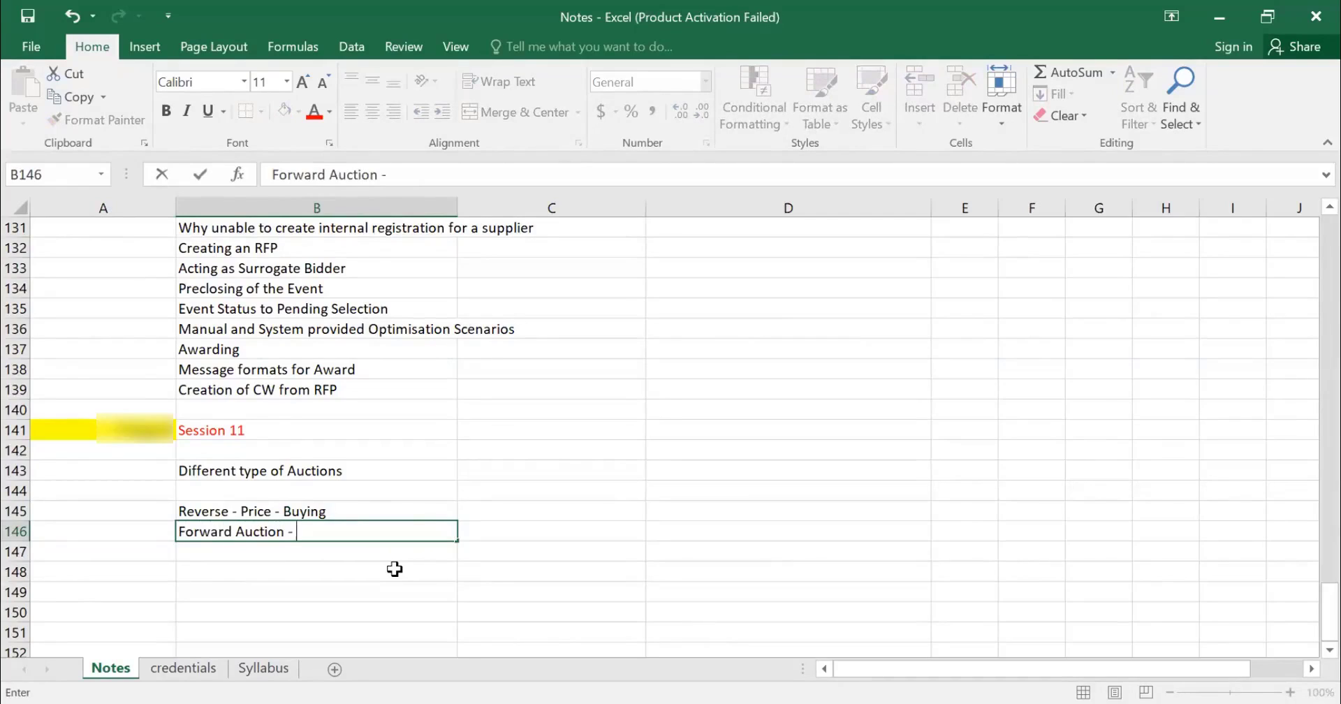
type("Sell - Price will incre")
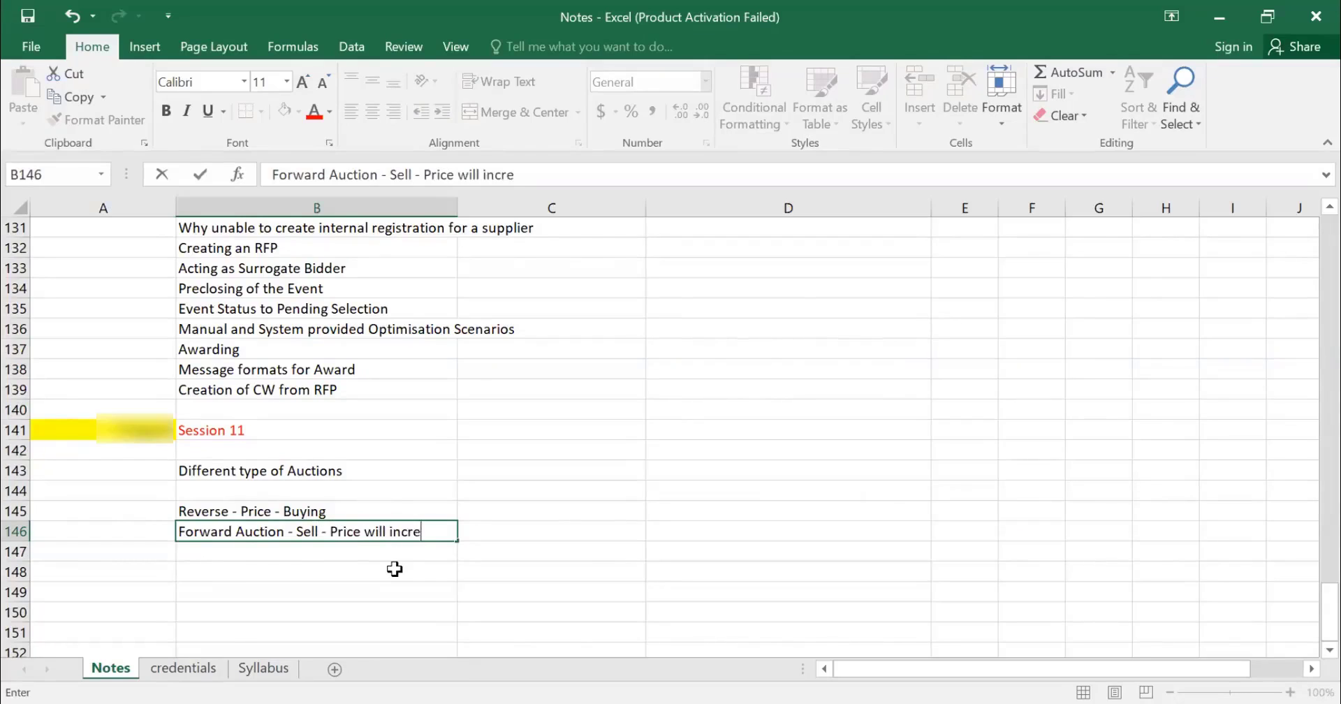
type("ase from ")
type("Bill")
key("BackSpace")
key("BackSpace")
type("dd")
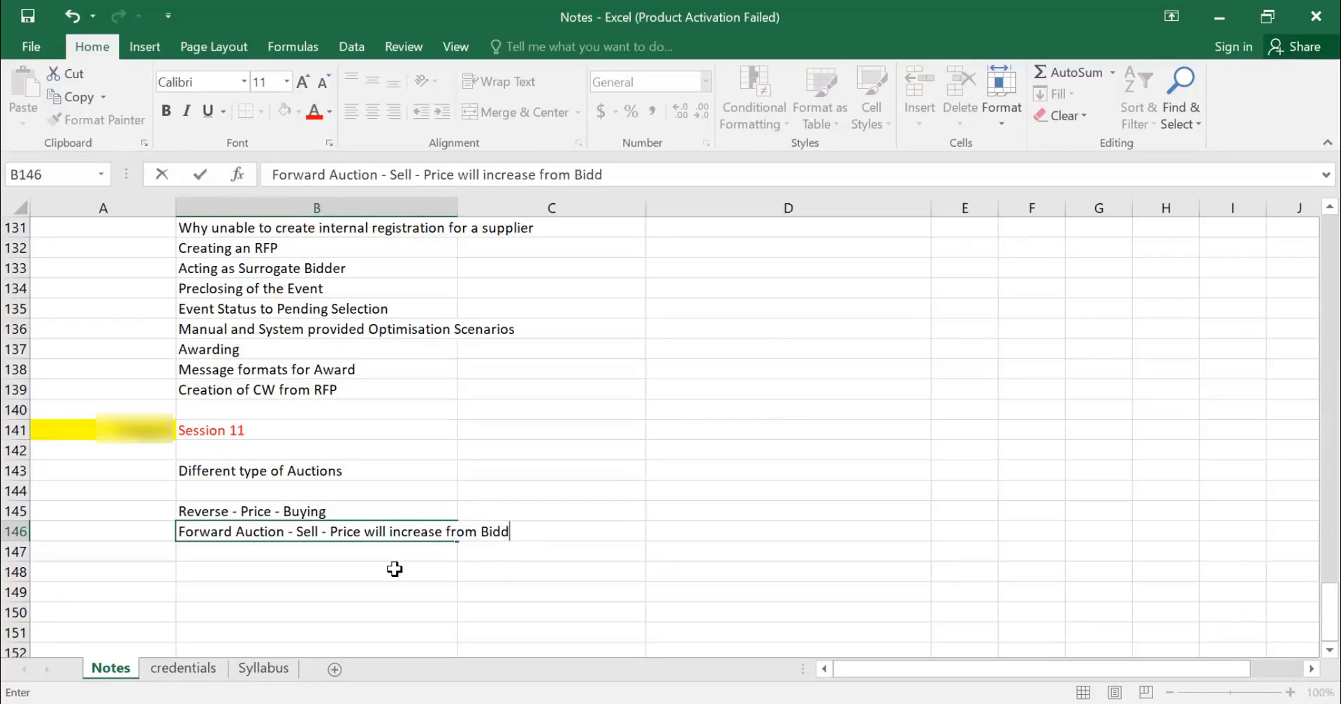
type("ers")
key("Return")
Extend the reverse auction note in B145 with "- Price will decrease from Sellers"
key("Up")
key("Up")
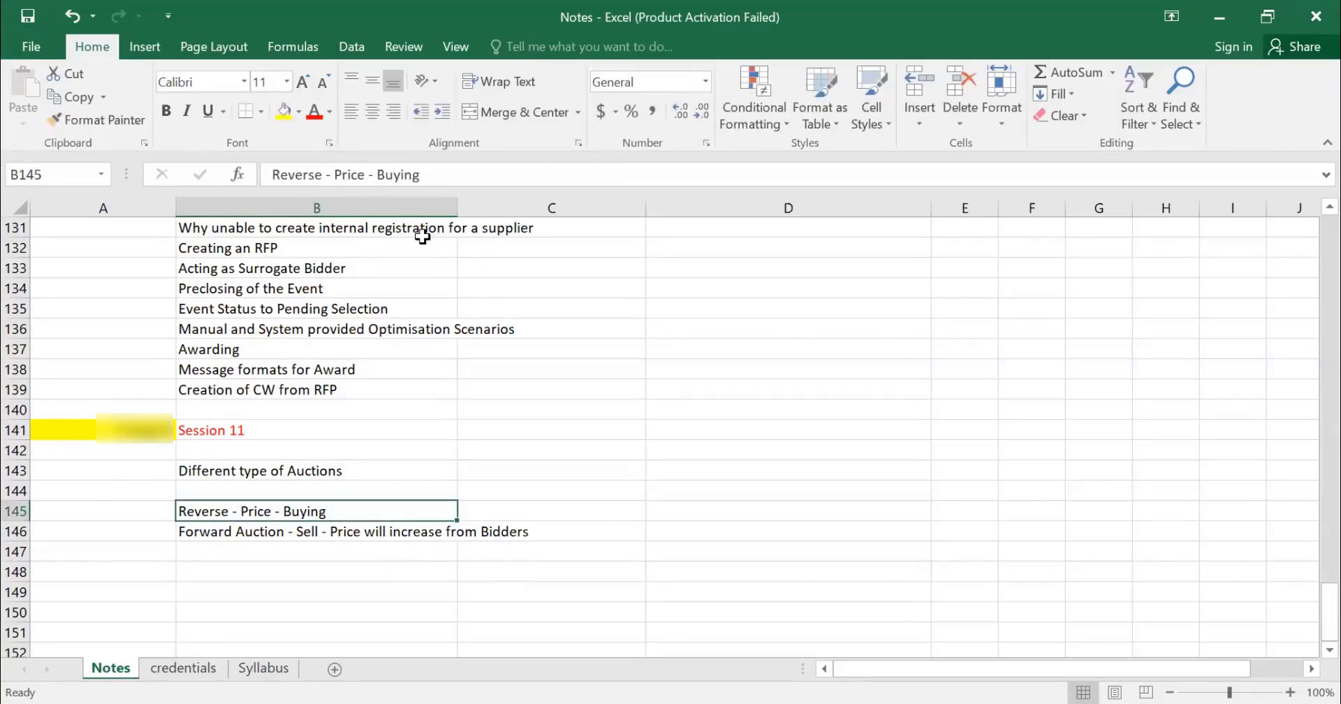
left_click(470, 176)
type("- ")
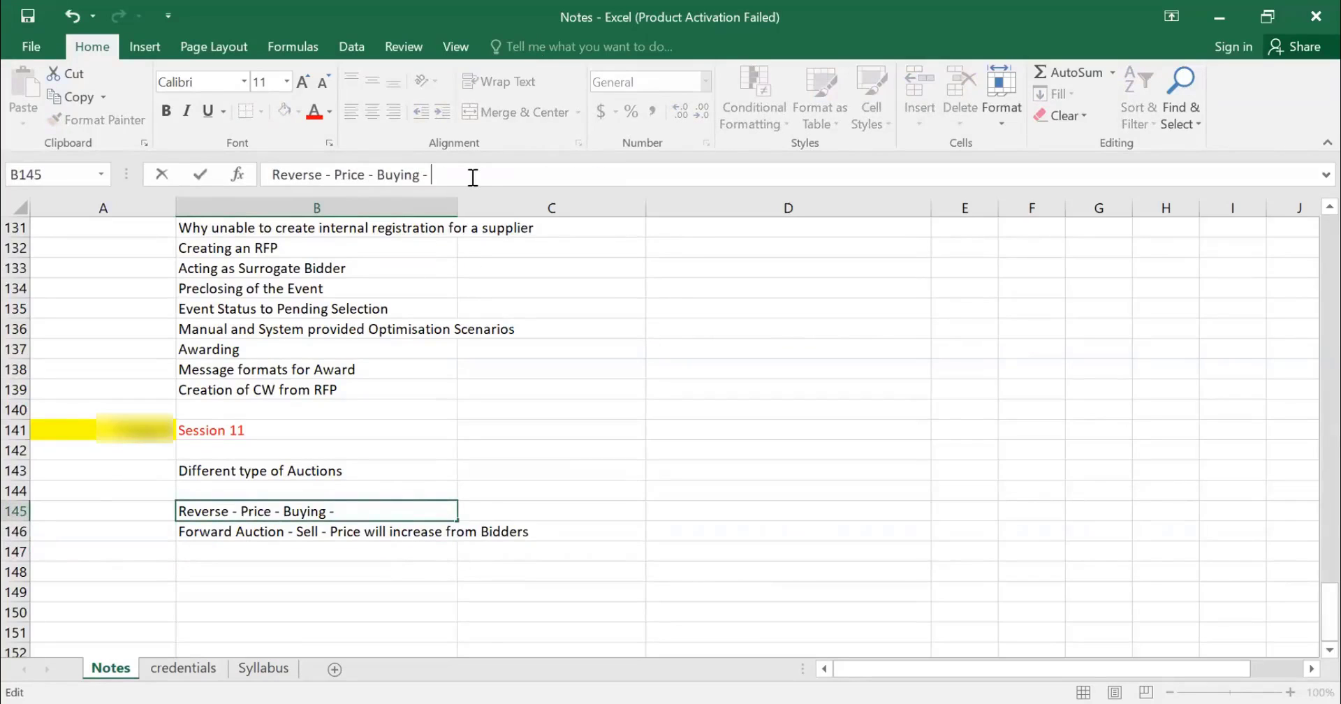
type("Price will")
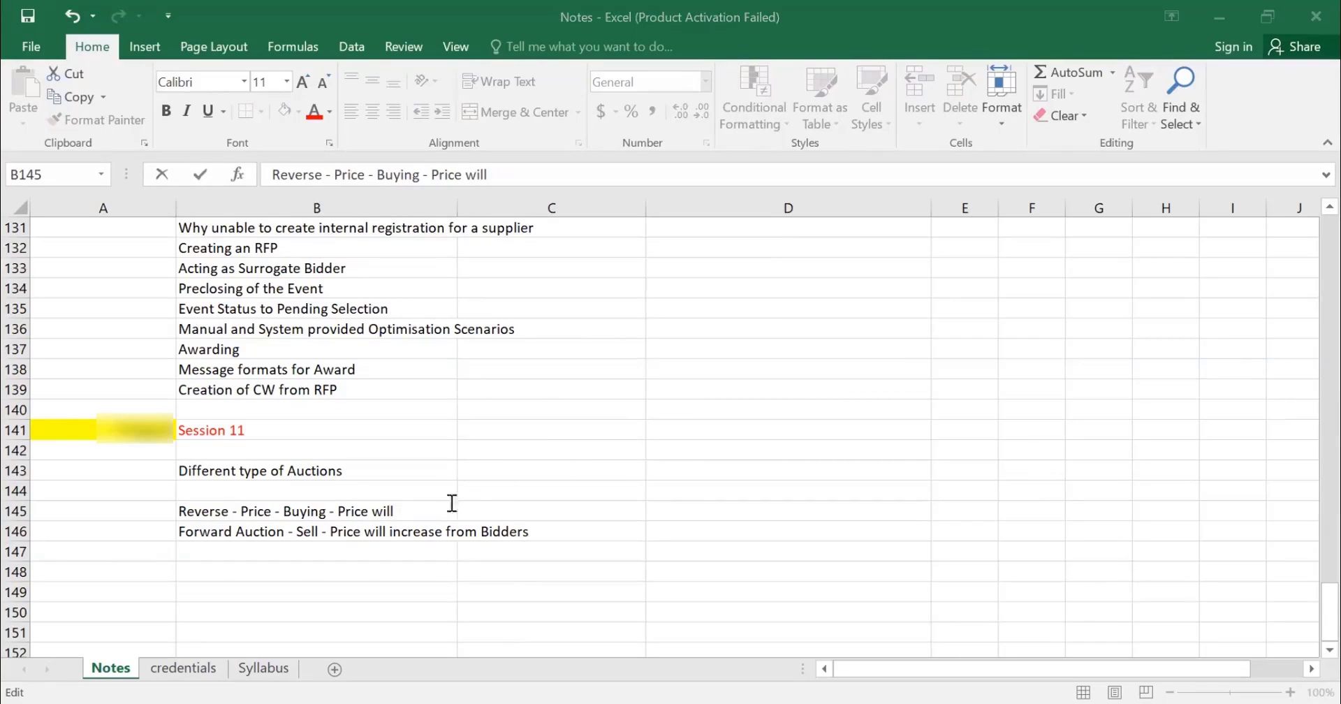
left_click(431, 512)
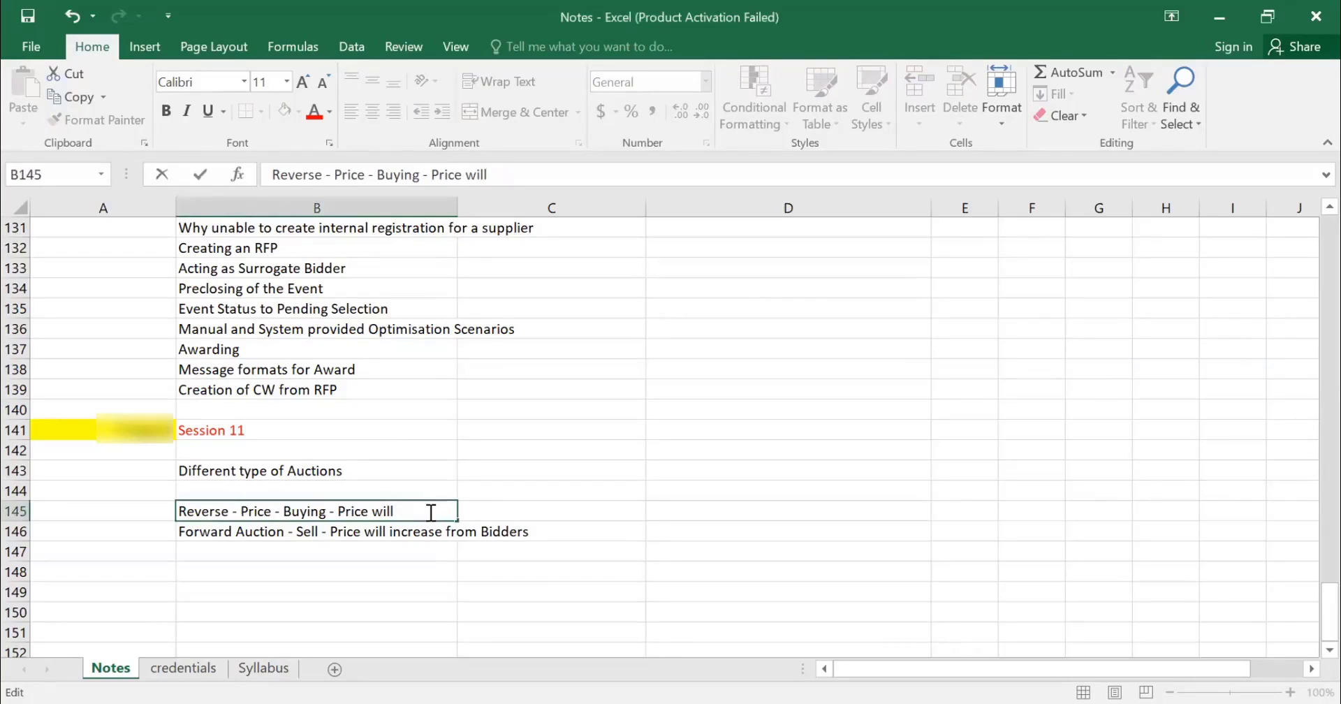
double_click(431, 512)
left_click(431, 512)
type("decreas")
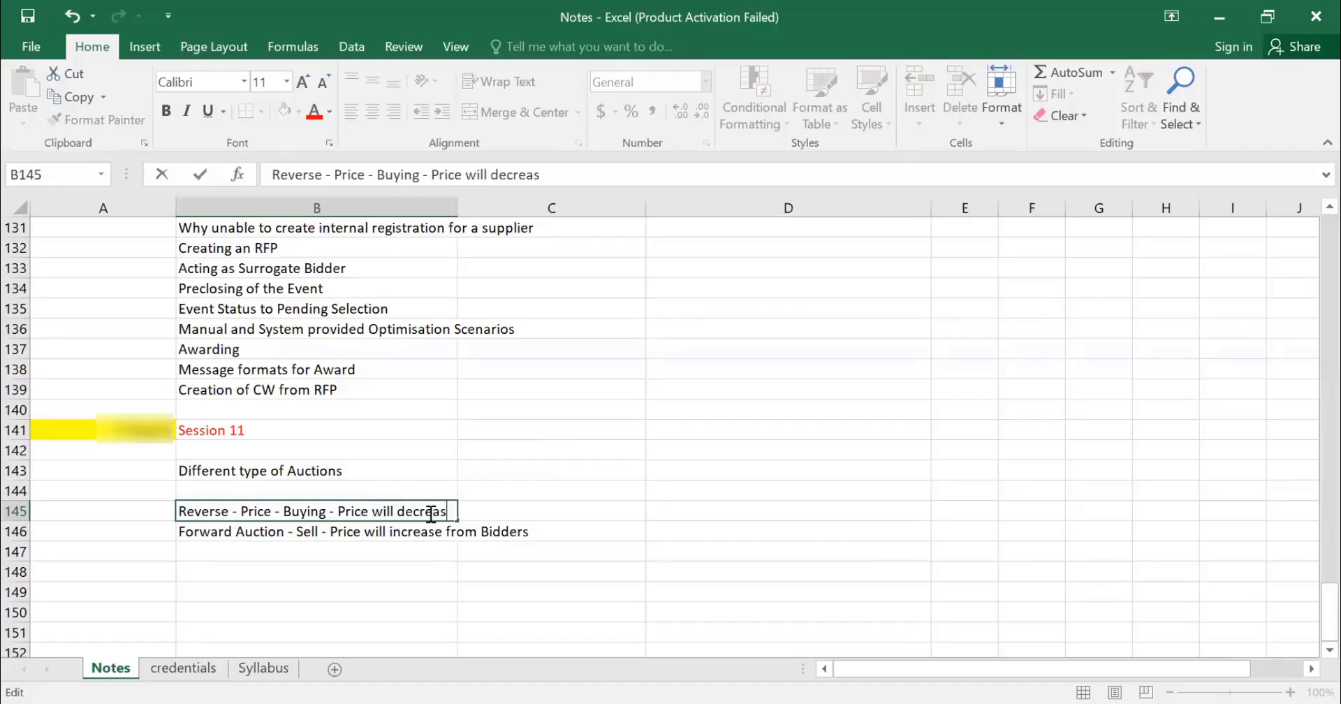
type("e  from Sellers")
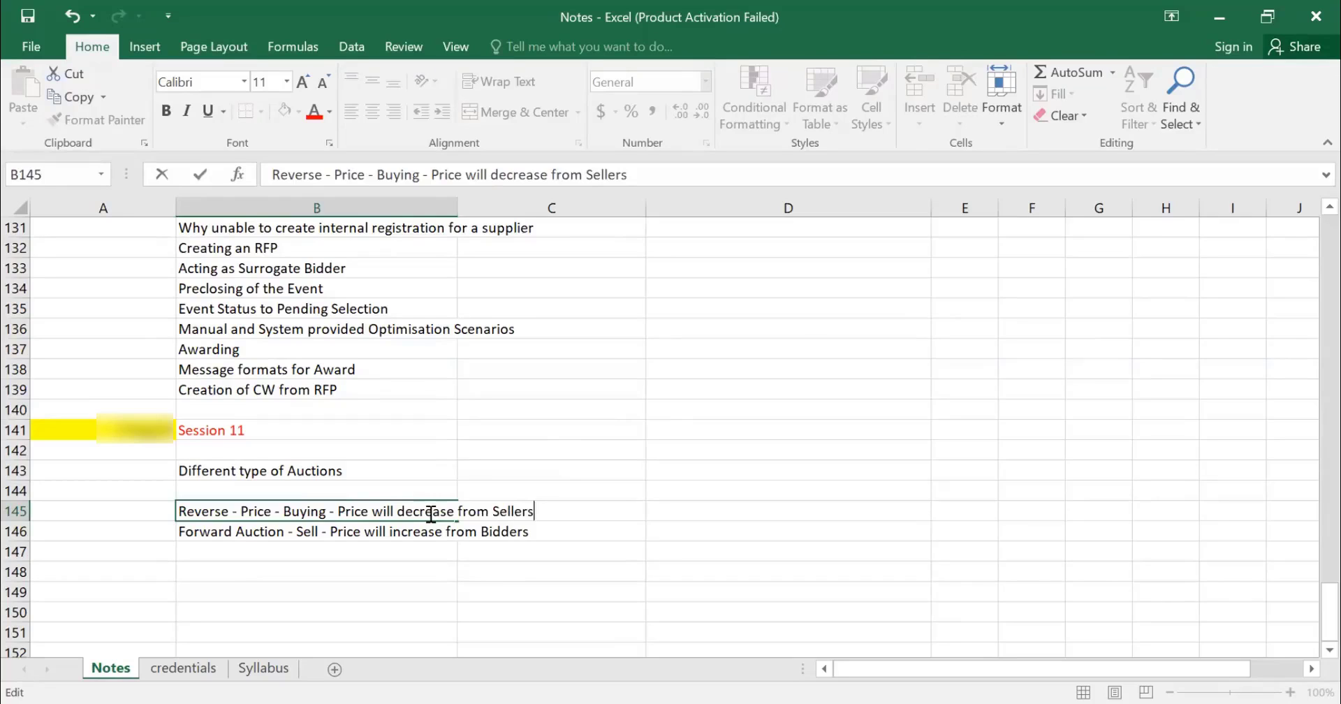
key("Return")
Enter "English" in cell B148, leaving a blank row below the forward auction note
key("Return")
key("Return")
key("Return")
key("Up")
key("Up")
key("Up")
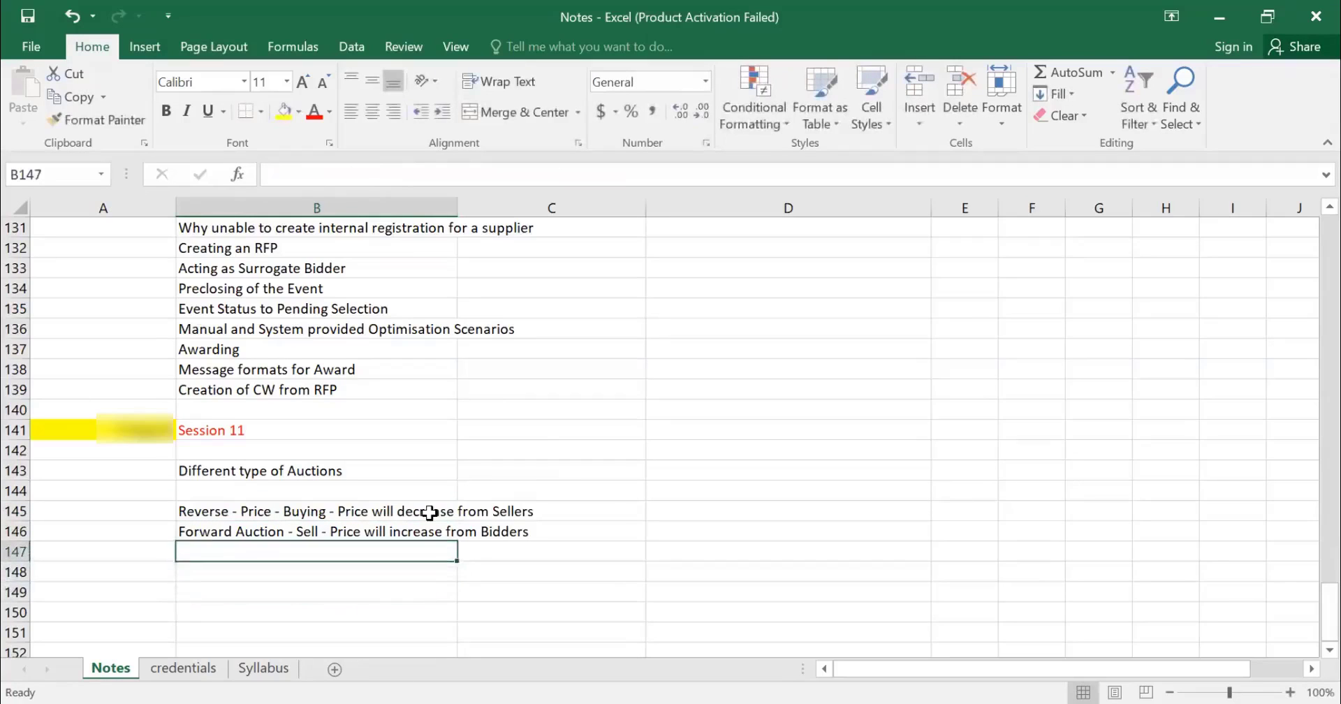
key("Down")
key("Down")
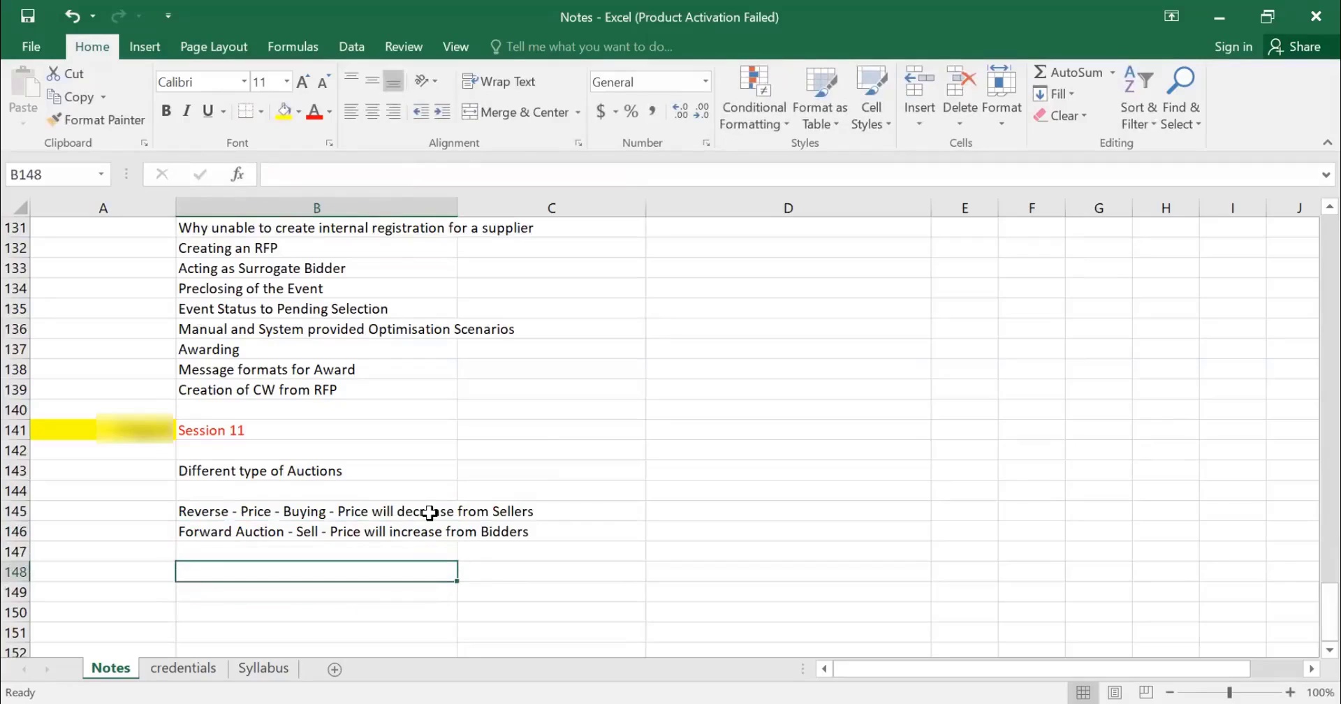
type("Eng")
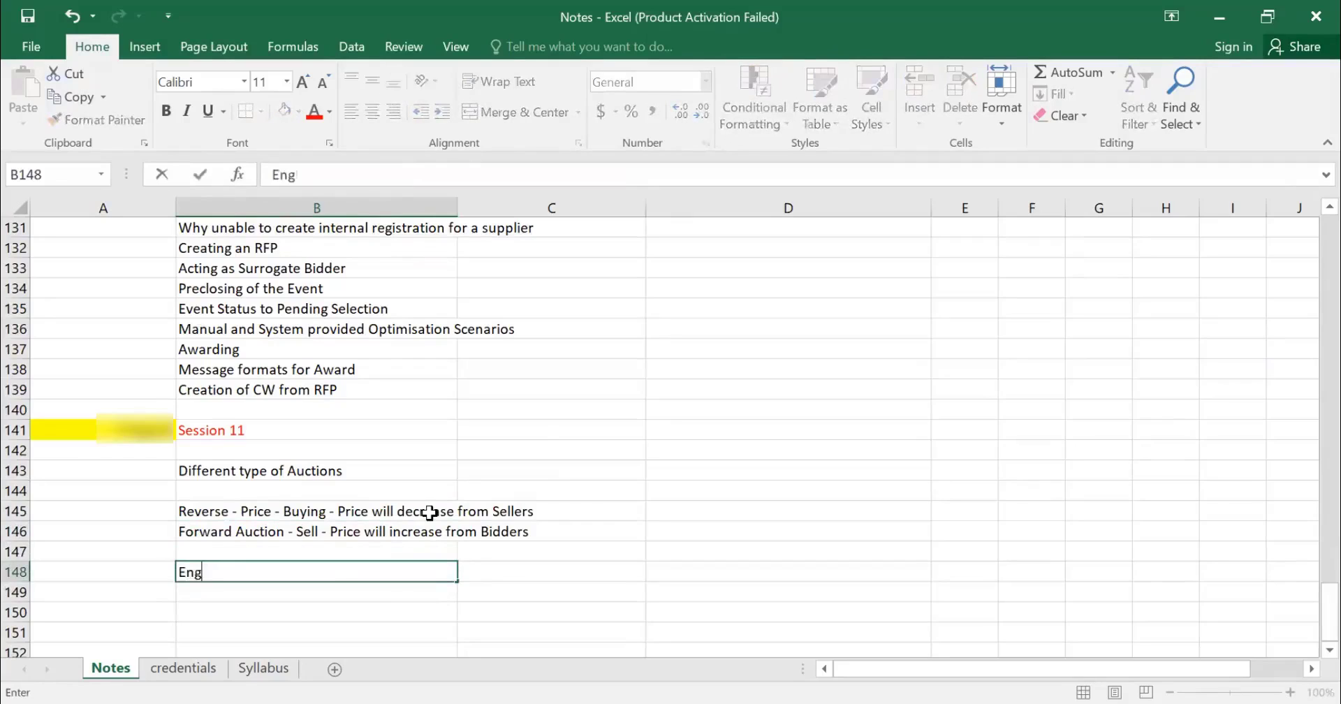
type("lish")
key("Return")
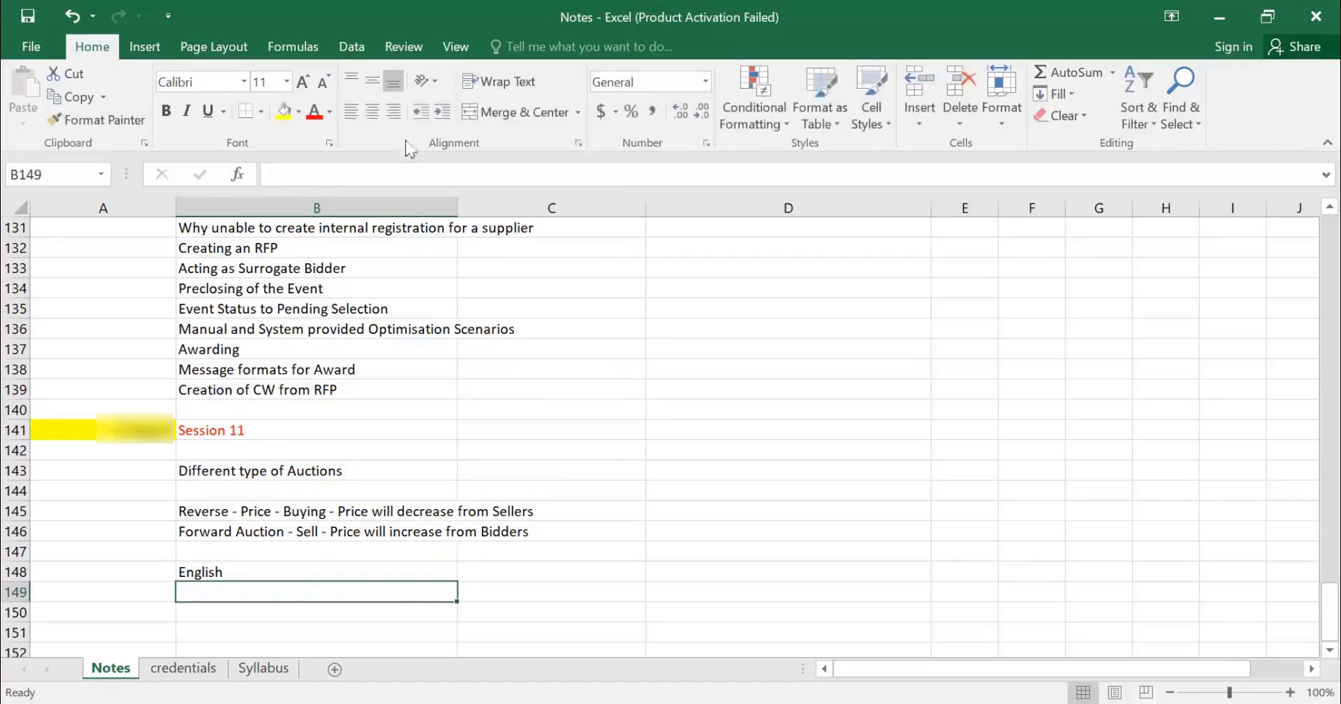
left_click(230, 517)
left_click(220, 576)
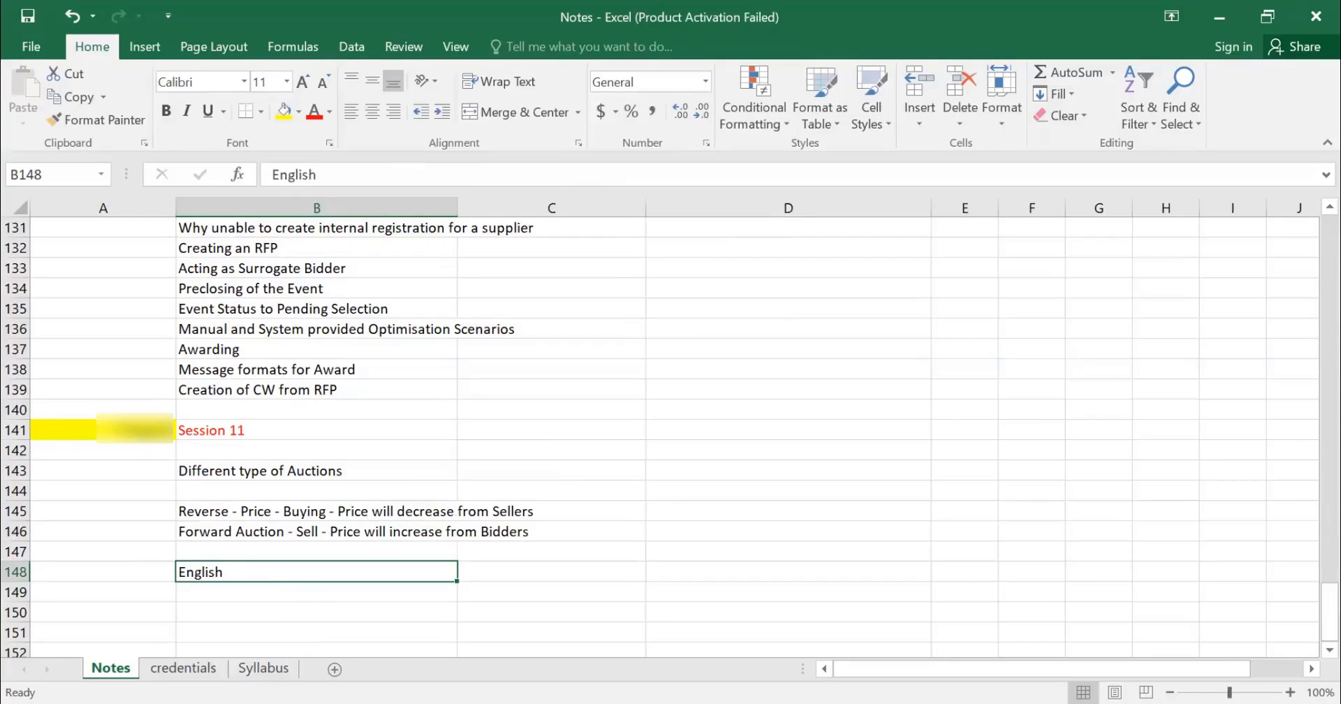
List "Dutch" in B150 and "Japanese" in B152 as further auction types
key("Down")
key("Down")
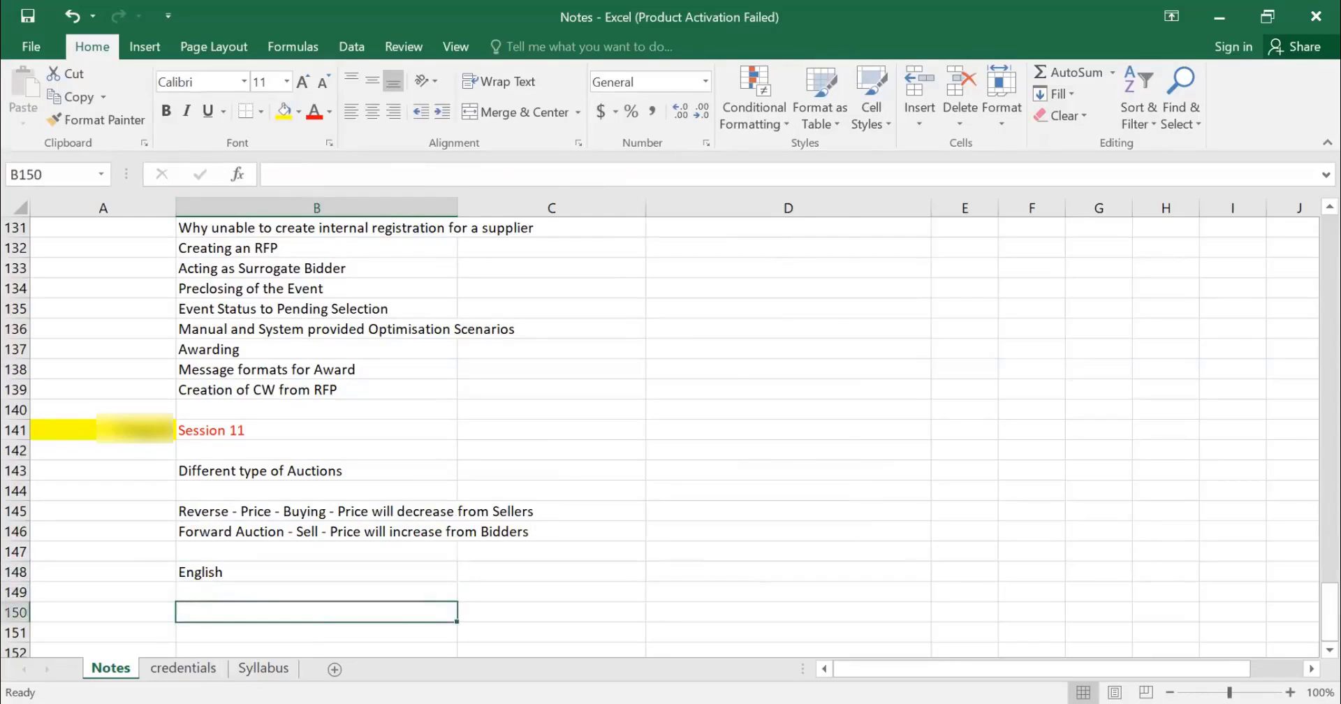
type("D")
key("BackSpace")
type("Dutch")
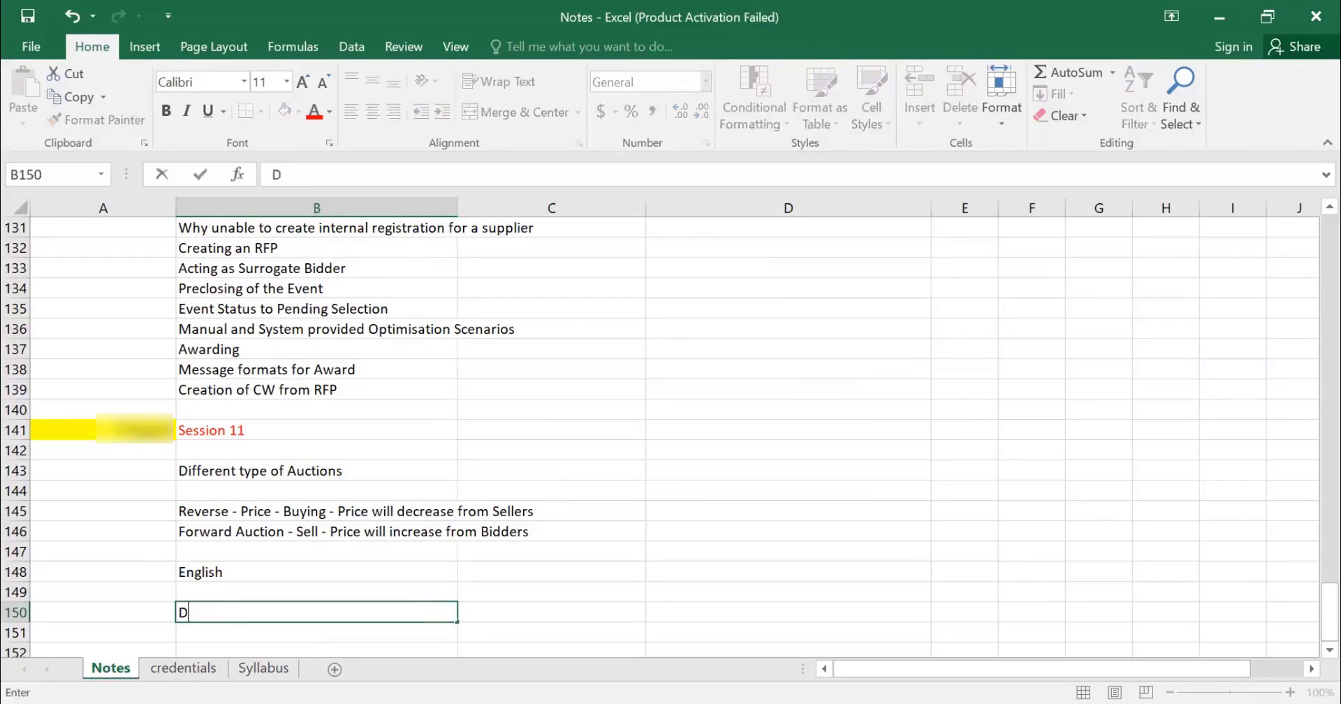
key("Down")
key("Down")
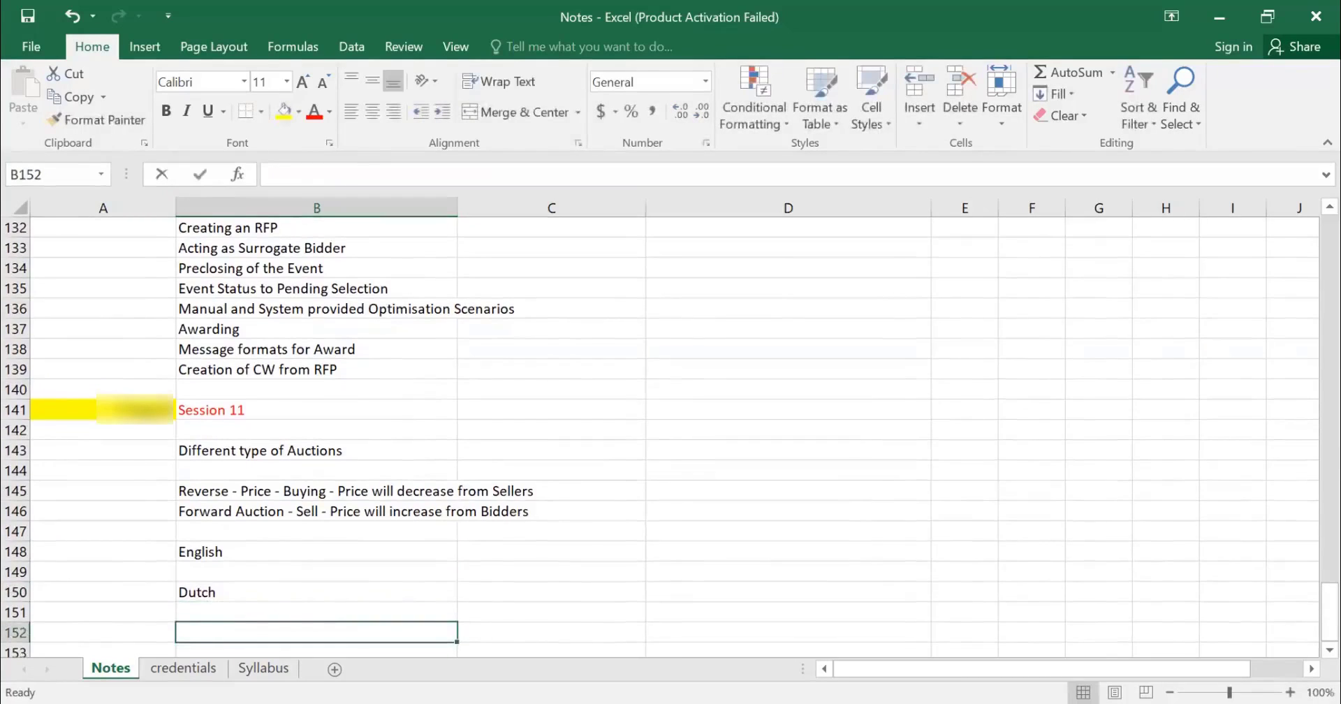
type("Japanese")
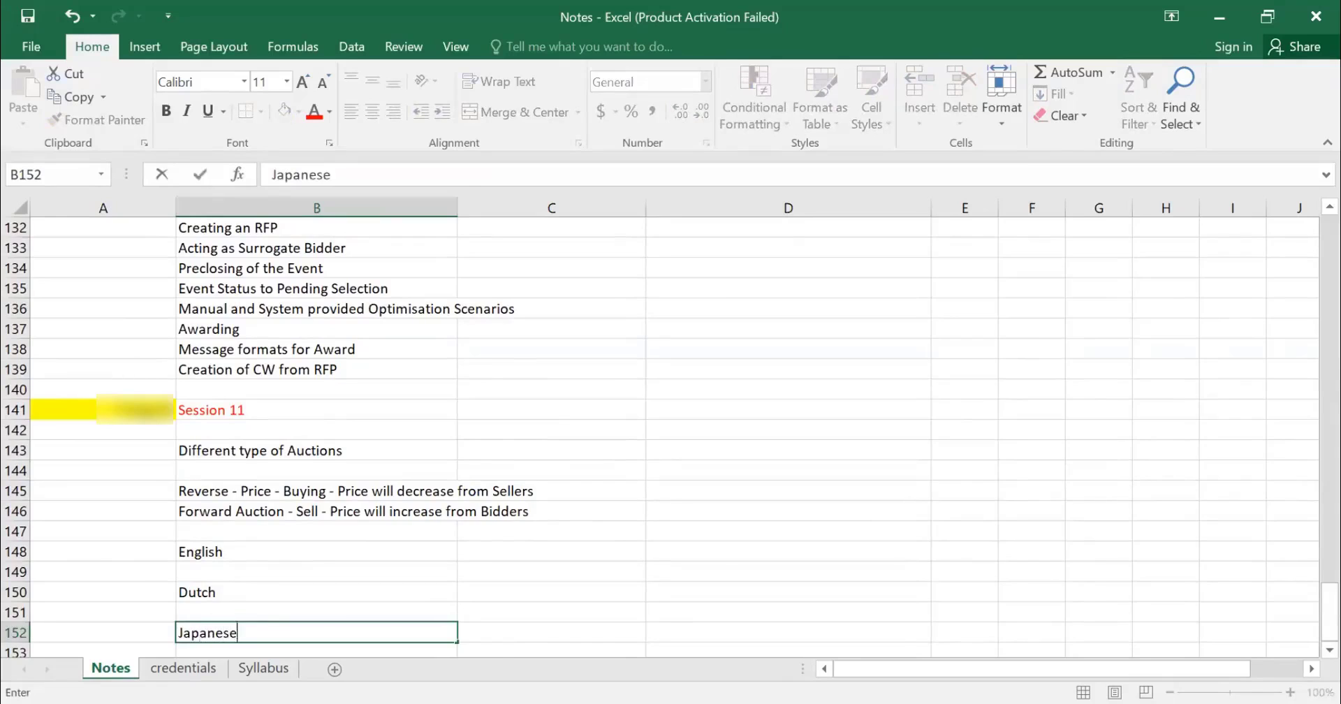
Place the prepared Dutch and Japanese reverse auction notes from B148 downward, beginning with "Dutch Reverse Auction (Buying)"
key("Escape")
key("Up")
key("Up")
key("Up")
key("Up")
type("Dutch Reverse Auction (Buying)  Initial Price is low  - Price automatically rises  Once Supplier accept the price the event closes  Suppliers are motivated to accept the listed price   Japanese Reverse Auction (Buying)  Set Initial Price is High - Price automatically falls")
Insert two blank rows at row 147, above the Dutch Reverse Auction heading
left_click(552, 412)
left_click(16, 430)
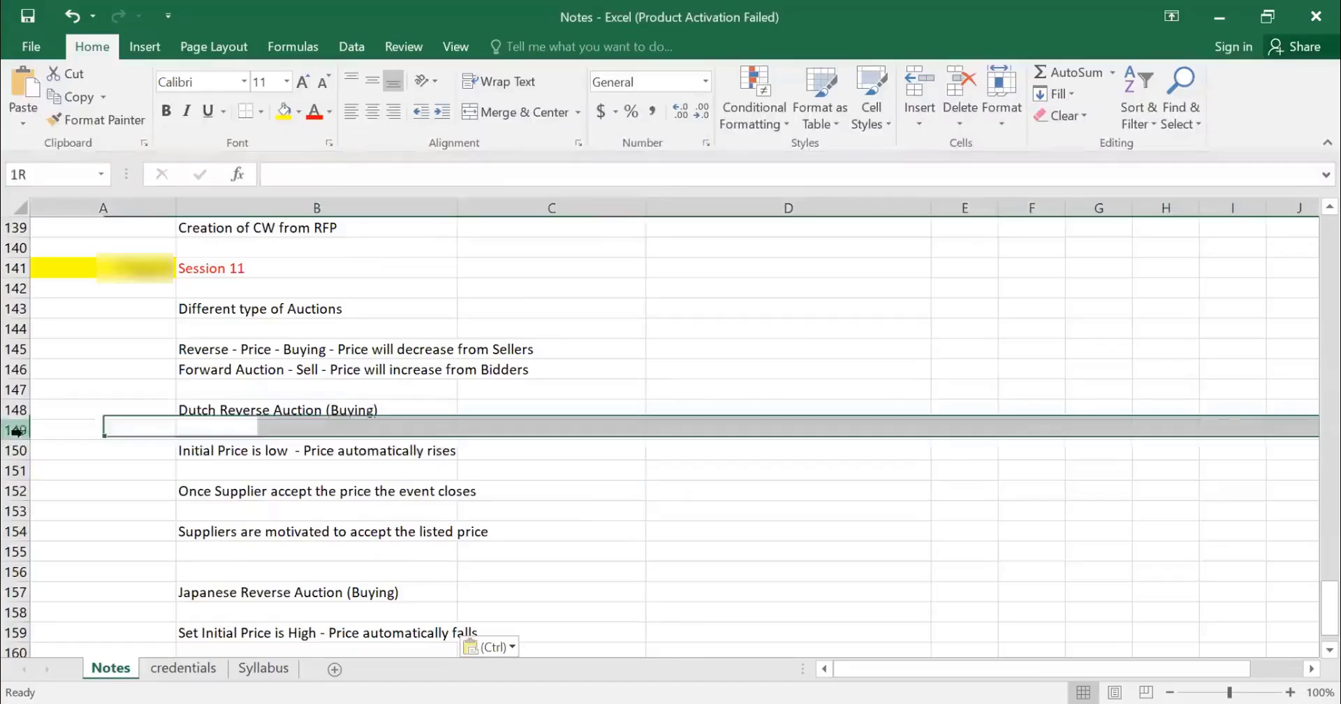
left_click(206, 412)
left_click(199, 348)
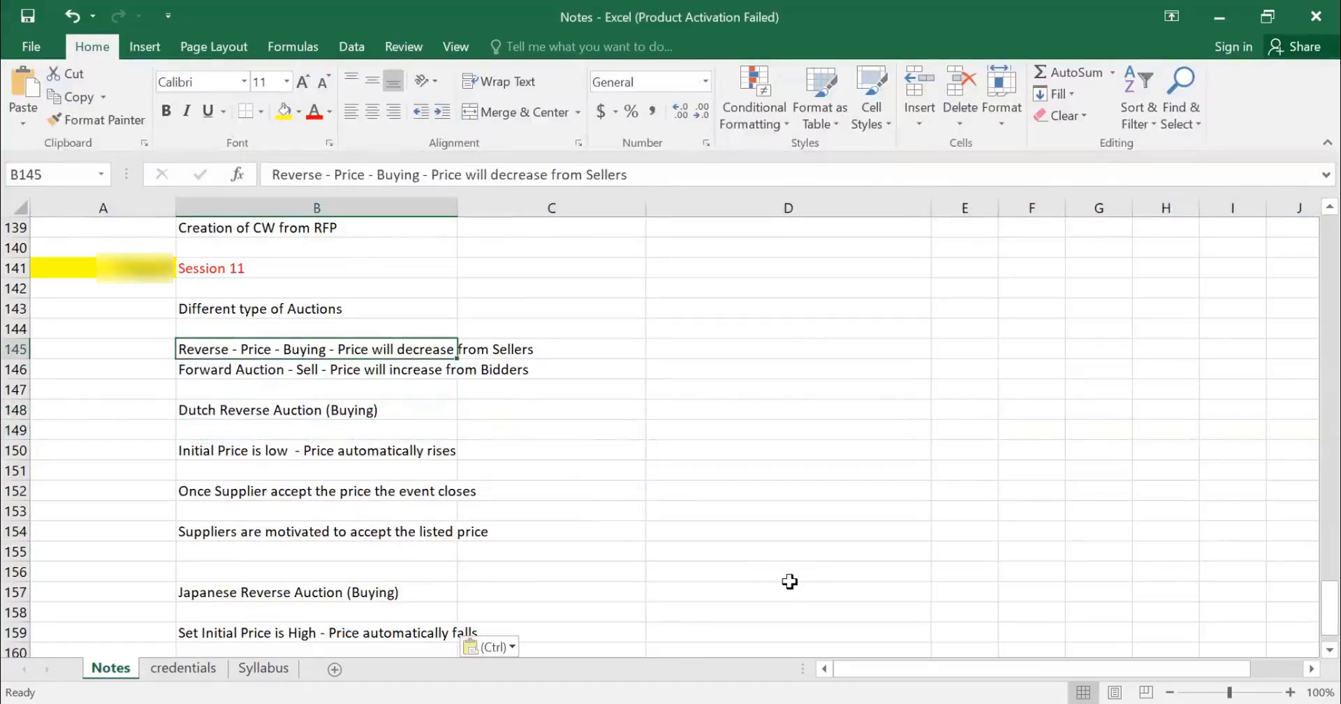
key("Down")
key("Down")
key("shift+space")
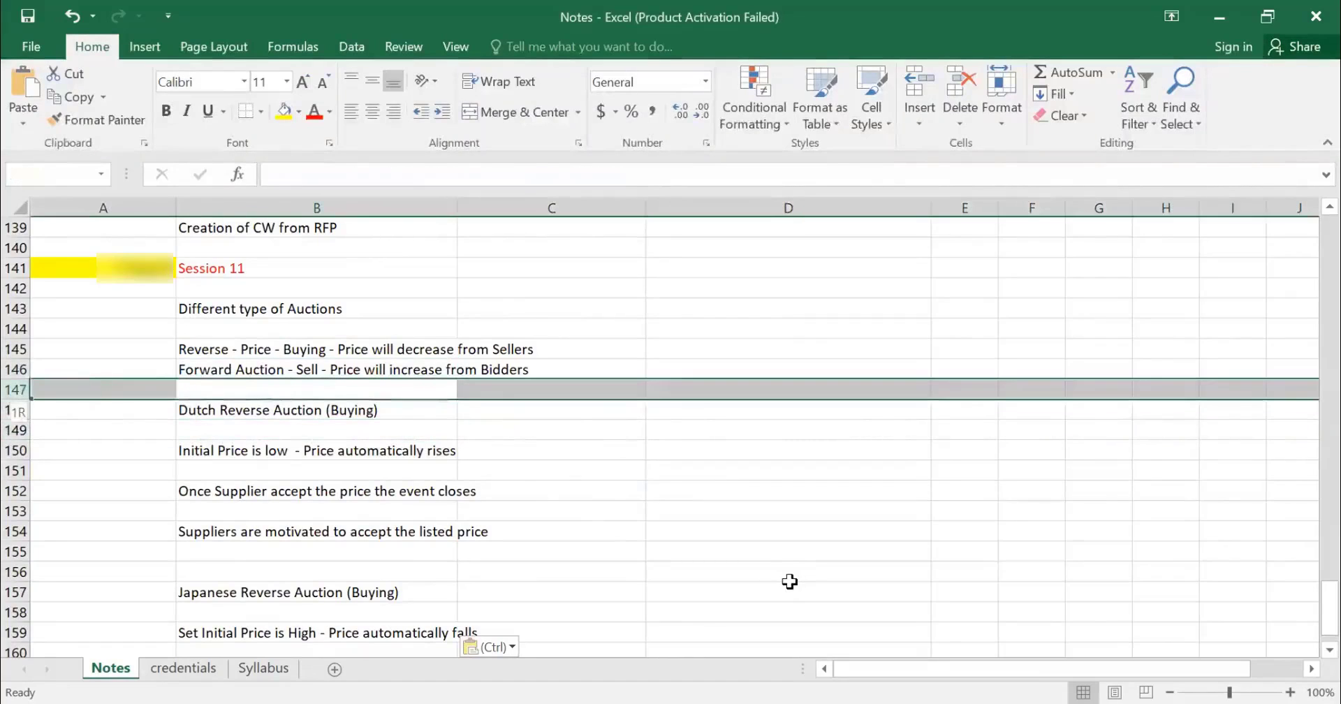
key("ctrl+minus")
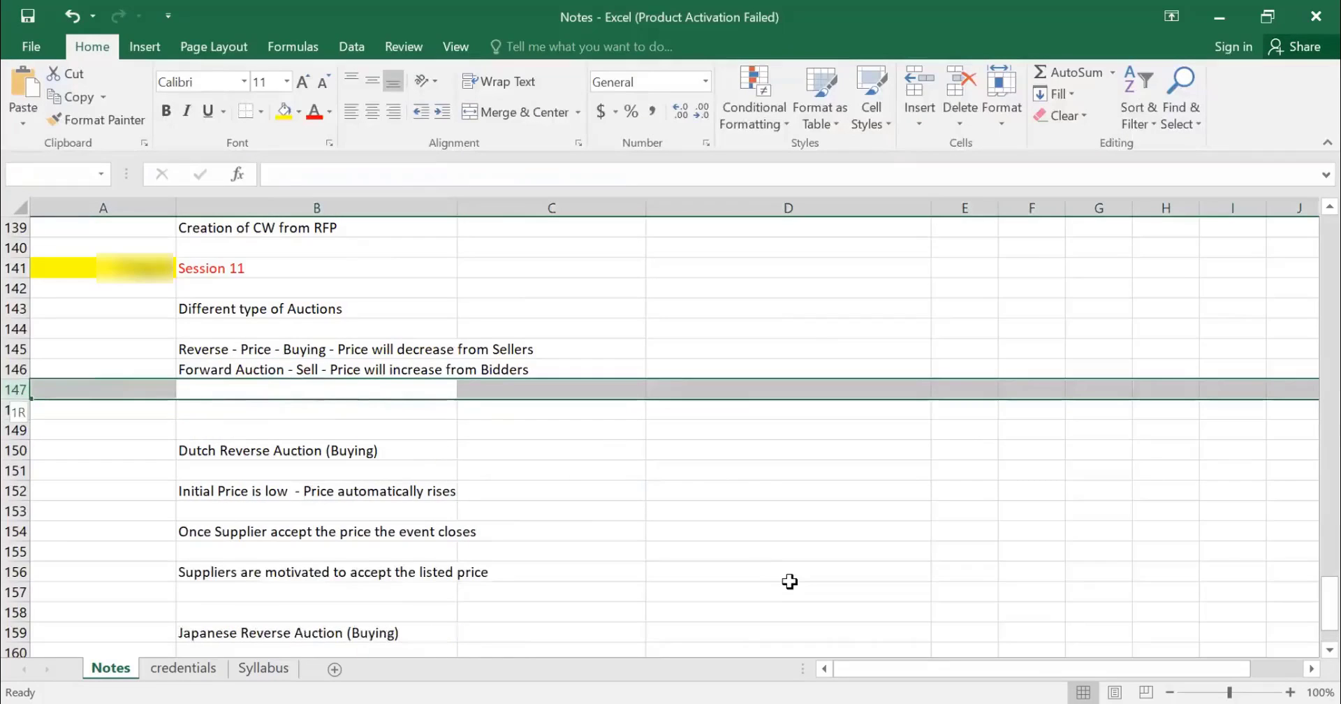
Enter the heading "English Reverse Auction" in cell B148, above the Dutch auction notes
key("Down")
type("Eng")
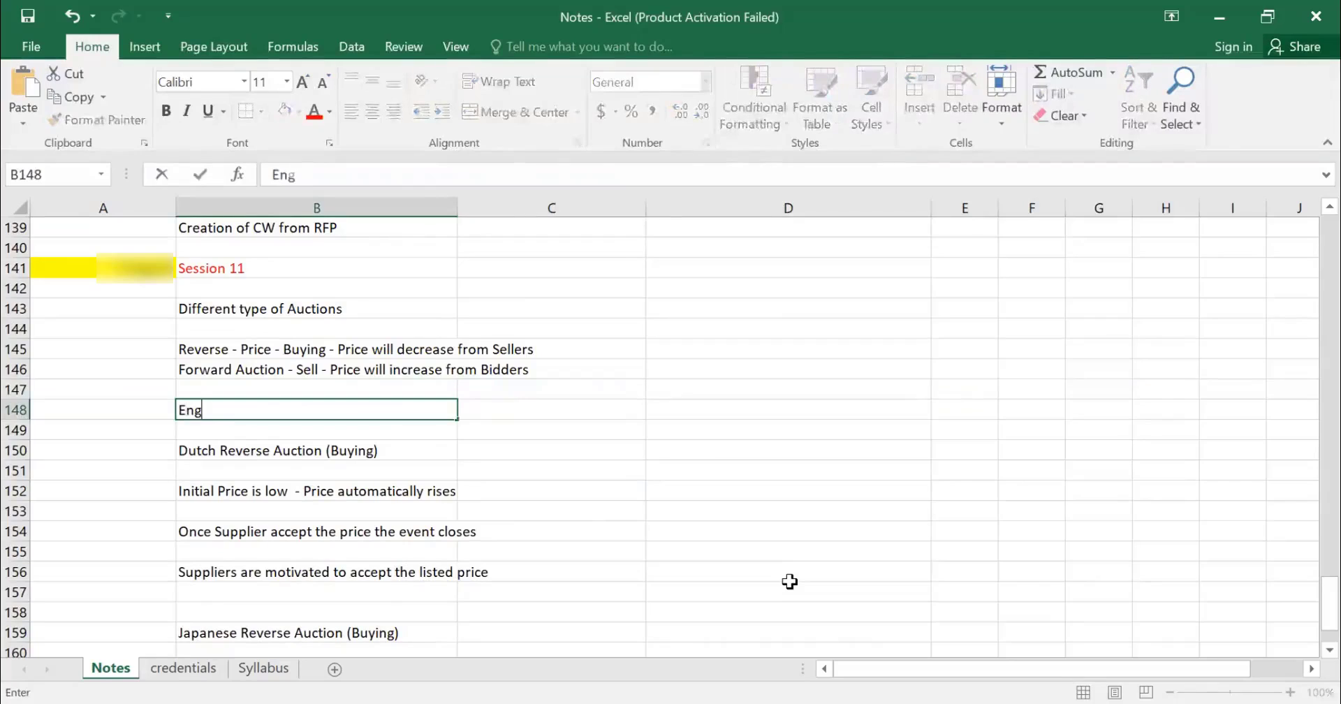
type("lish Rever")
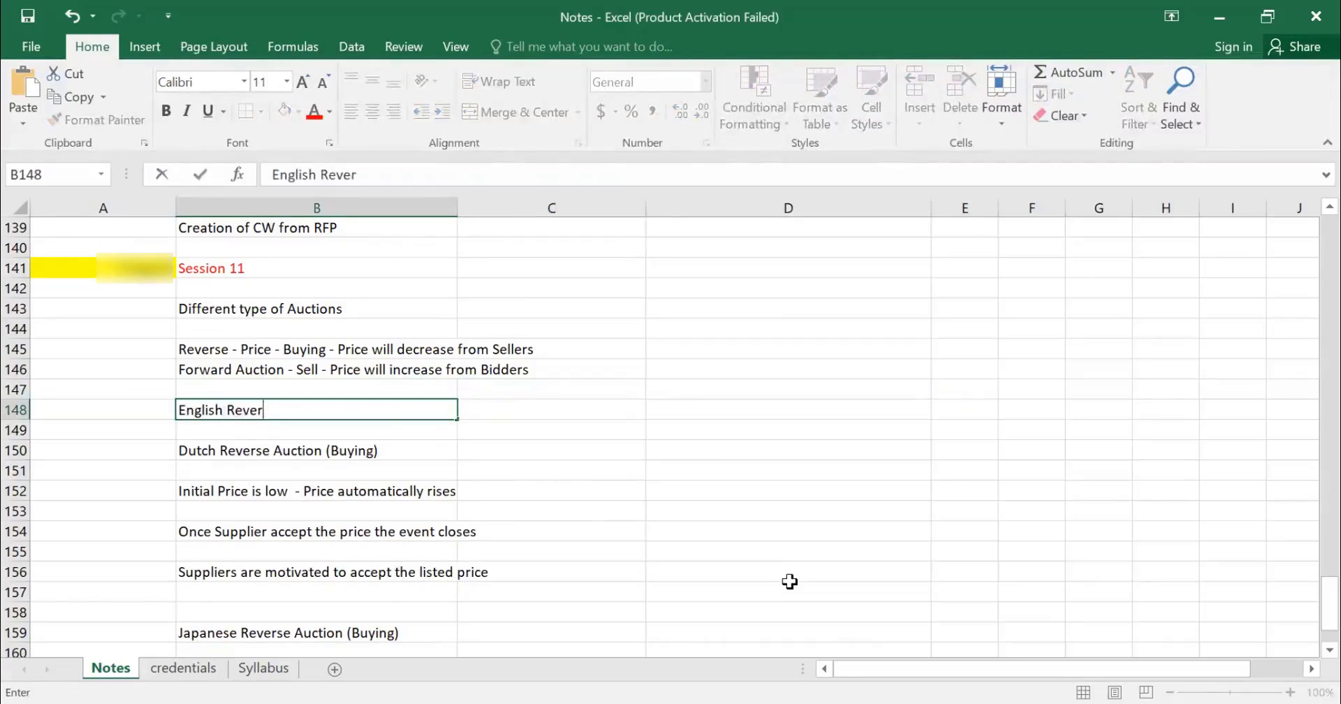
type("se Auction")
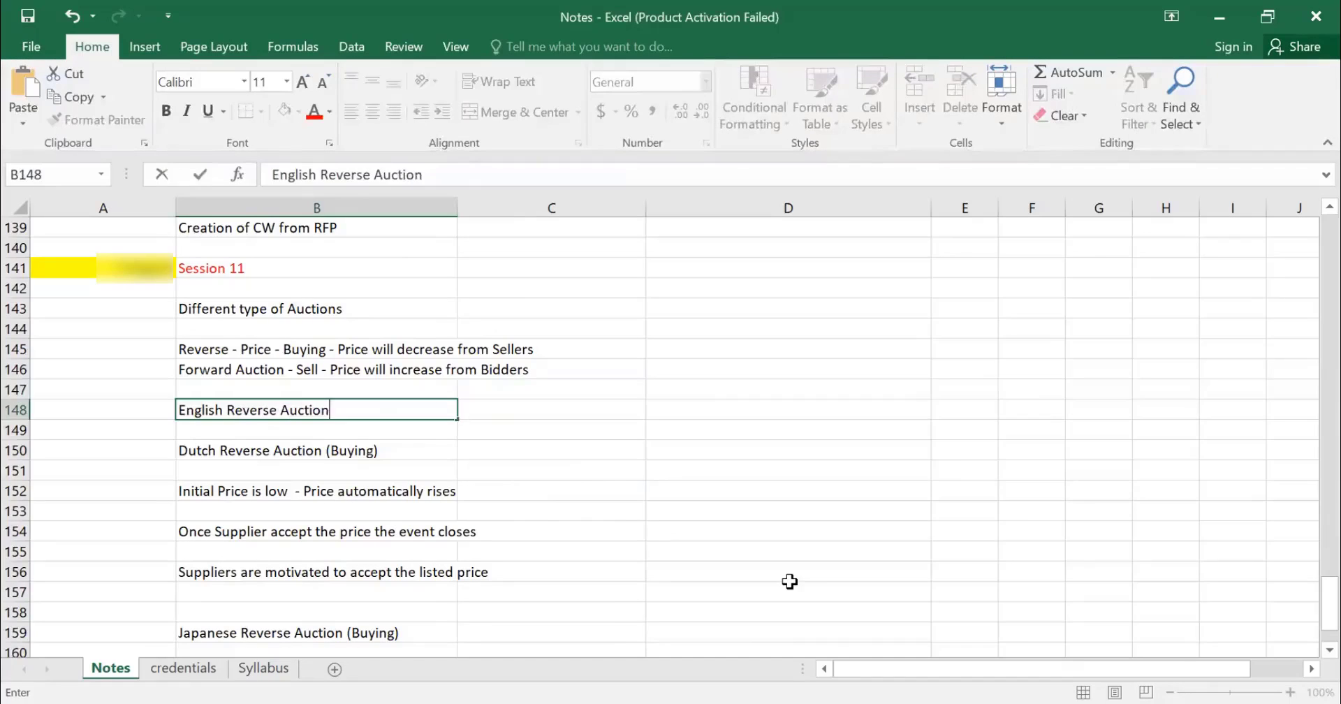
key("Return")
key("Down")
key("Down")
key("Down")
key("Down")
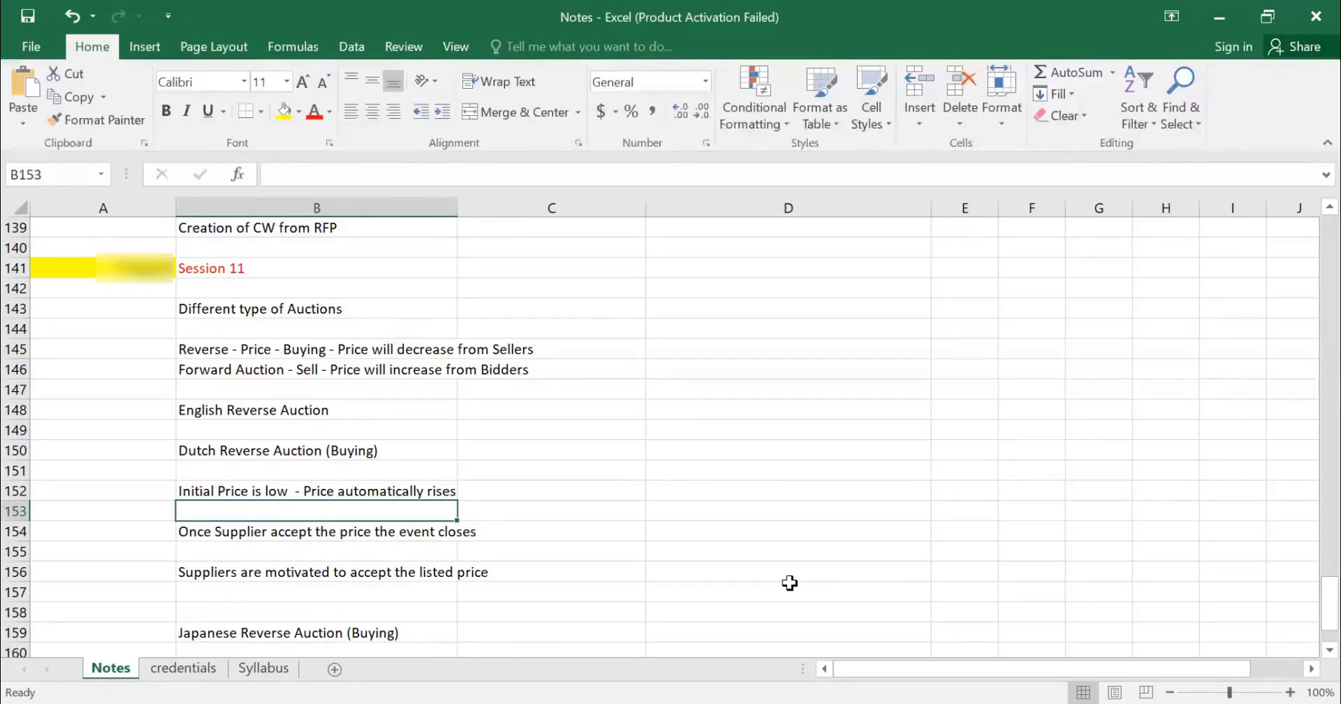
key("Up")
key("Up")
key("Up")
key("Right")
key("Right")
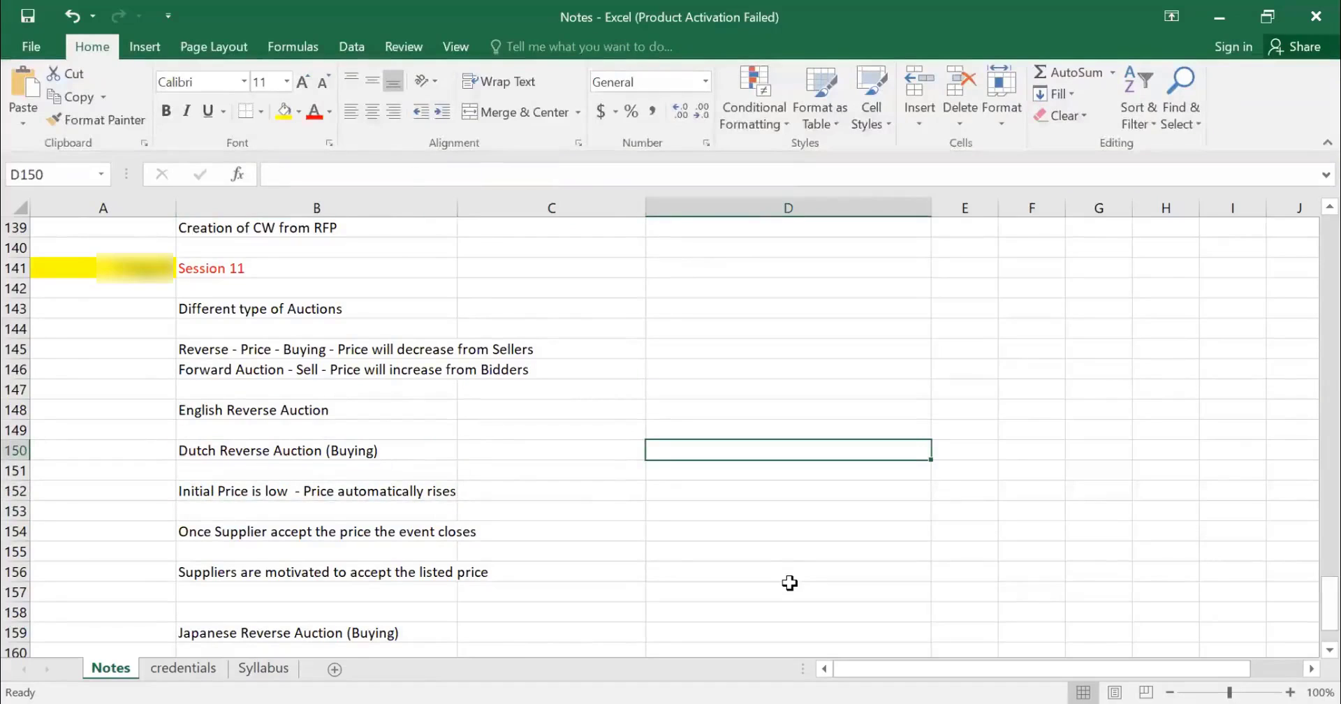
Enter the time 8:00 in D150 beside the Dutch Reverse Auction heading and the note "Time Interval : 10" in C151
type("8:00")
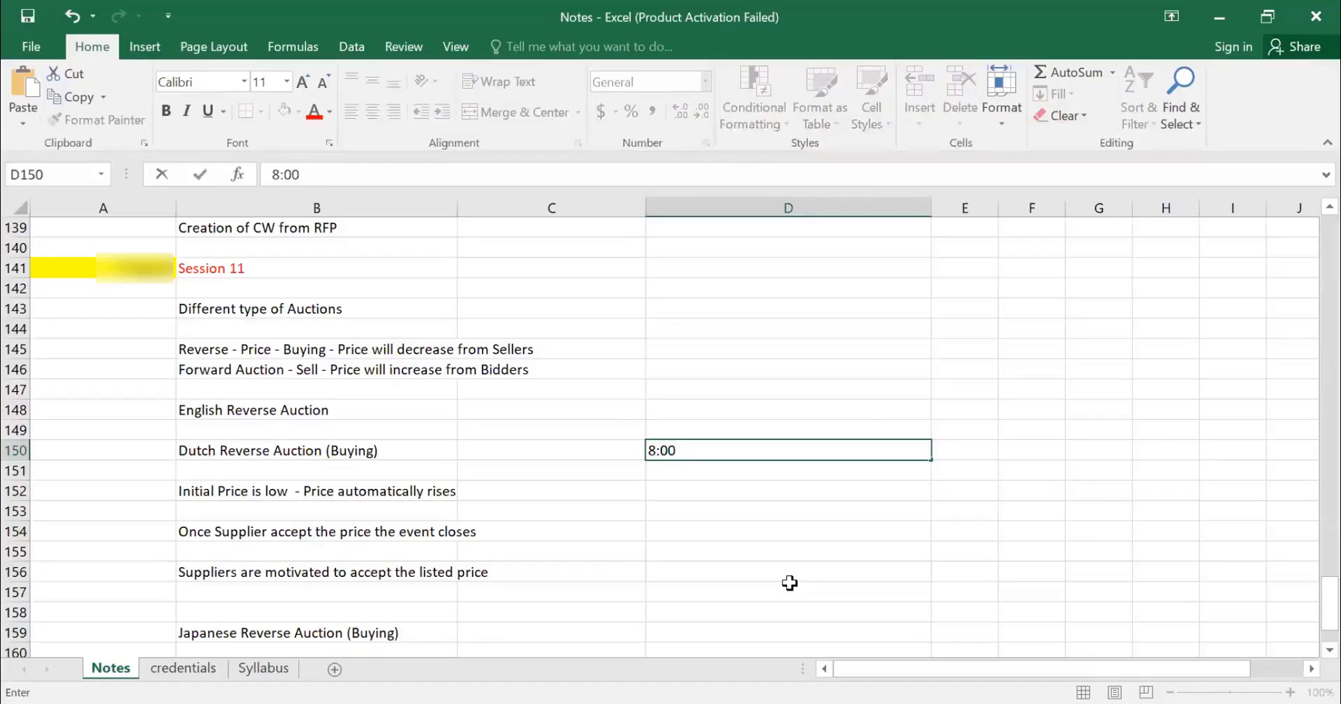
key("Return")
key("Left")
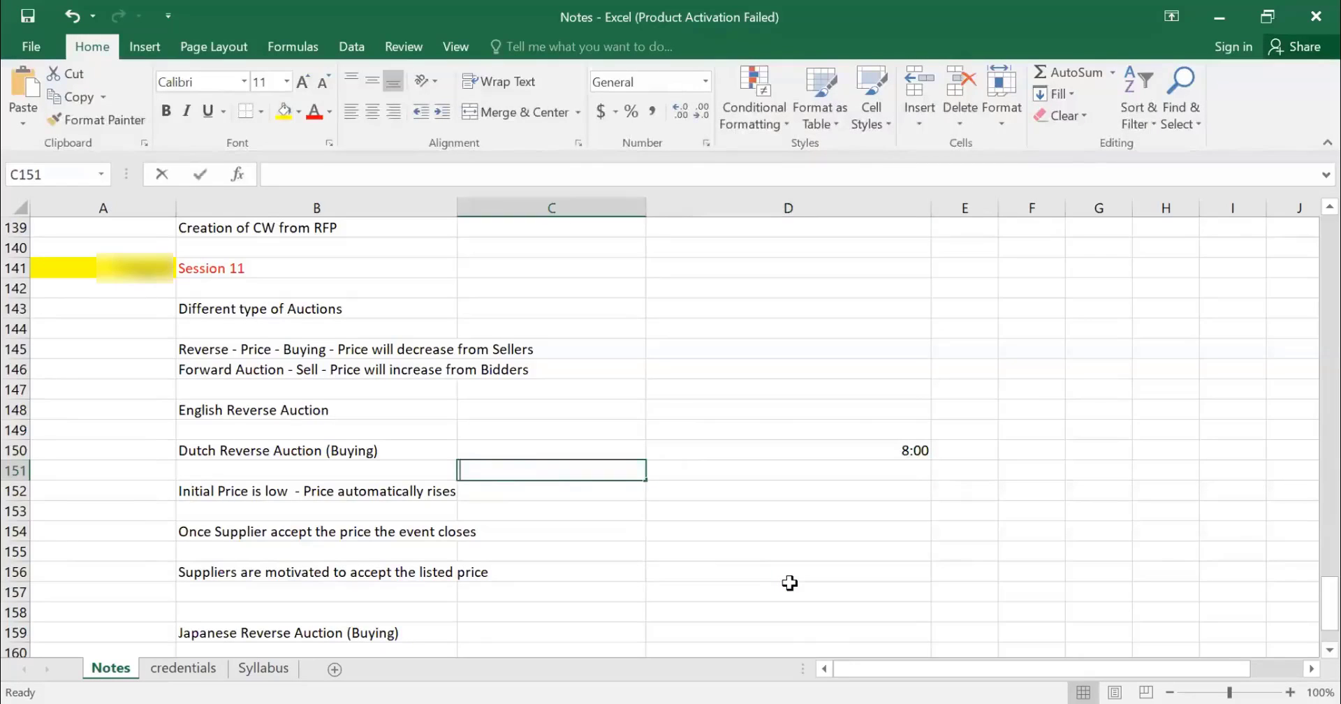
type("Timer Int")
key("BackSpace")
key("BackSpace")
key("BackSpace")
key("BackSpace")
key("BackSpace")
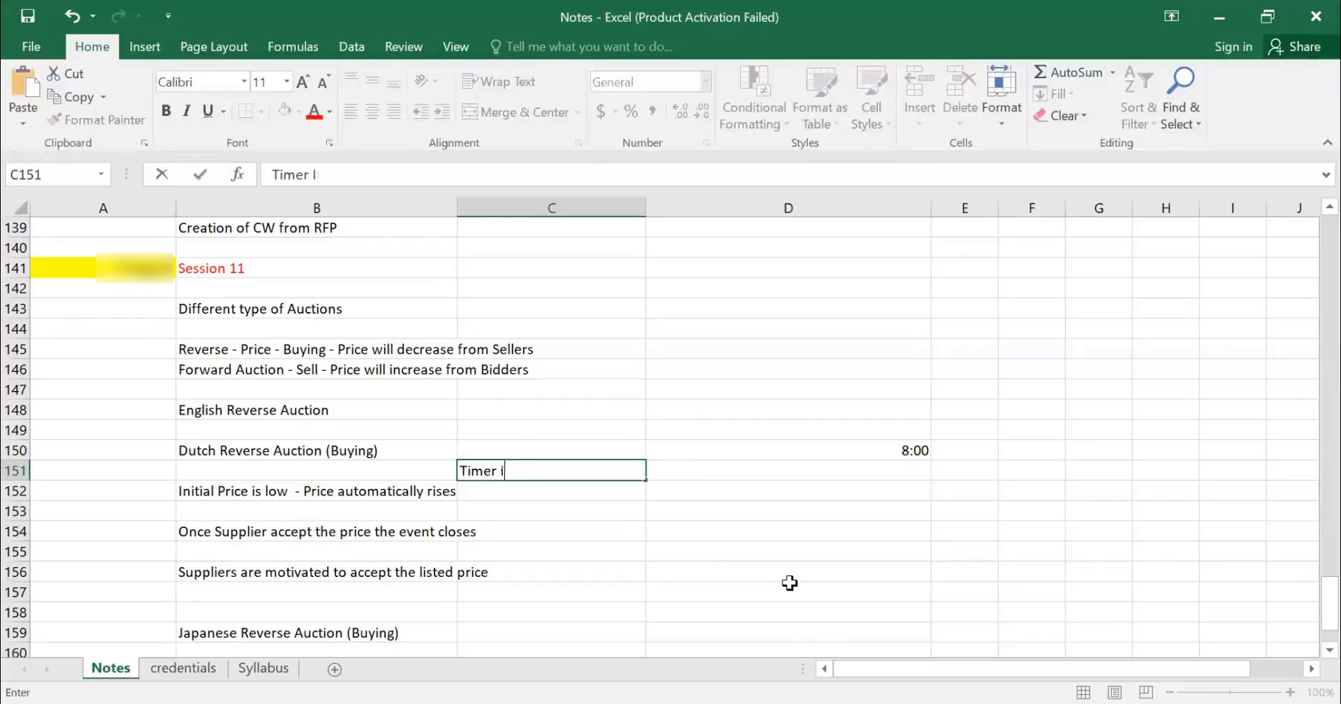
type("Interval : 10")
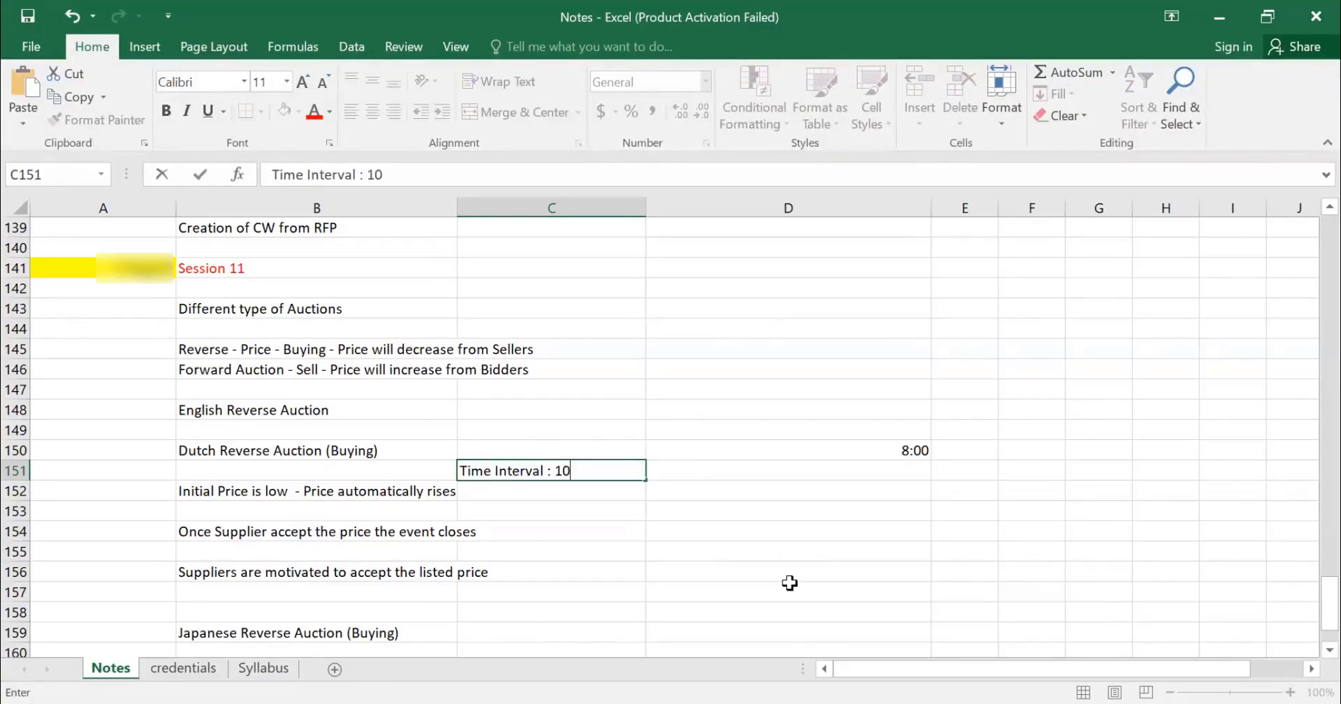
key("Return")
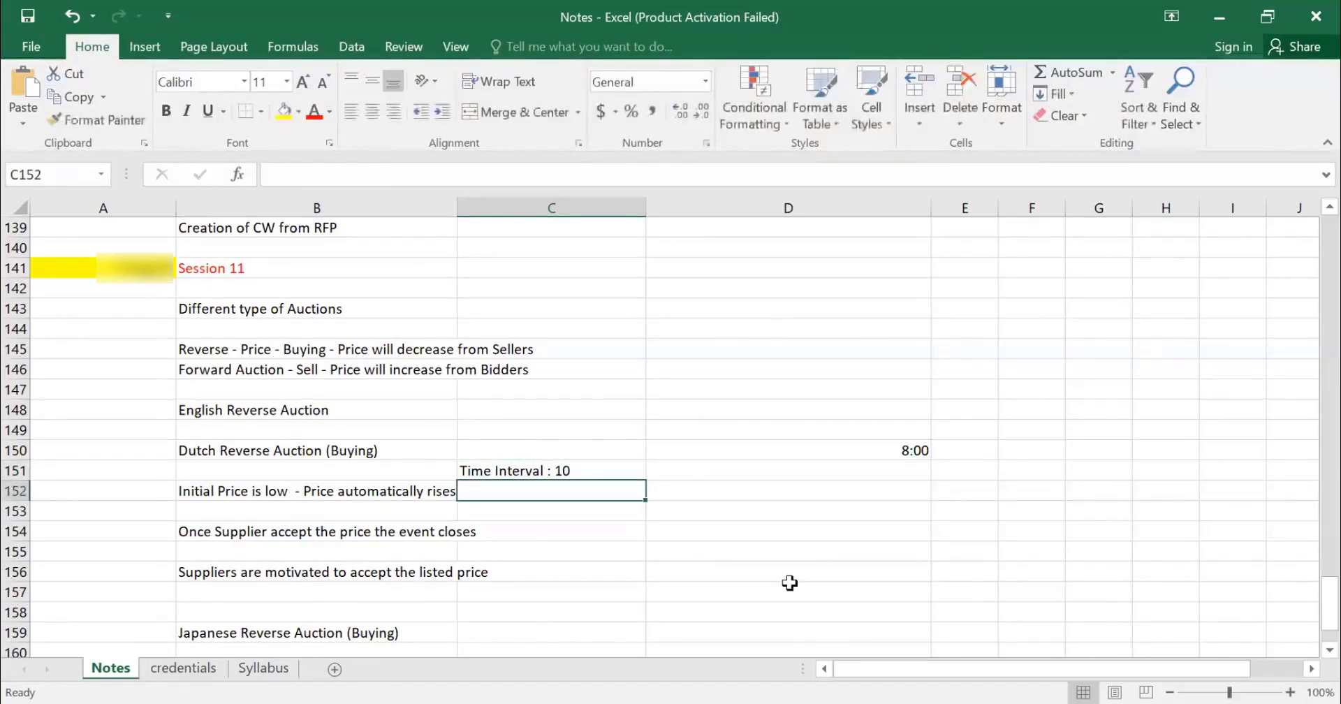
Enter the falling example bids 10000, 9900, 9800 and "...9500" across E145 to H145 beside the Reverse auction note
key("Right")
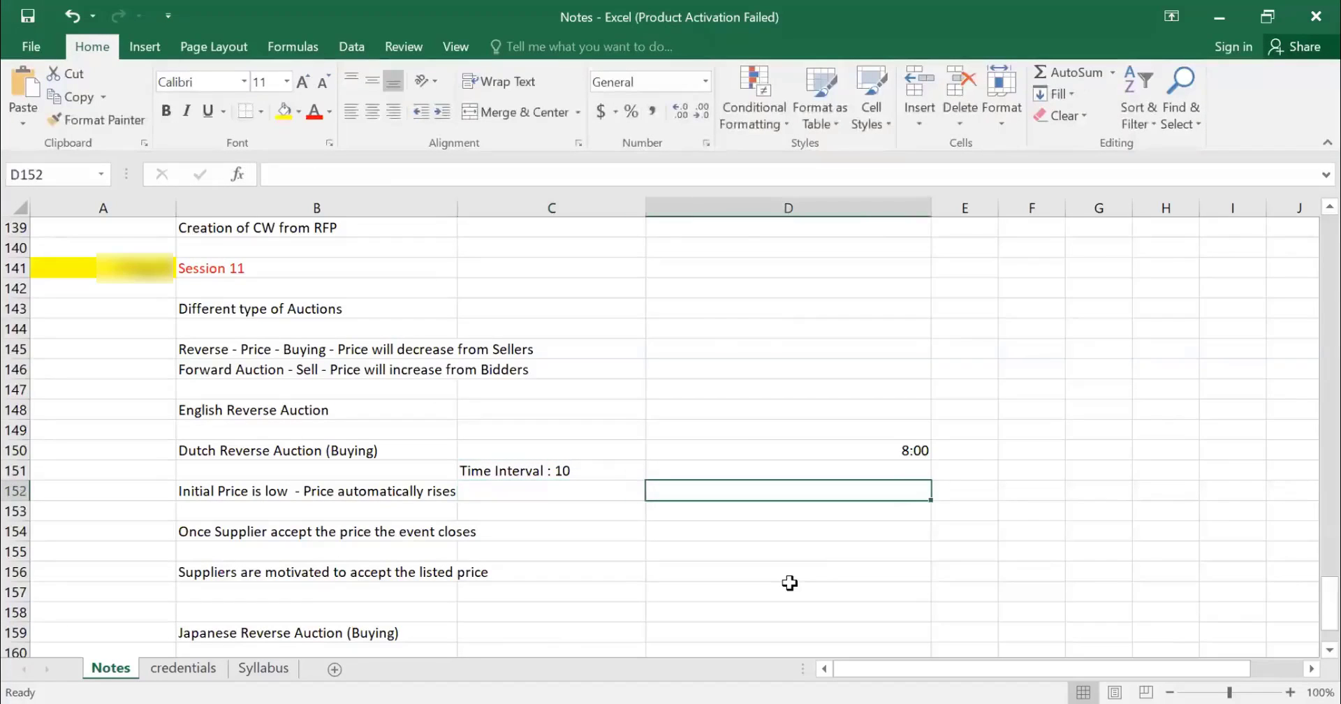
key("Left")
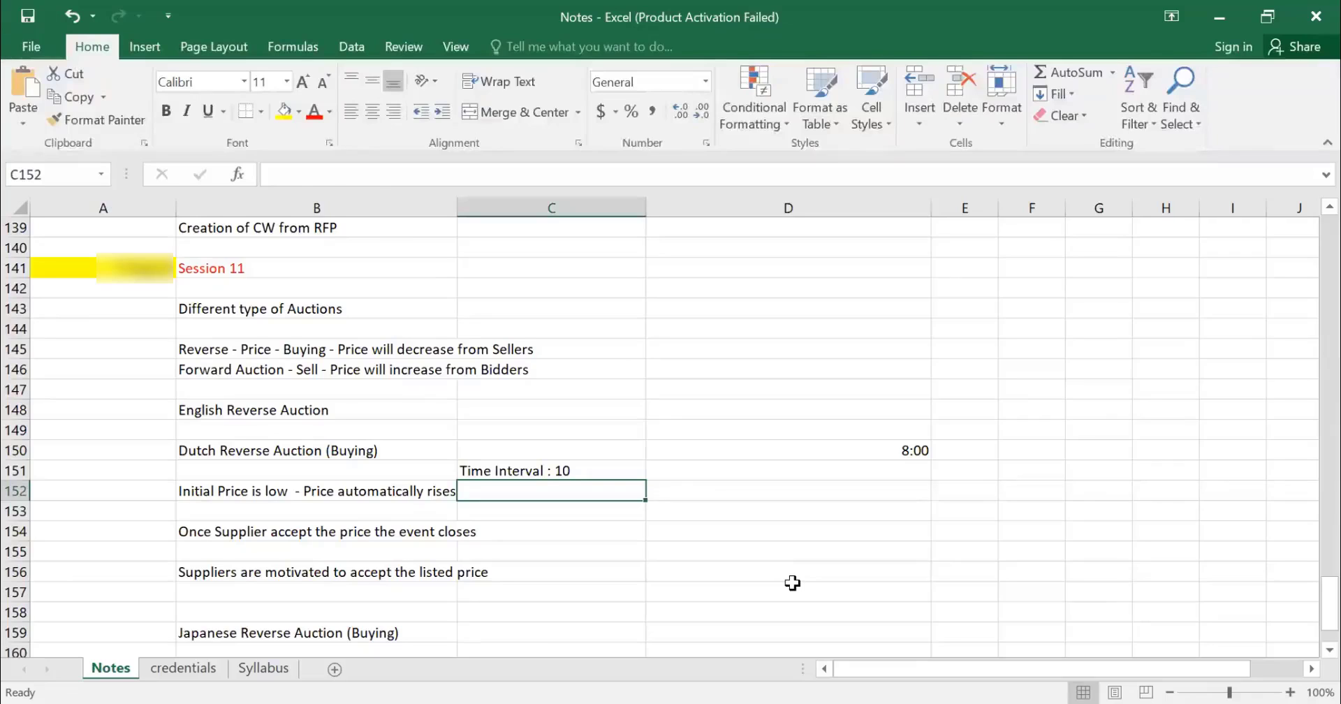
key("Up")
key("Up")
key("Up")
key("Up")
key("Up")
key("Up")
key("Up")
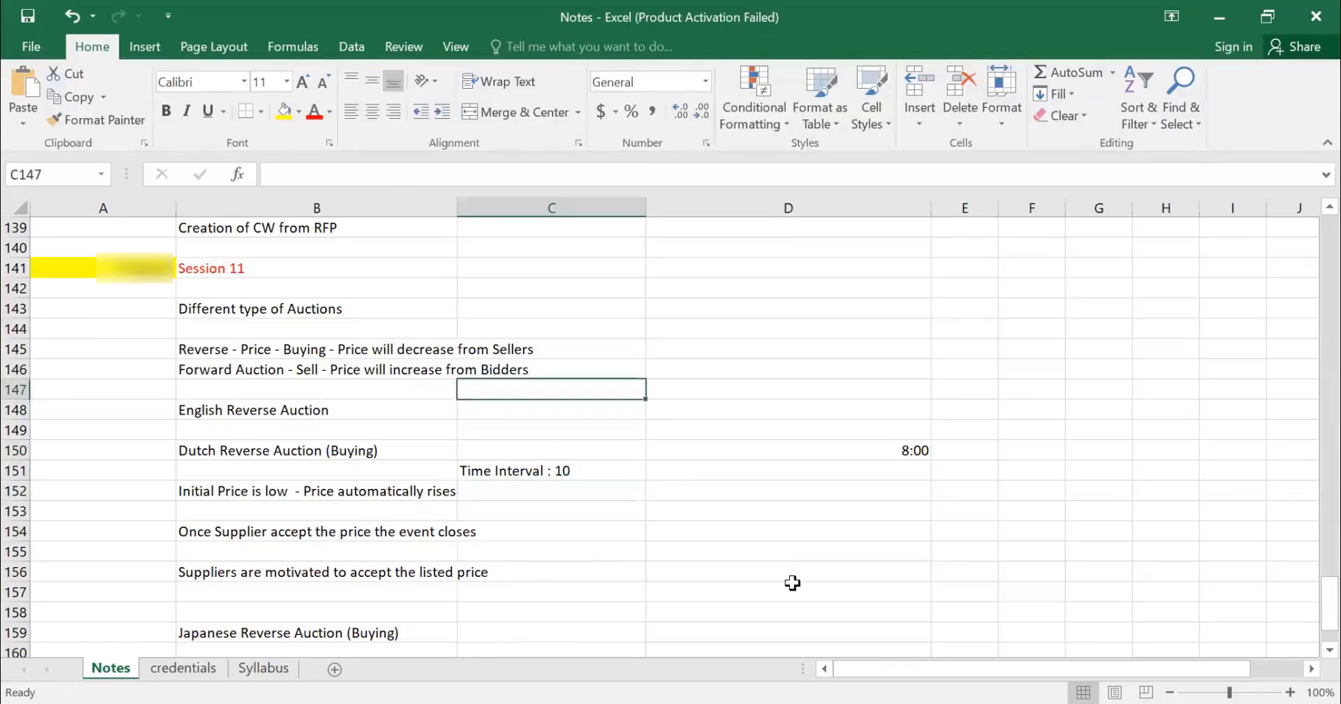
key("Right")
key("Right")
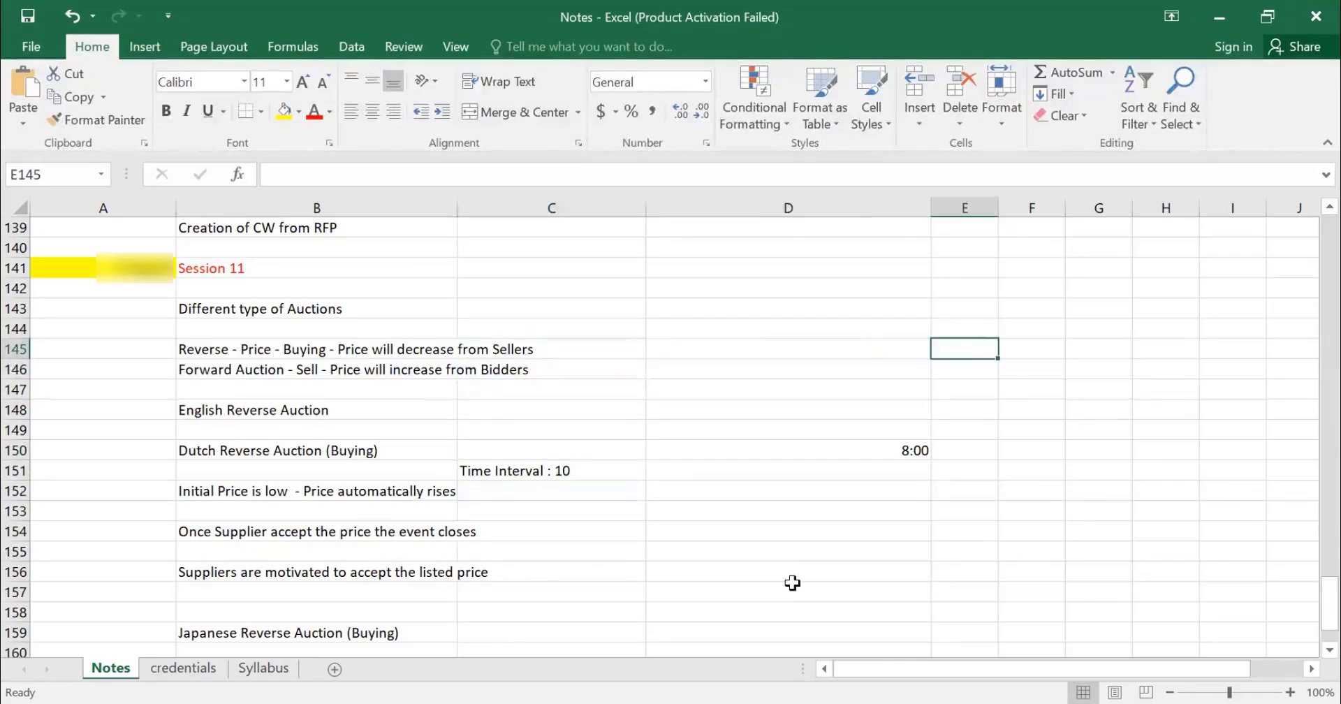
type("10000")
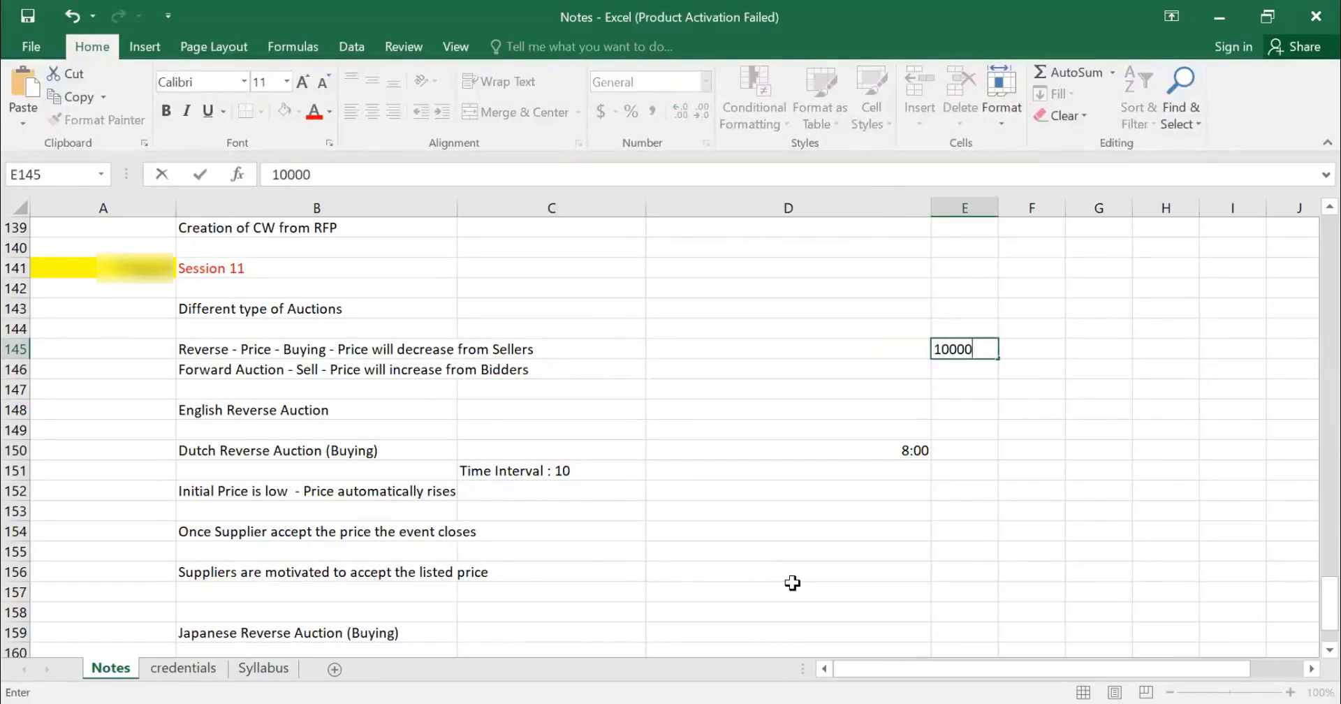
key("ctrl+Return")
key("Right")
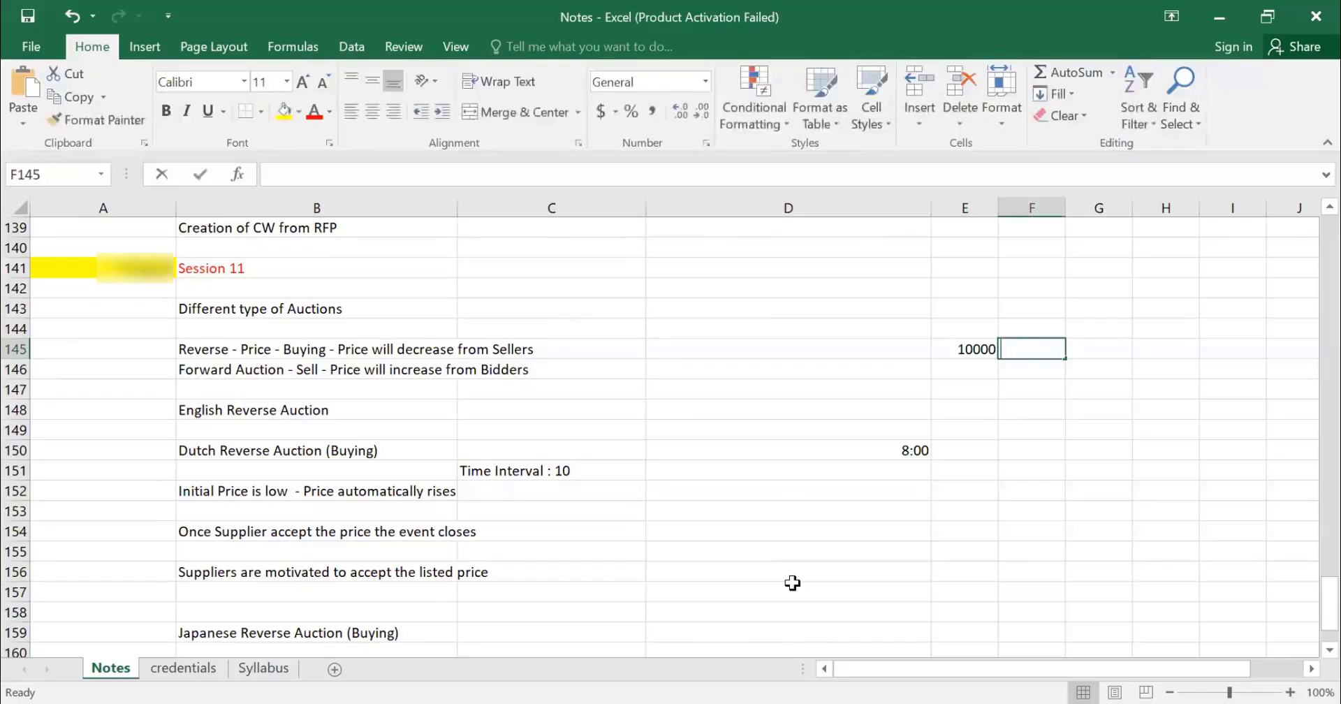
type("9900")
key("ctrl+Return")
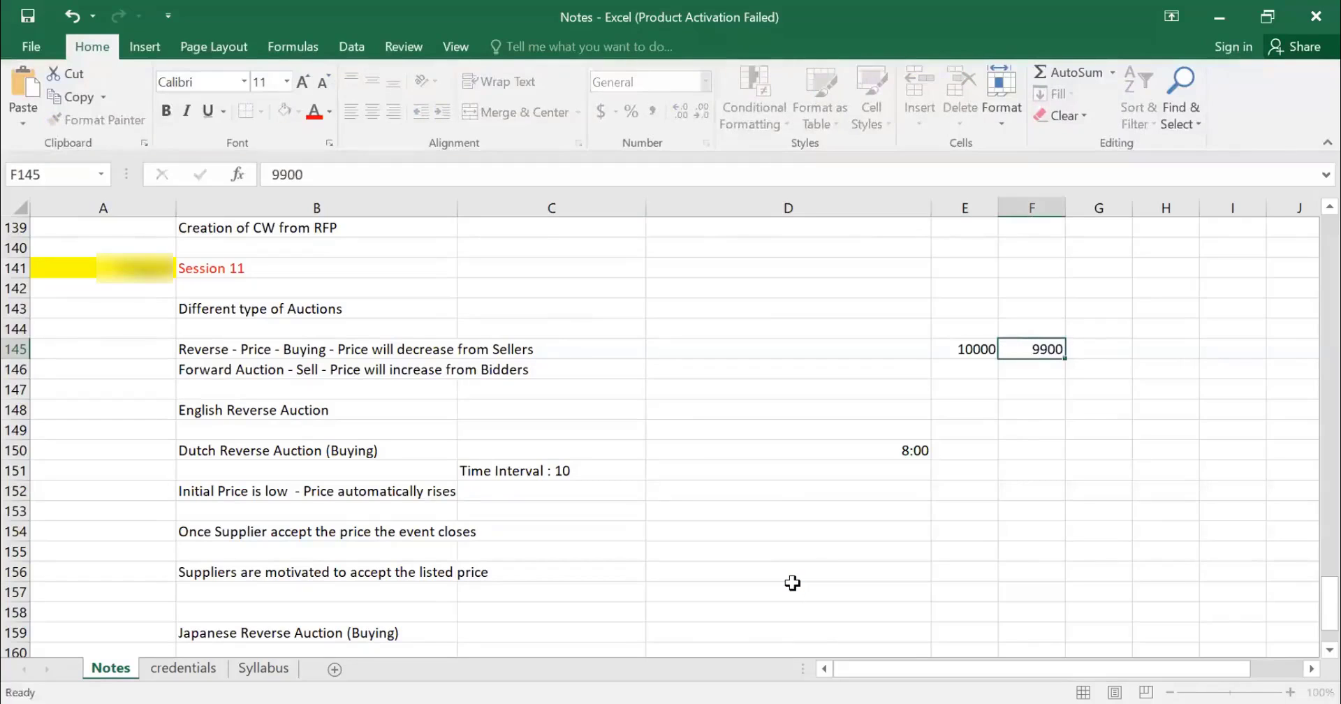
key("Right")
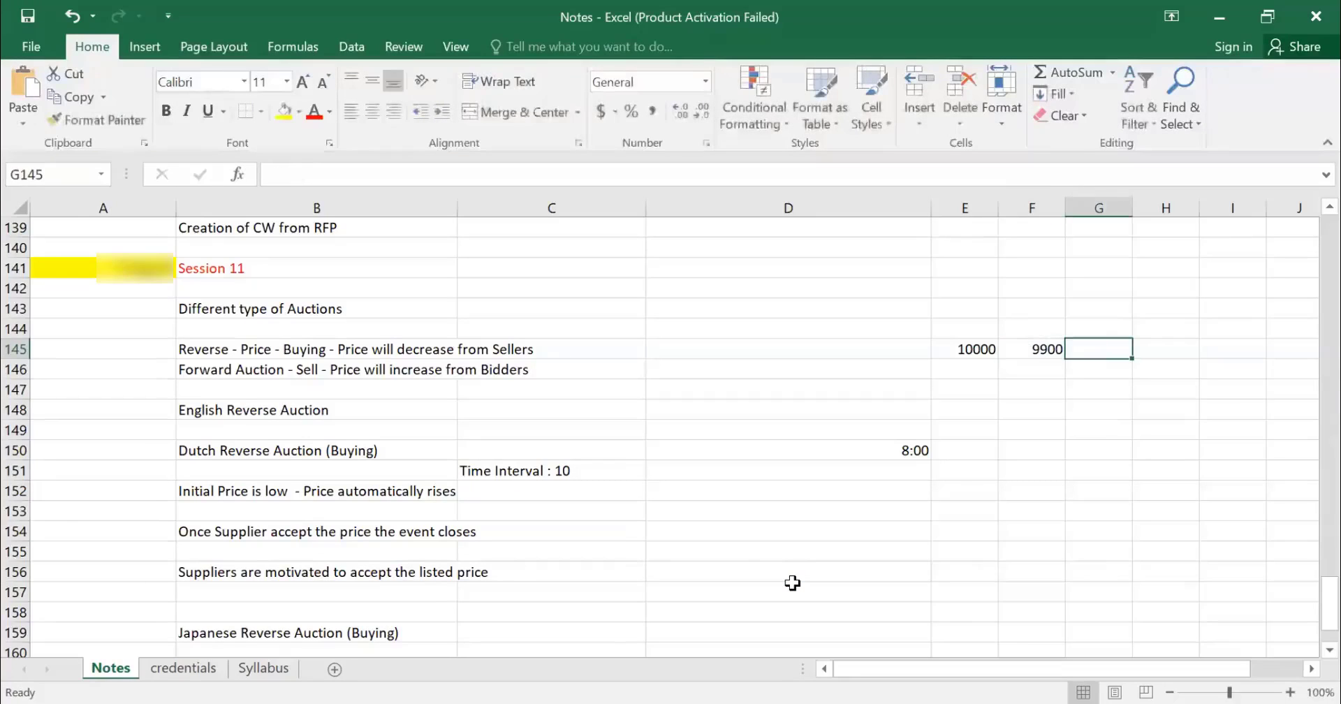
type("9800")
key("Right")
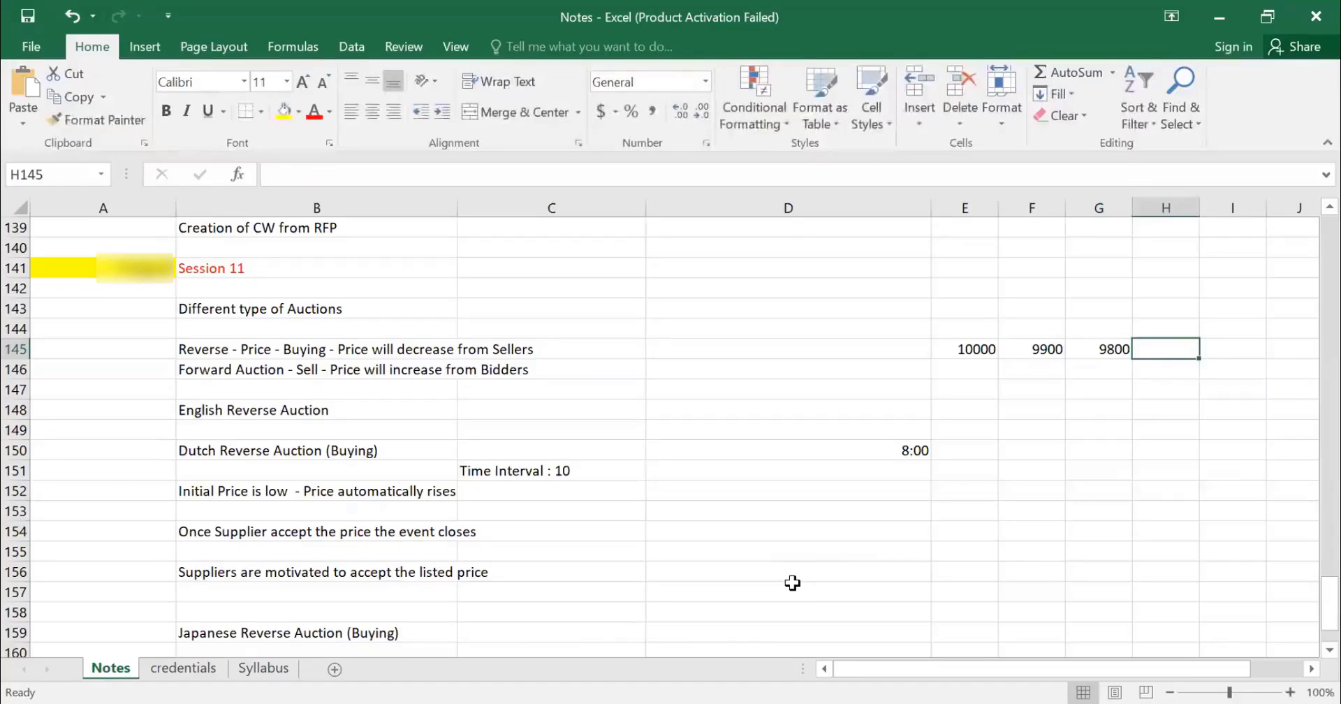
type("...950")
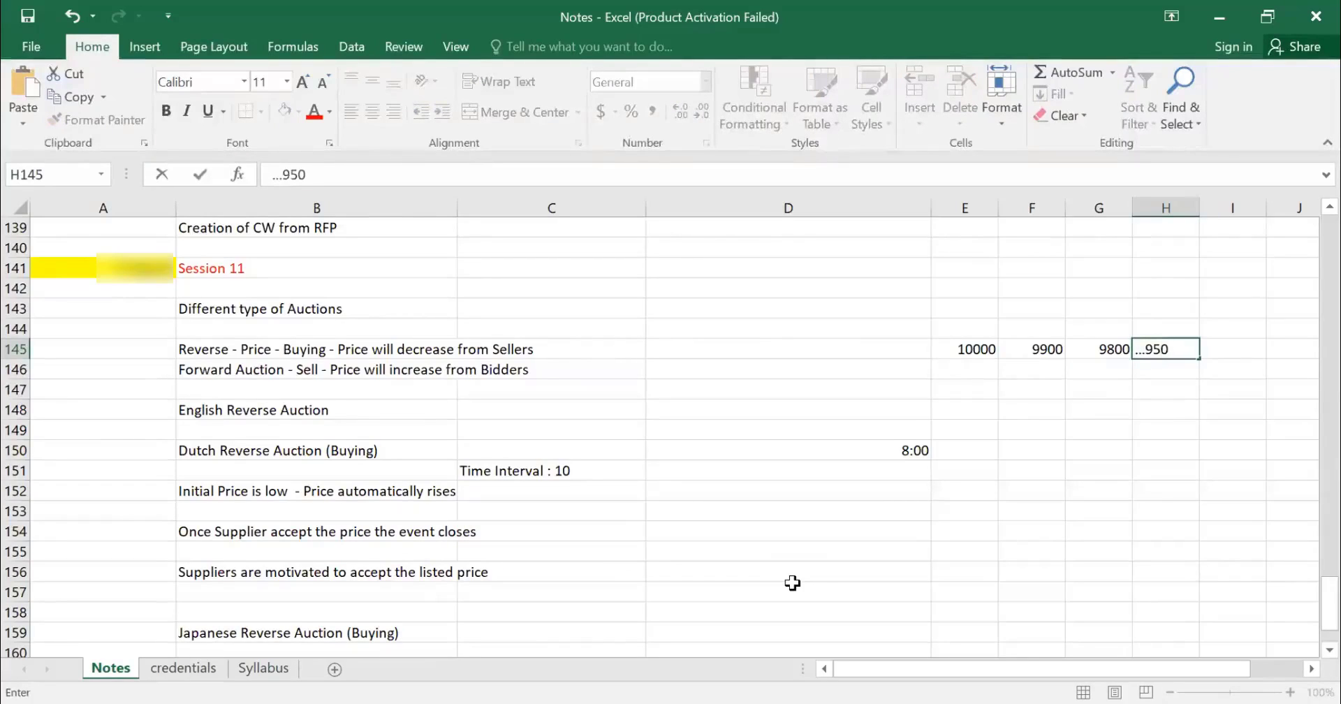
type("0")
key("Left")
Label the "...9500" bid with "Supp C" in the cell above it, H144
key("Left")
key("Left")
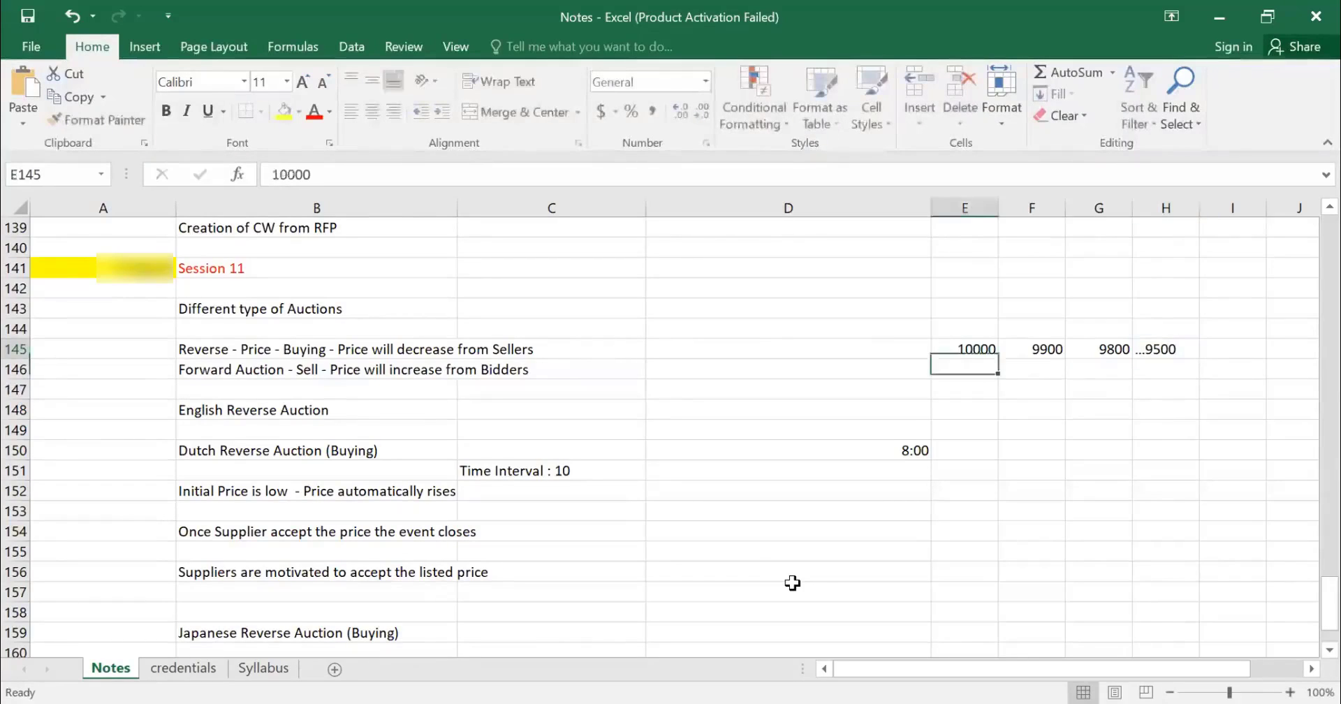
key("Up")
key("Right")
key("Right")
key("Right")
type("Su")
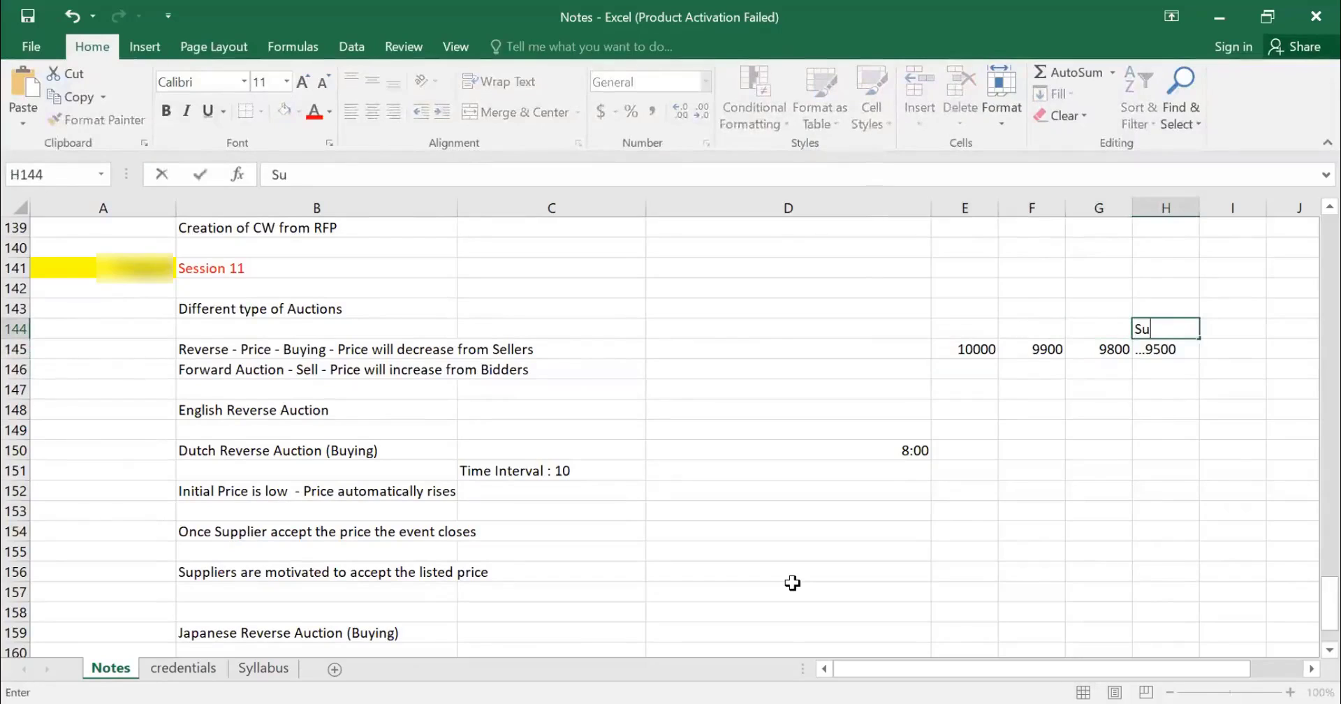
type("pp")
key("Escape")
key("shift+Left")
type("C")
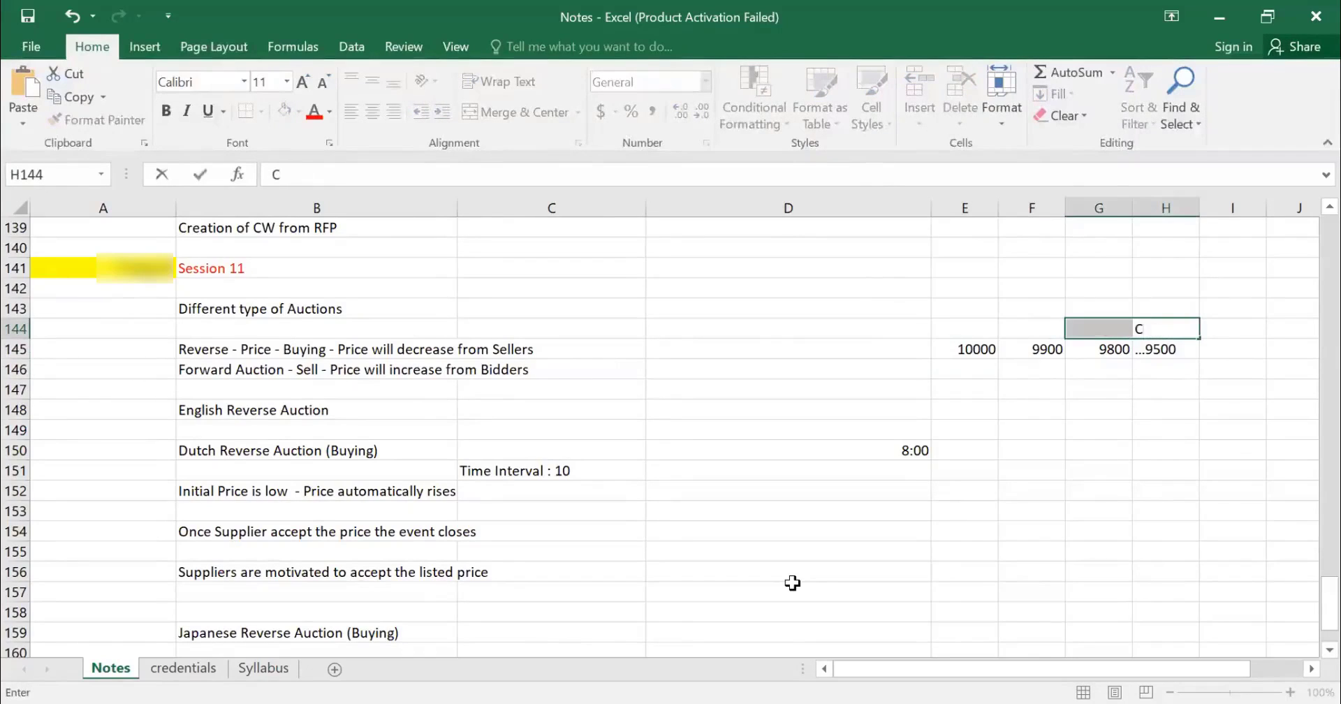
key("Escape")
key("Right")
key("Left")
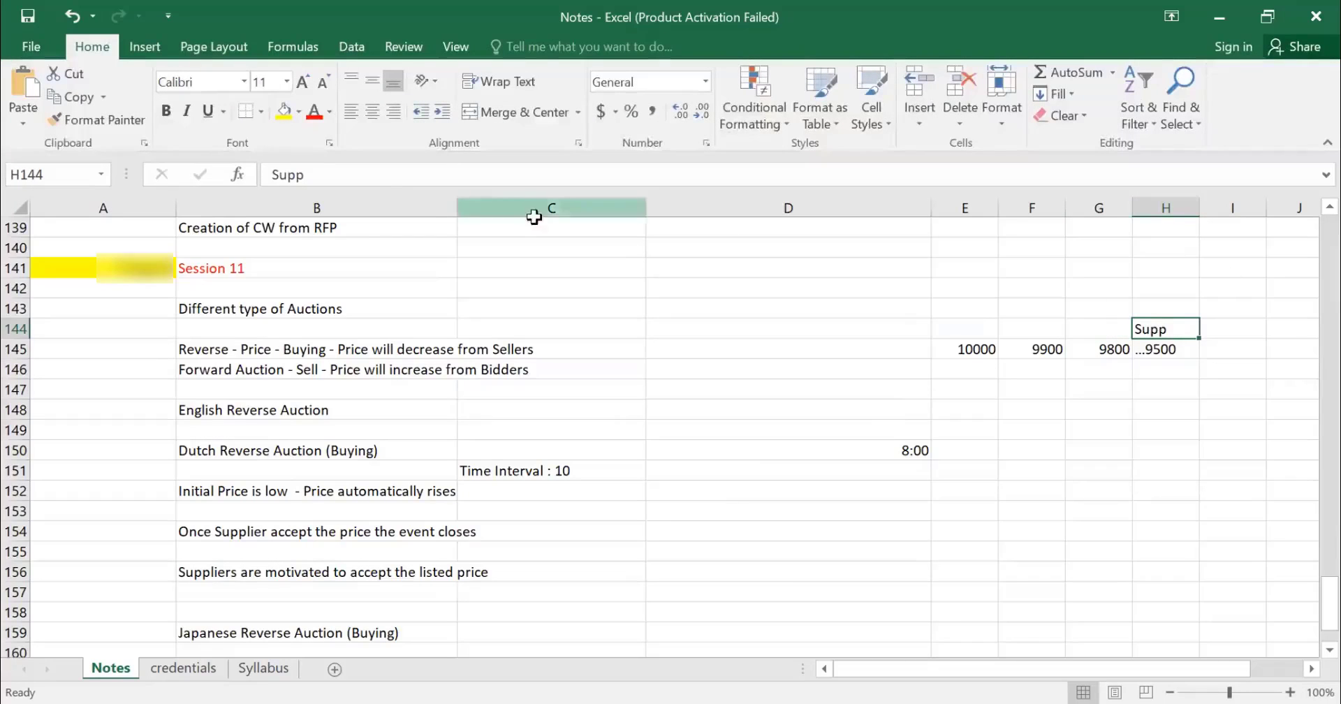
left_click(359, 177)
type("C")
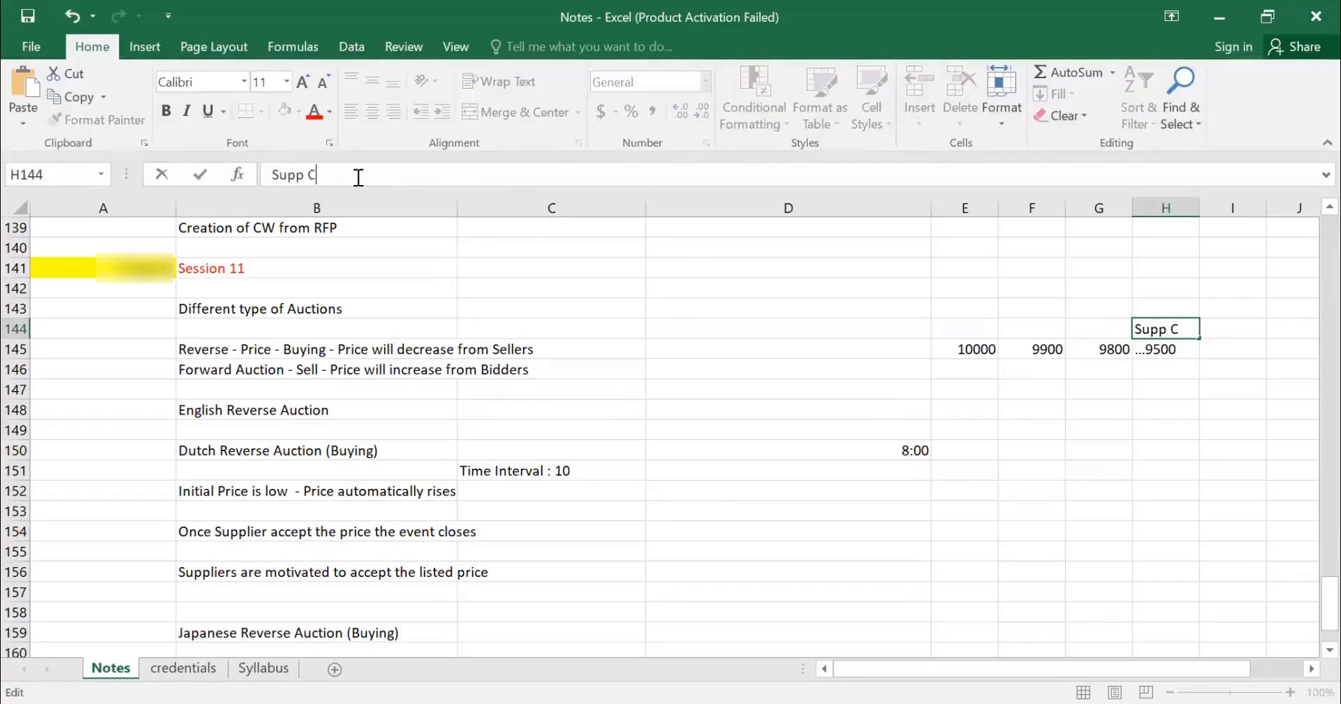
key("Return")
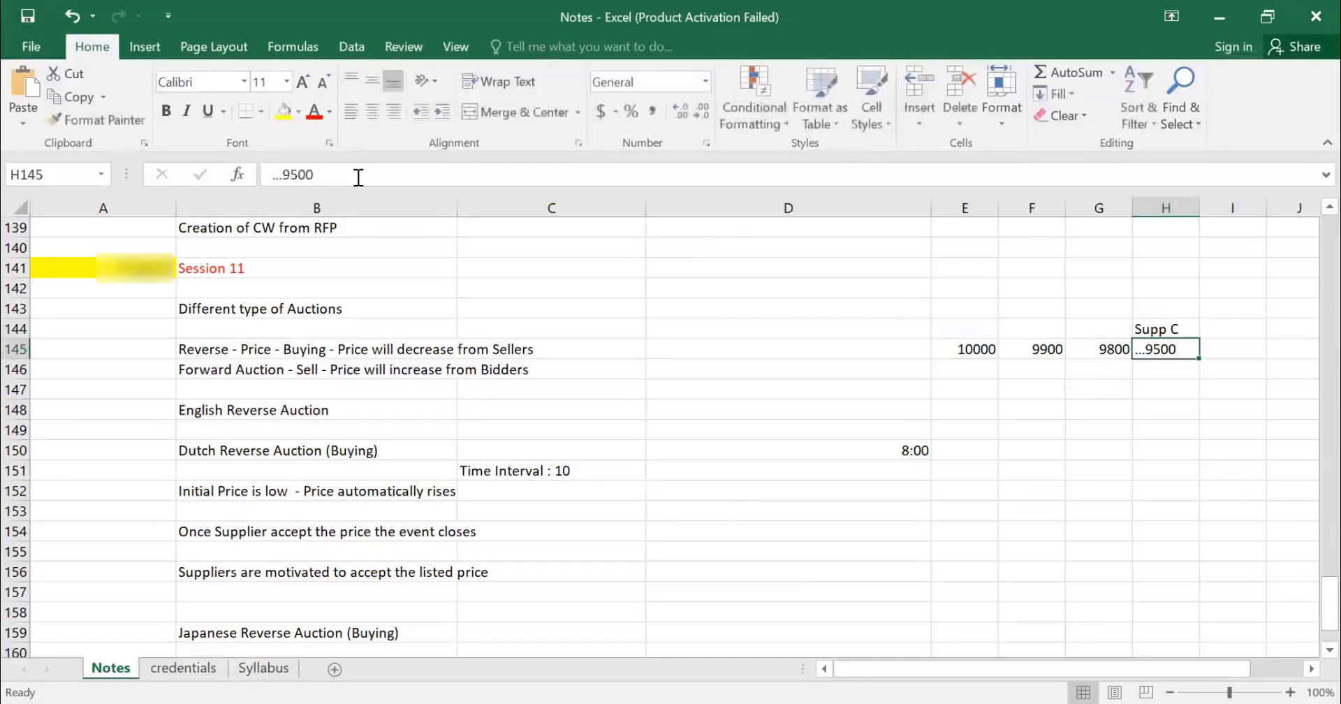
Enter the label "Item:" in D145, in front of the example bids
left_click(901, 360)
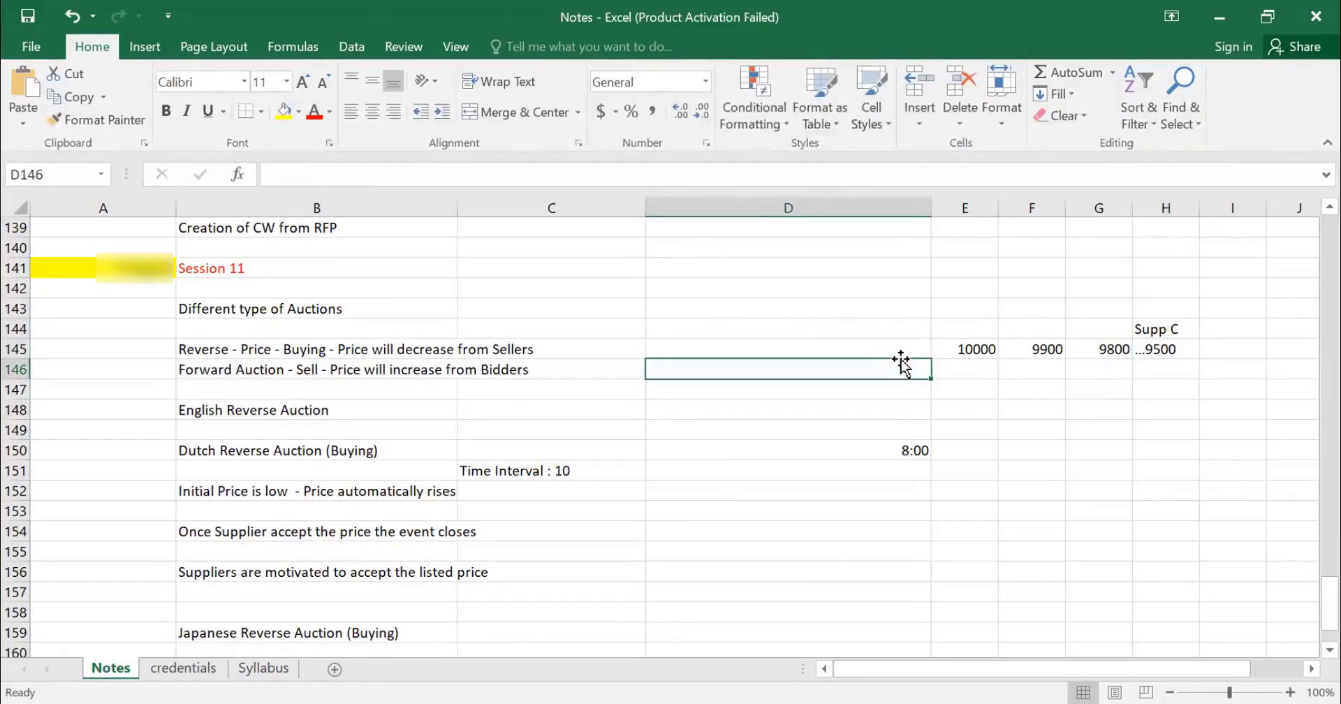
key("Up")
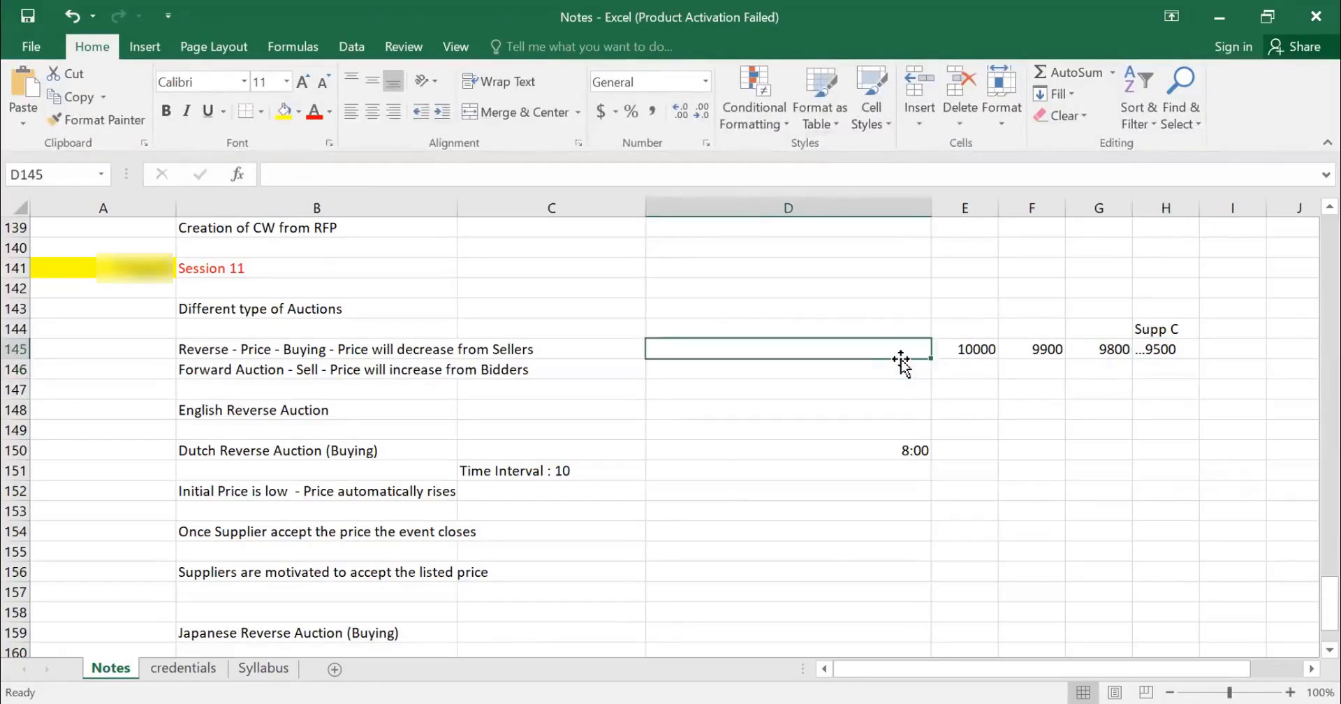
type("Item")
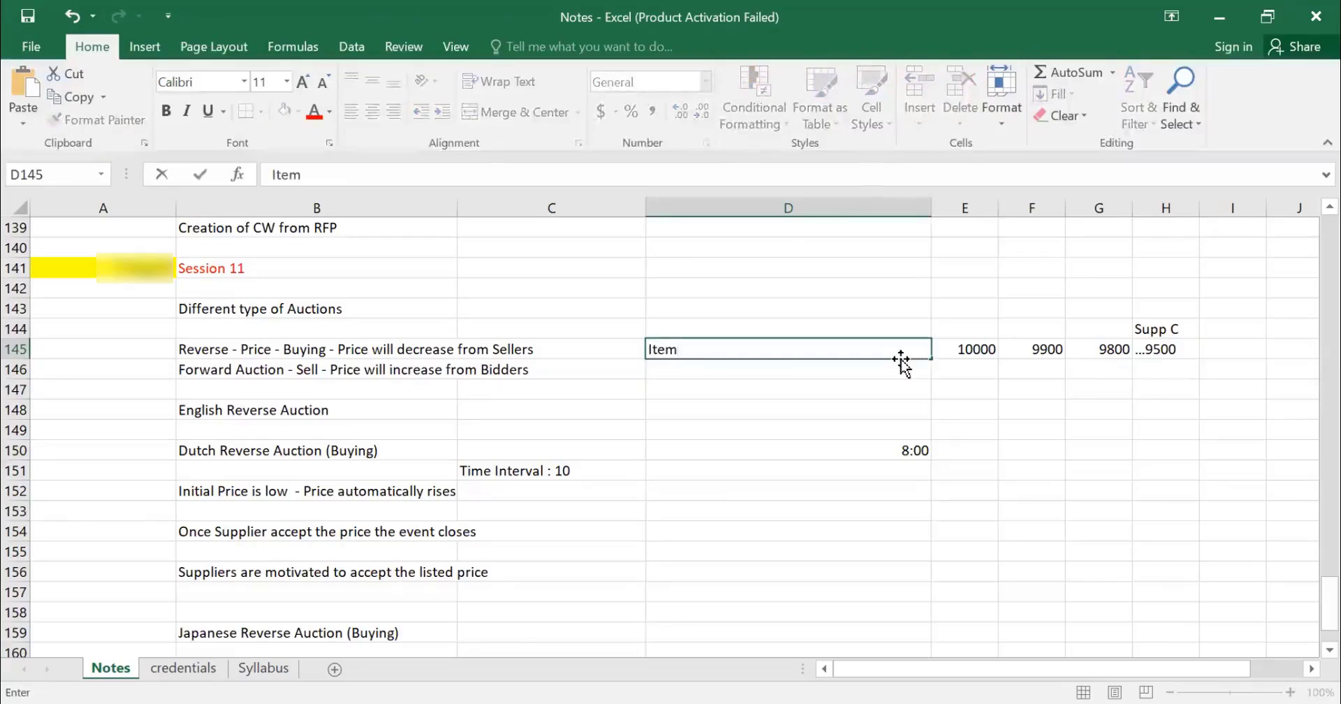
type(":")
key("Return")
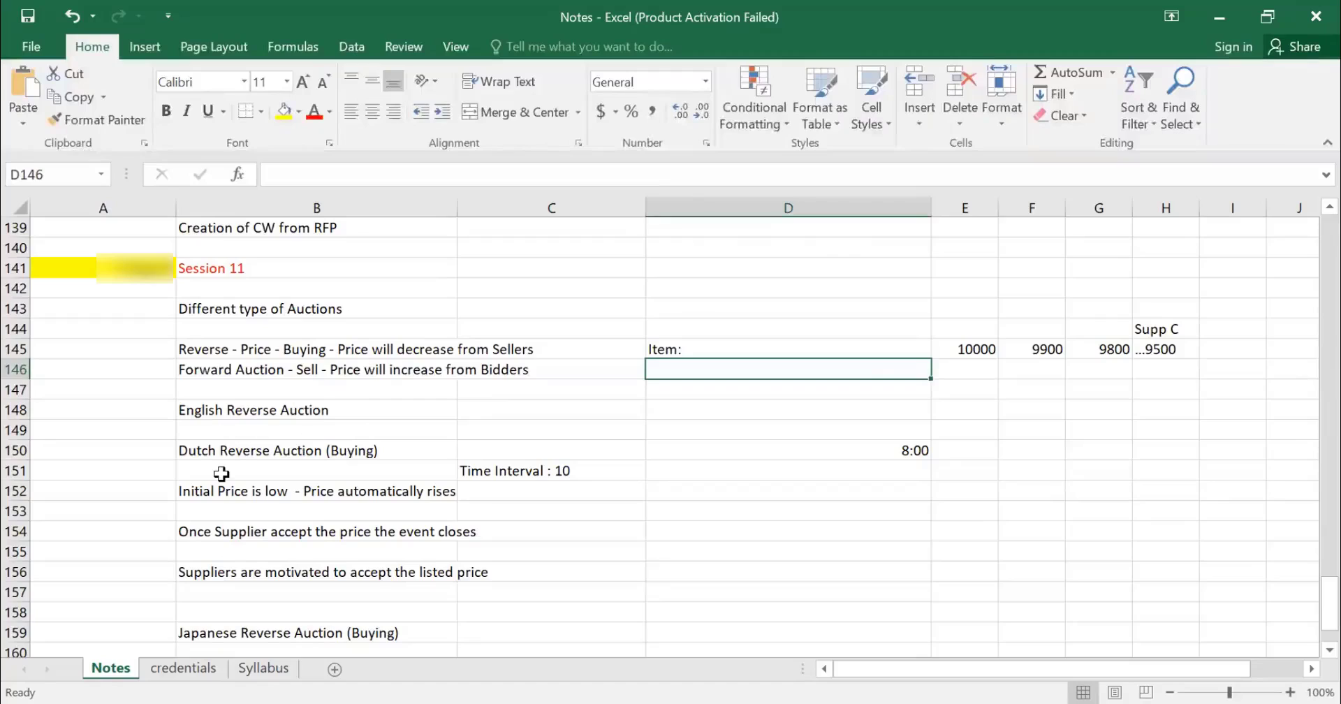
Enter the starting price 8500 in D151, below the 8:00 time of the Dutch auction example
left_click_drag(228, 459, 250, 498)
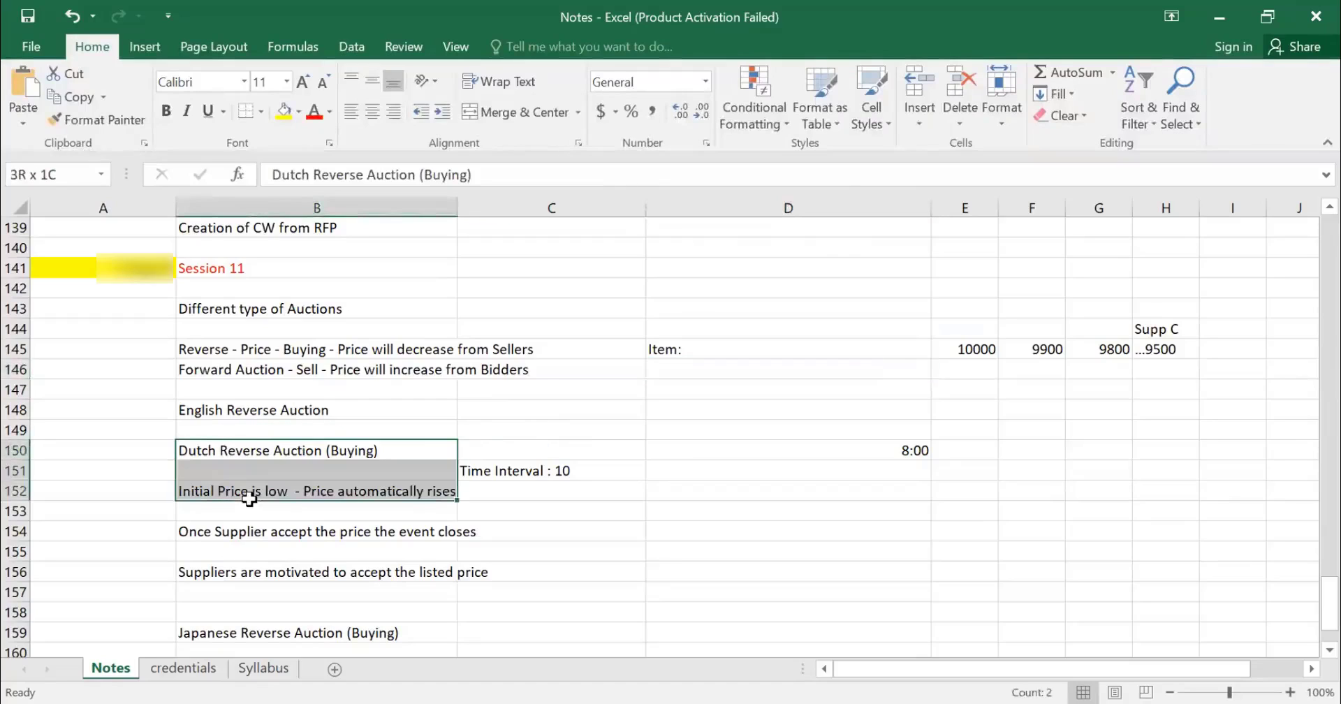
left_click(1169, 351)
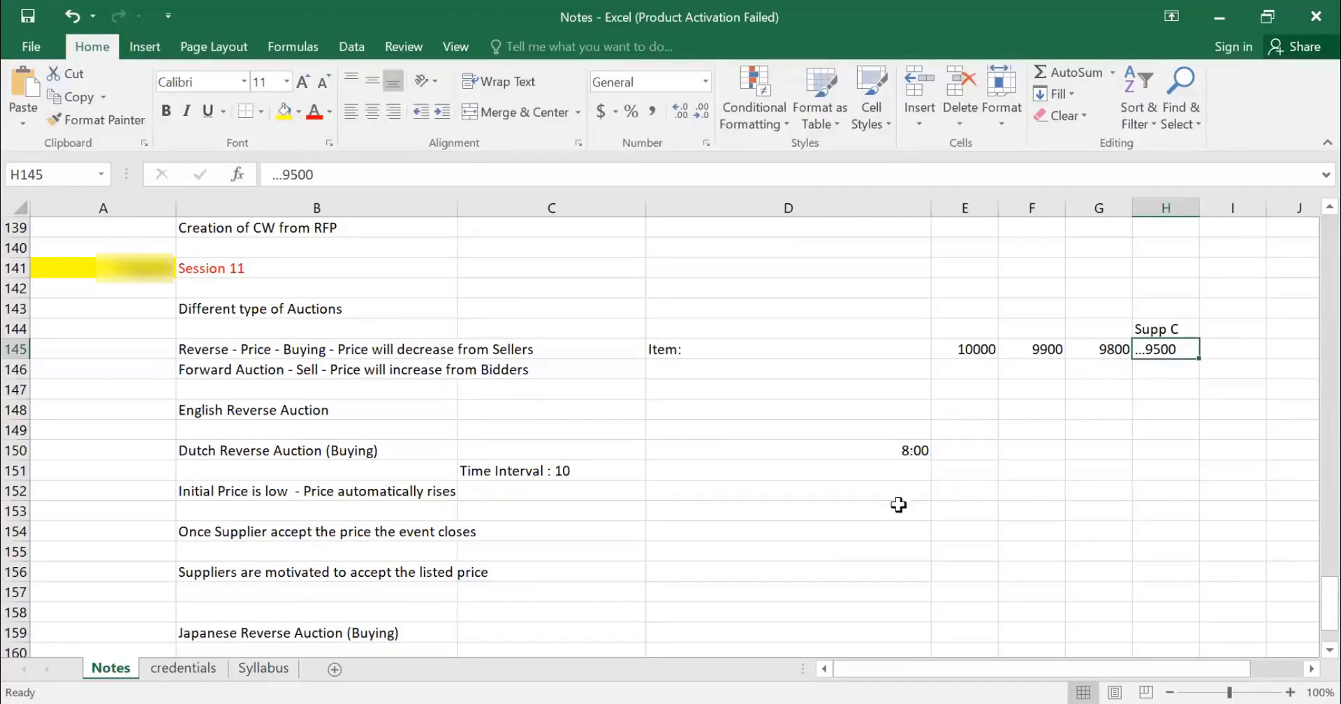
left_click(893, 471)
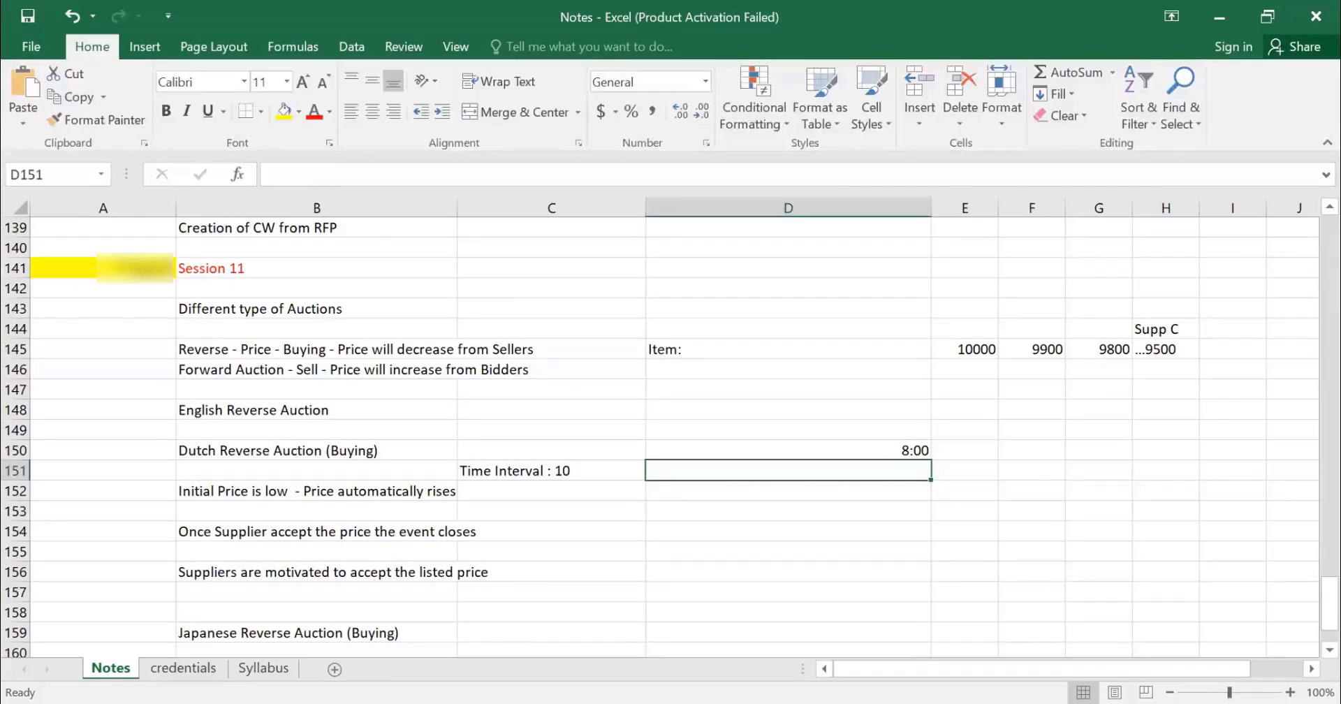
type("8500")
key("Up")
key("Down")
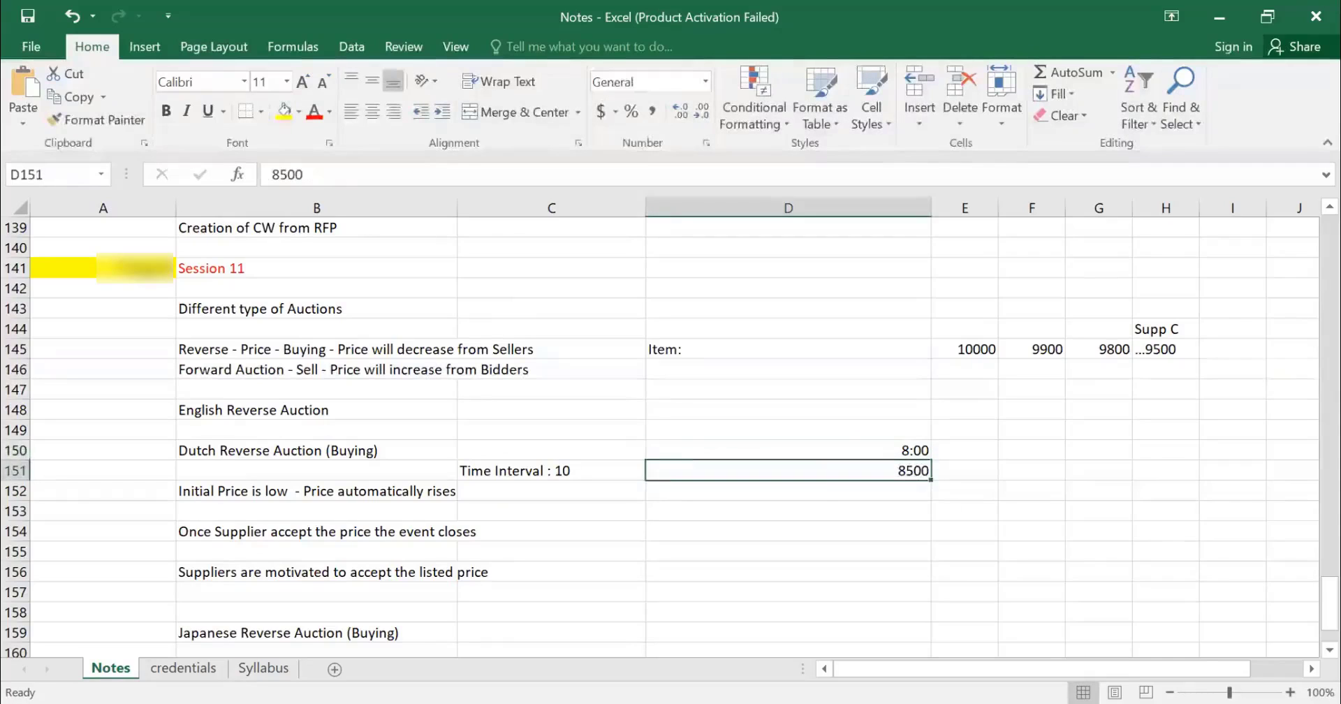
key("Up")
Add the second interval of the Dutch auction example, with time 8:10 in E150 and price 8750 in E151
left_click(965, 450)
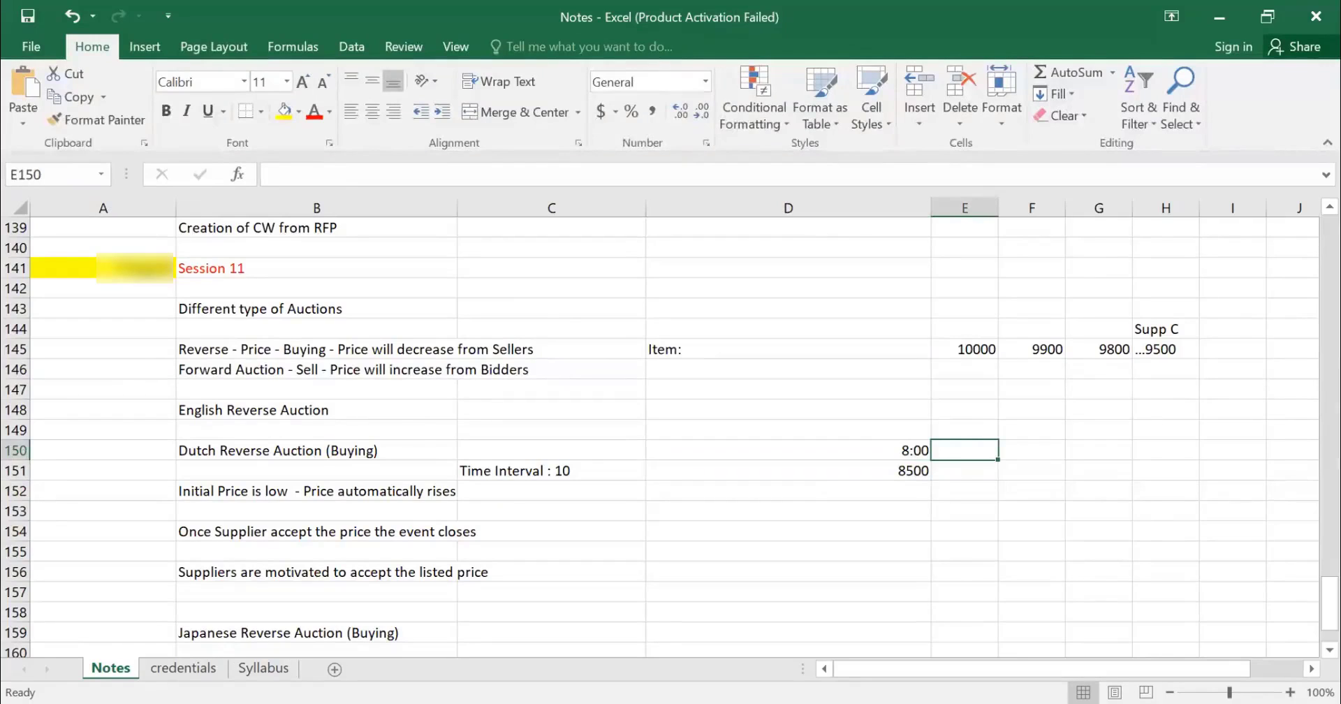
type("8:10")
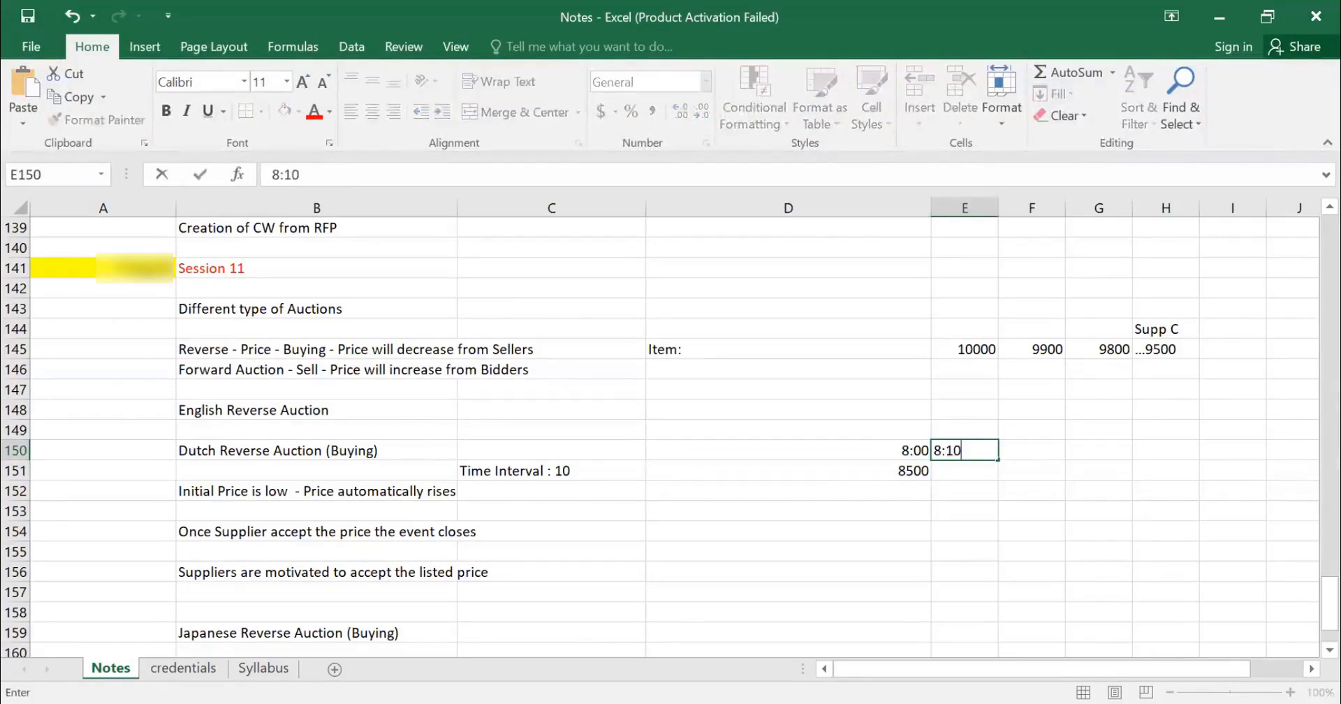
key("Return")
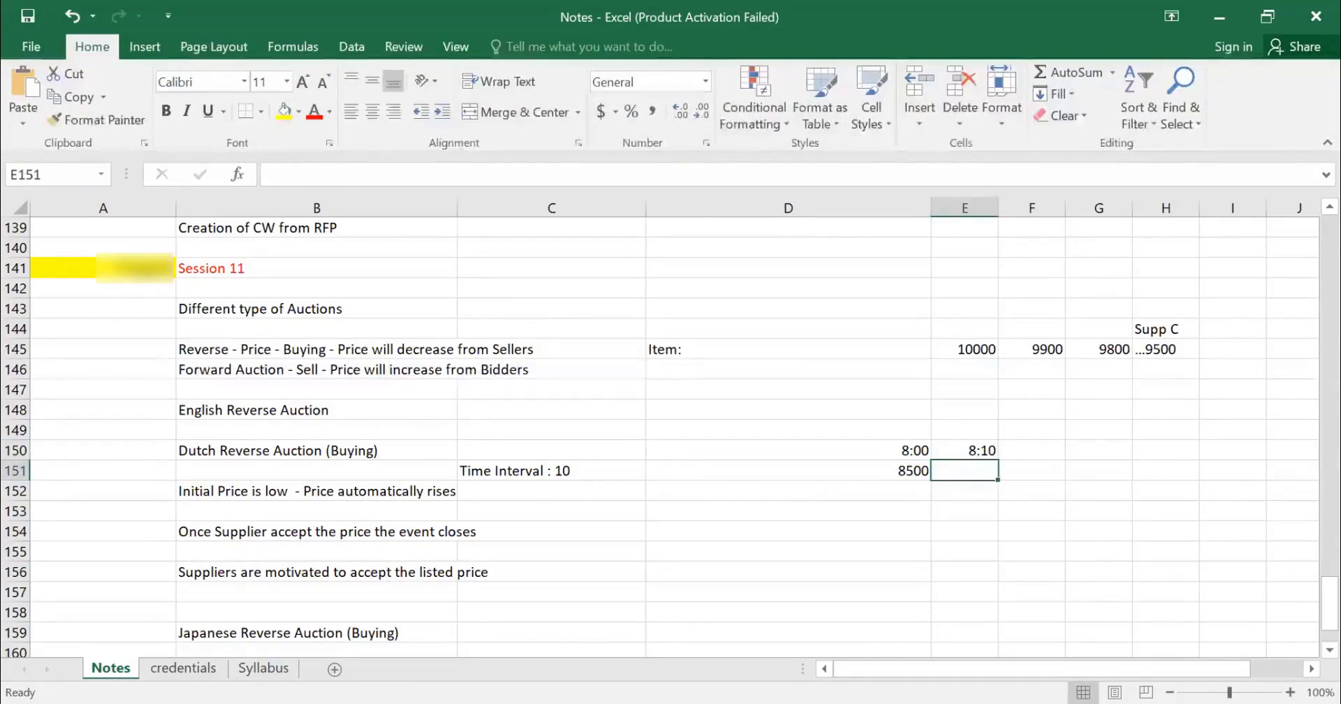
type("8")
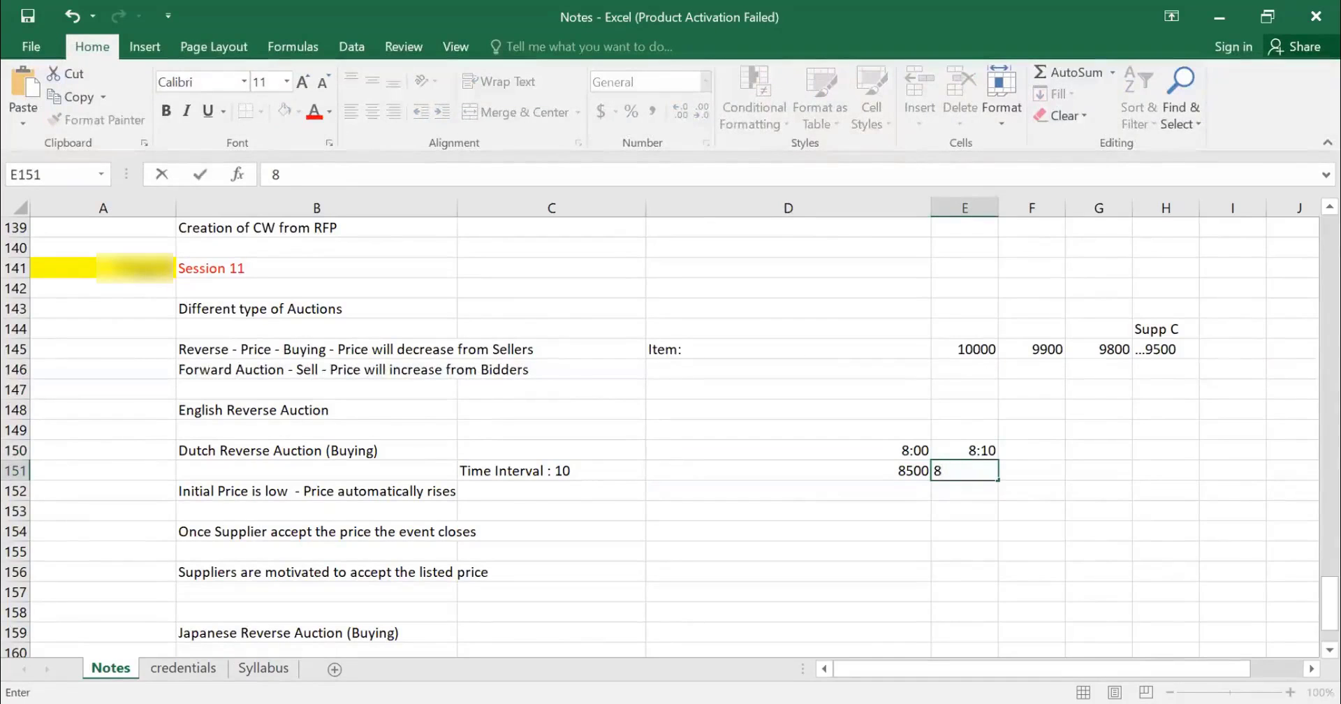
type("750")
key("Tab")
Add the third interval of the Dutch auction example, with time 8:20 in F150 and price 9000 in F151
key("Up")
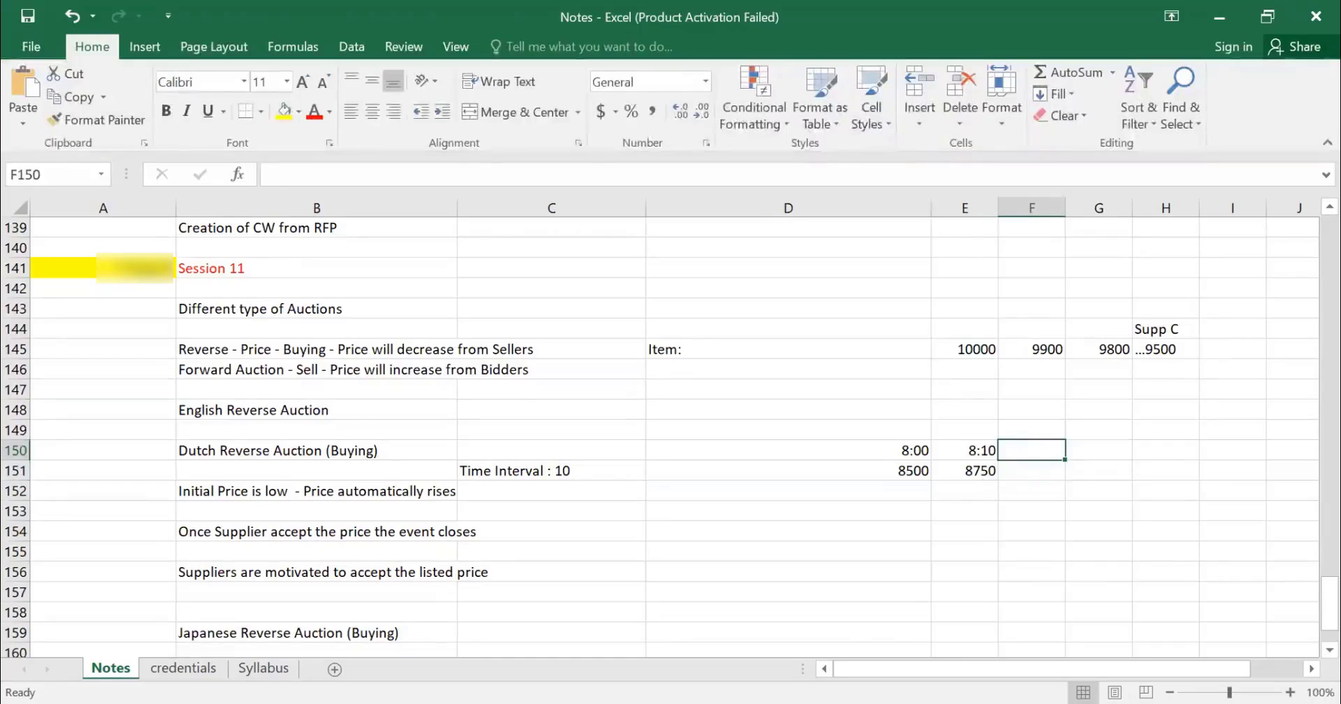
type("8:20")
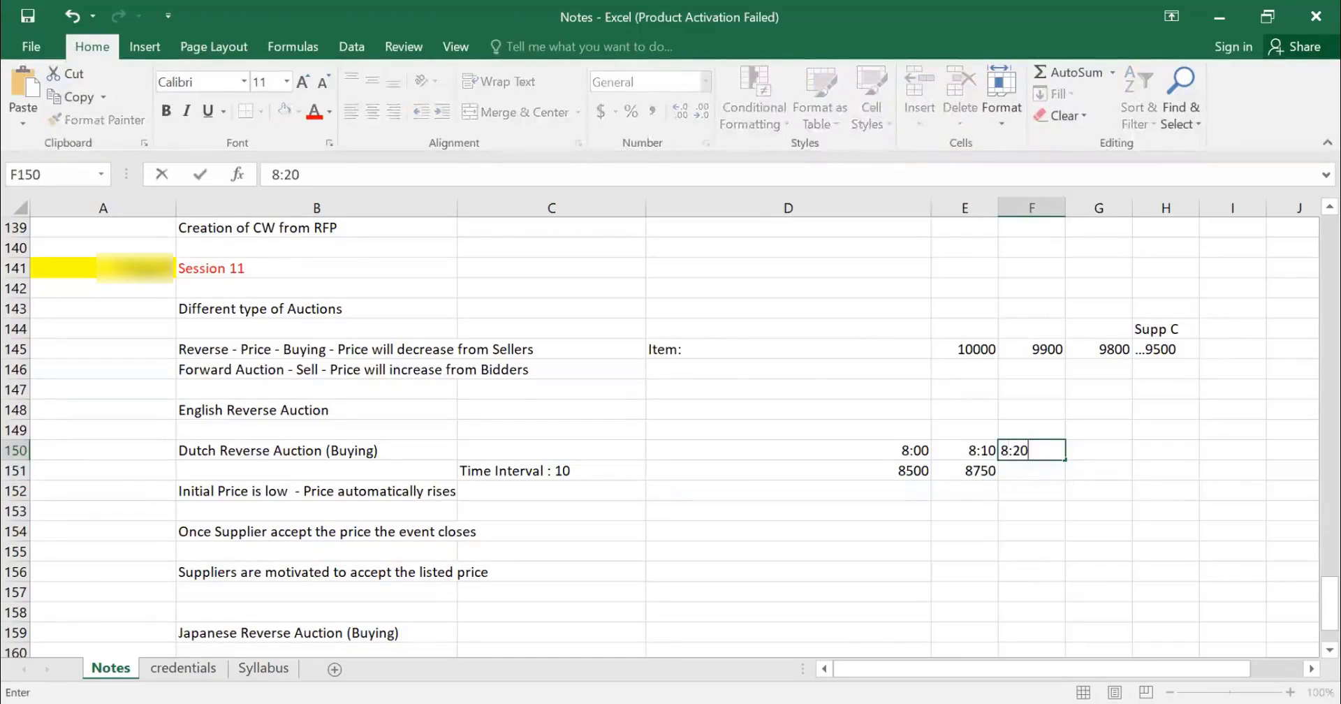
key("Return")
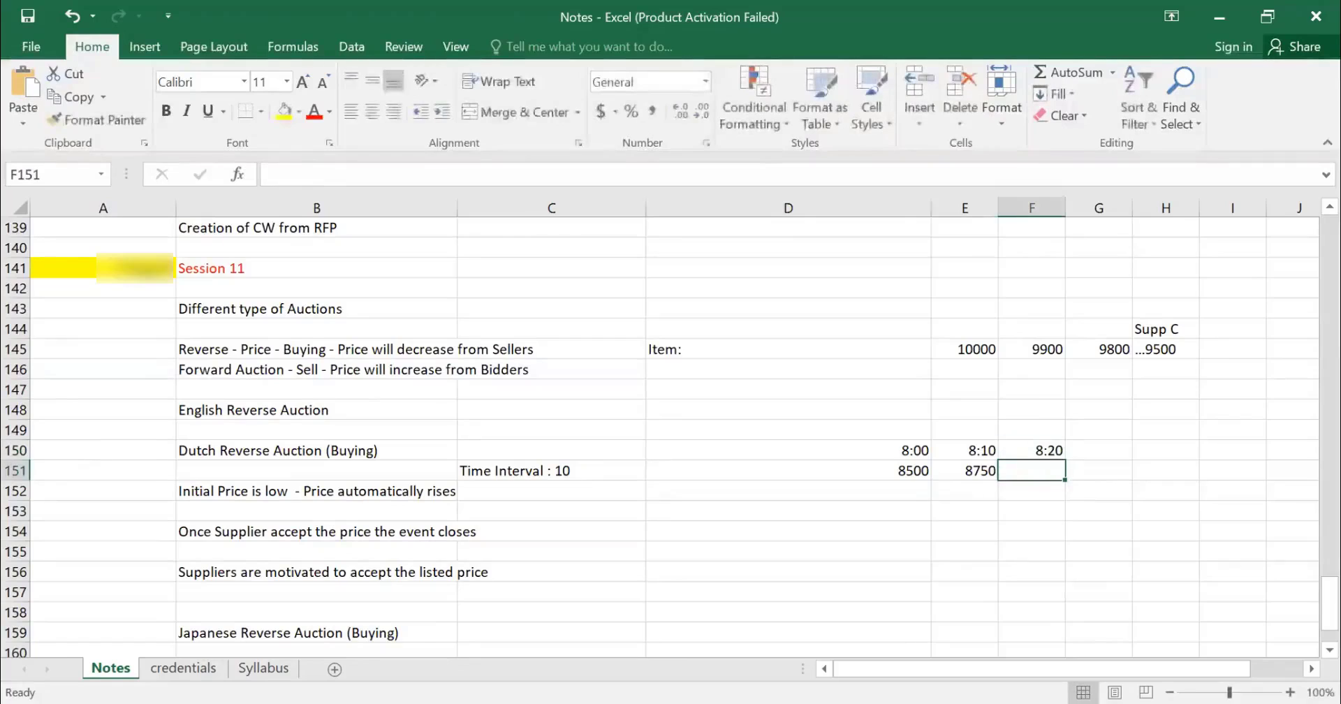
type("9000")
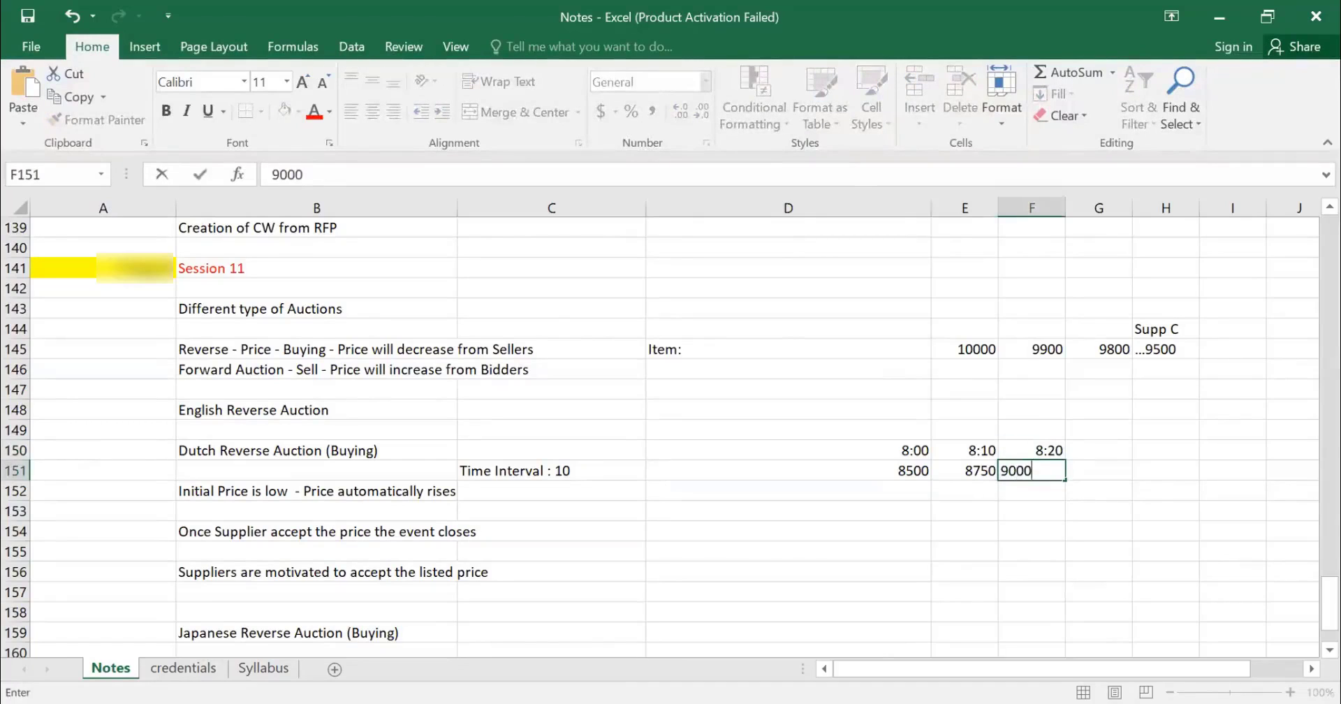
key("Return")
Add the fourth interval of the Dutch auction example, with time 8:30 in G150 and price 9250 in G151
left_click(1032, 451)
left_click(1099, 450)
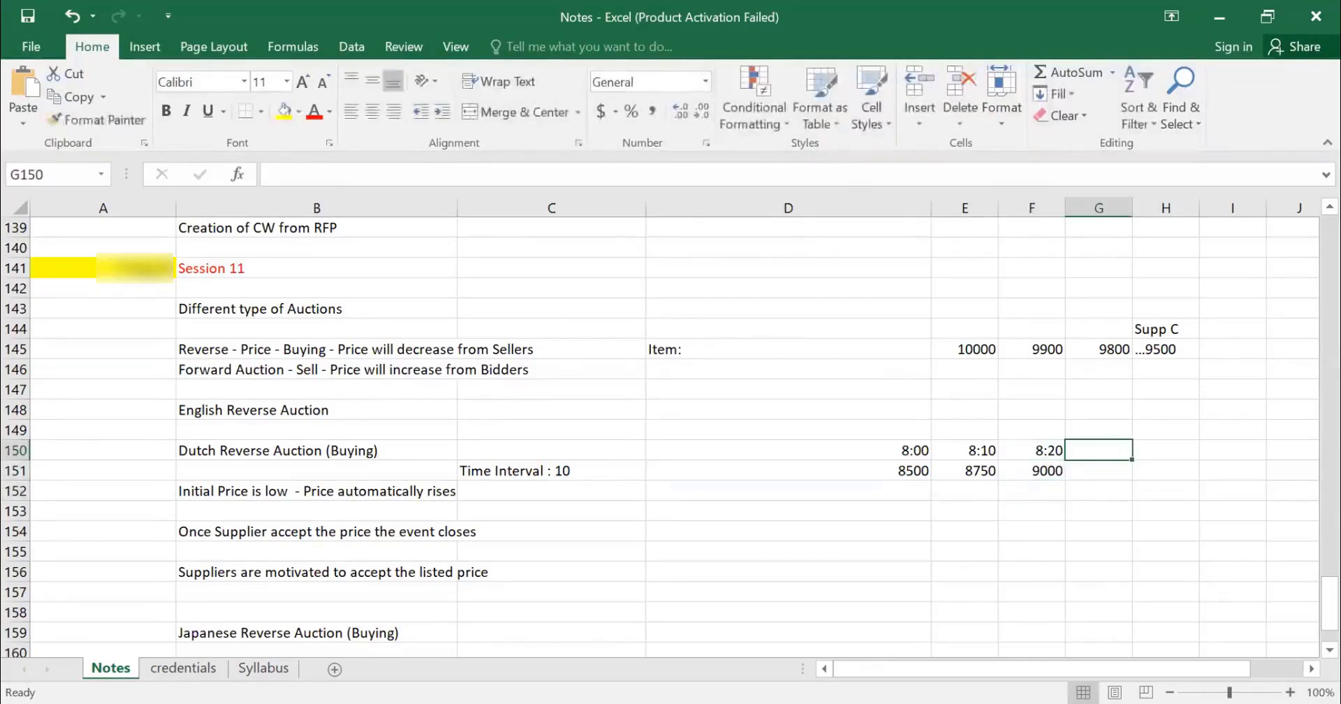
type("8:30")
key("Return")
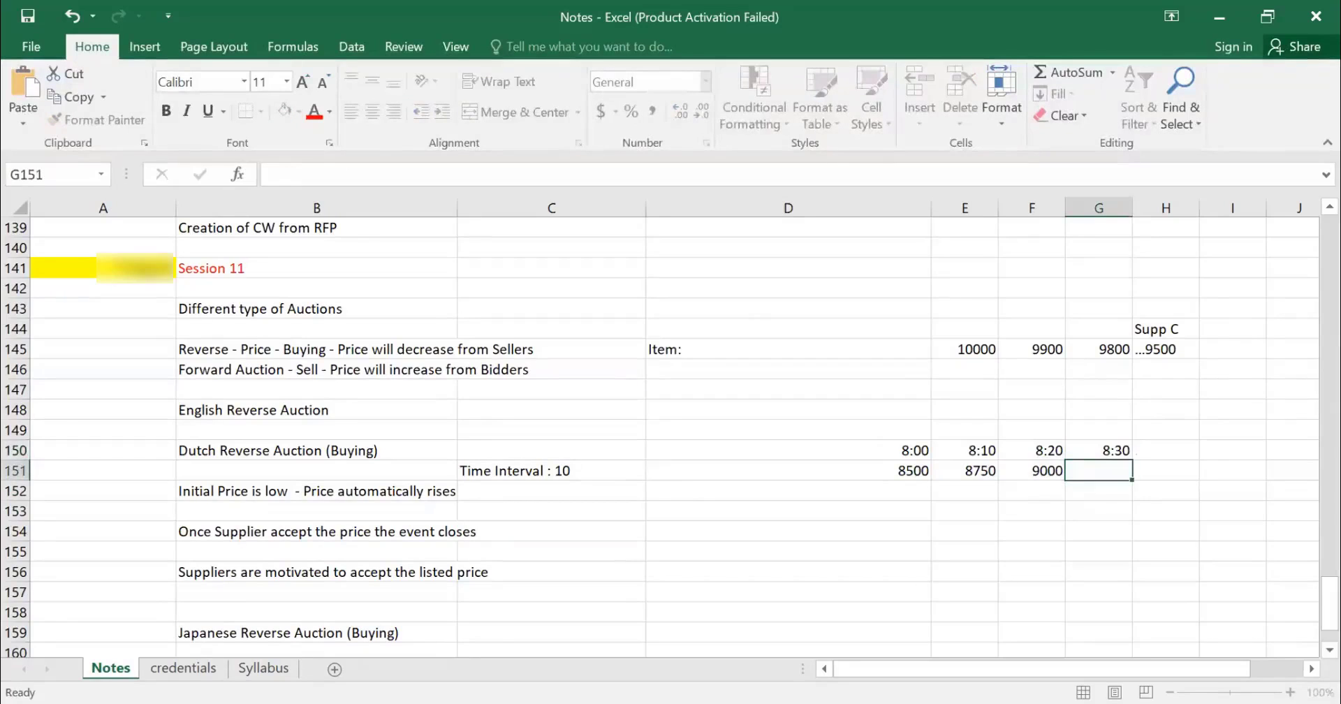
type("9250")
key("Tab")
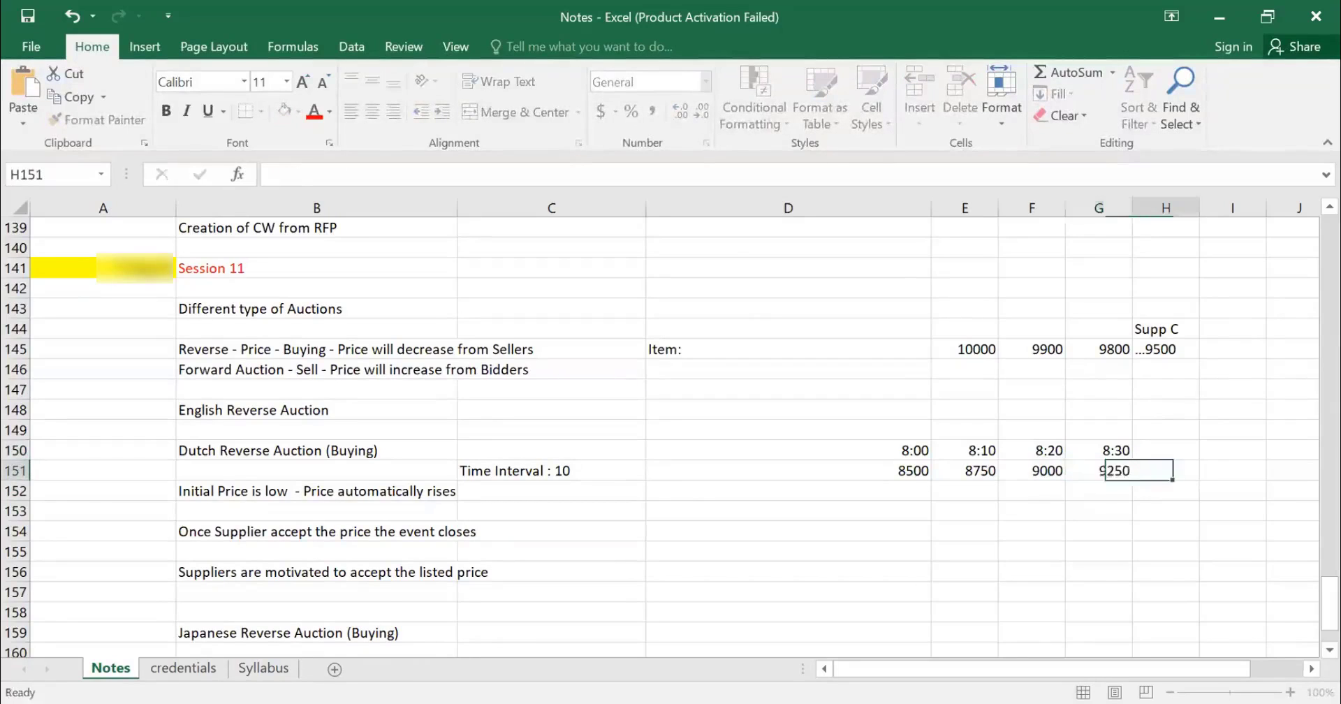
Add the fifth interval of the Dutch auction example, with time 8:40 in H150 and price 9500 in H151
left_click(1166, 450)
type("8:")
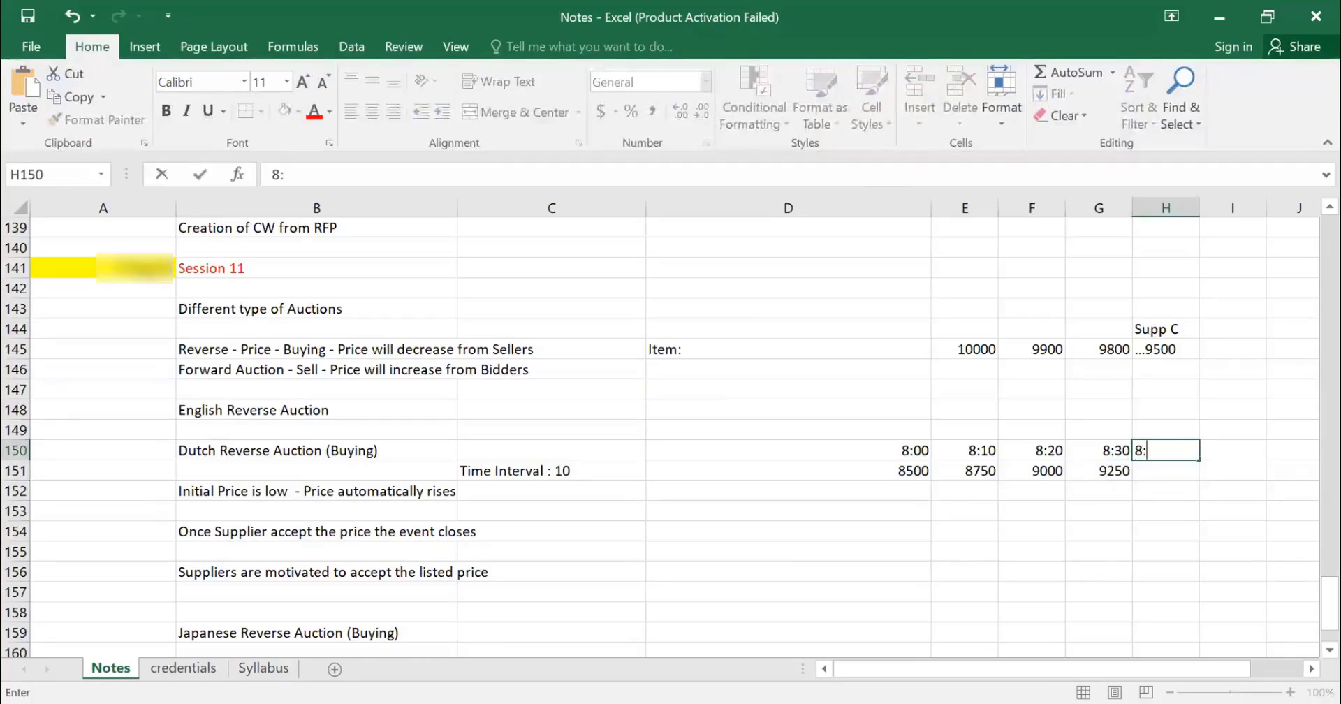
type("40\\")
key("Return")
left_click(1166, 450)
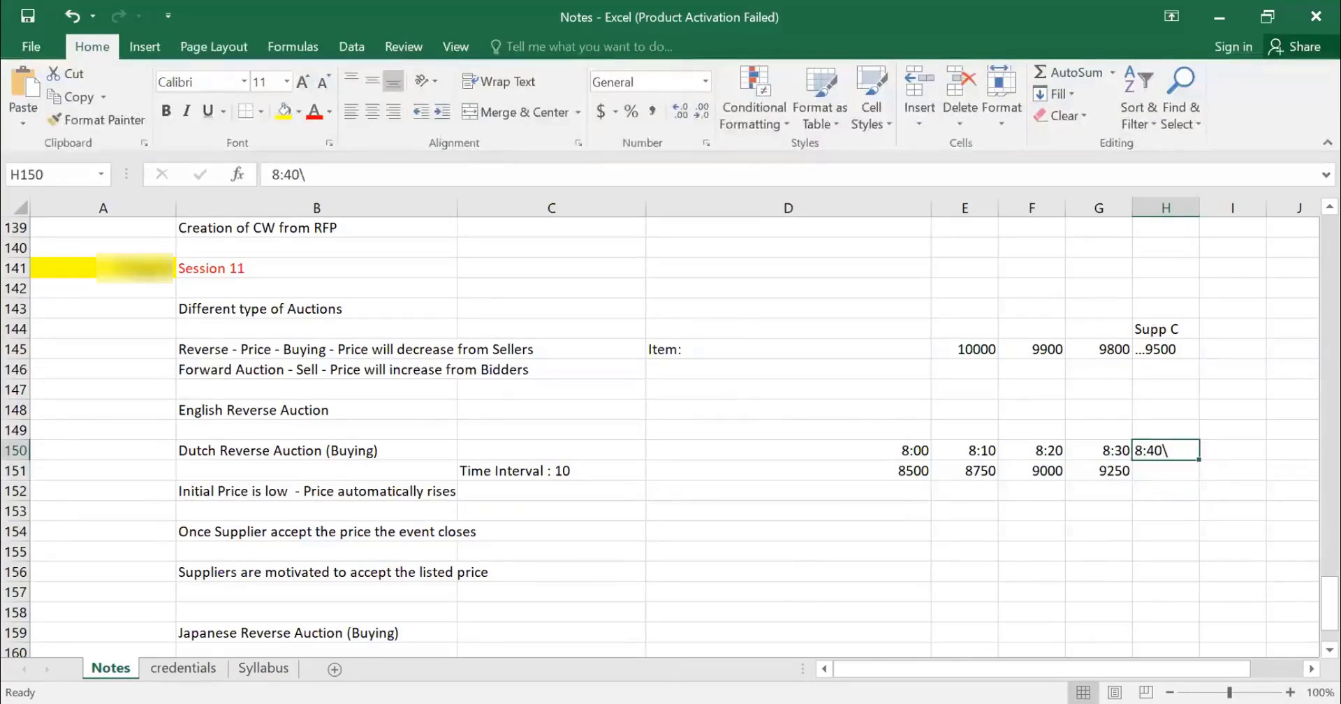
key("BackSpace")
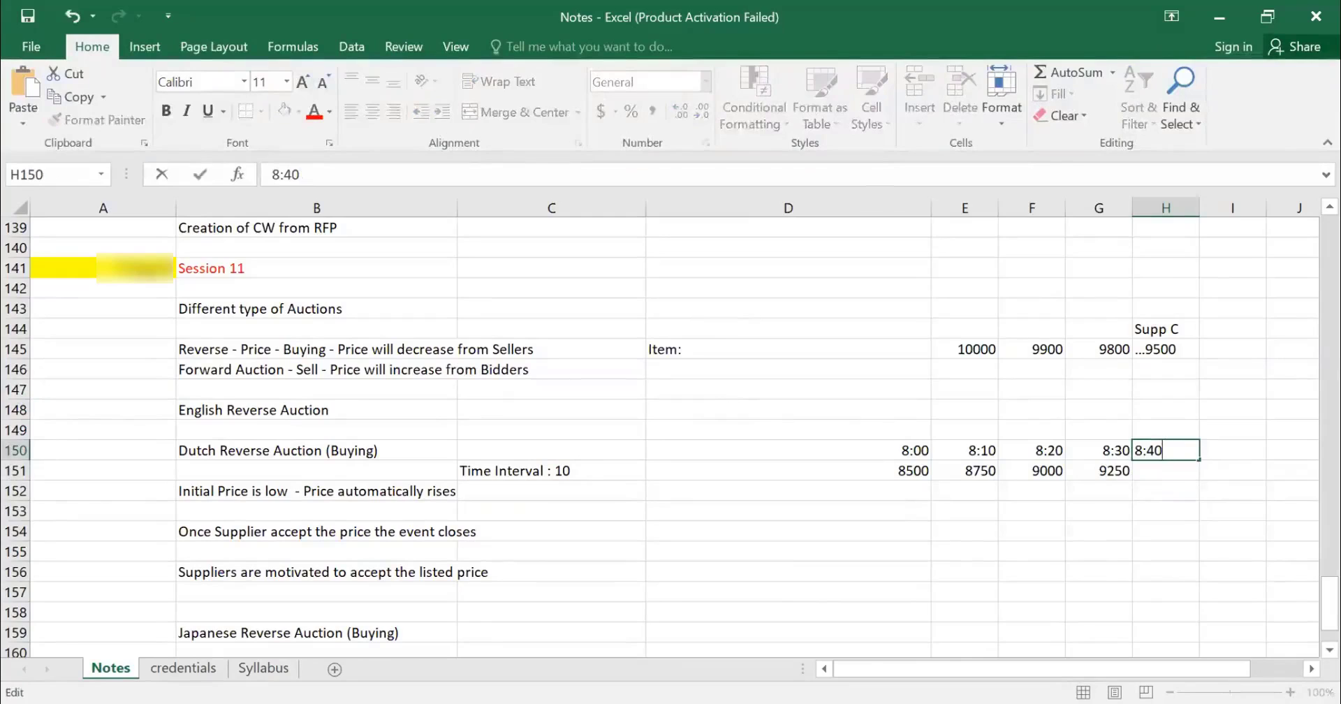
key("Return")
type("9500")
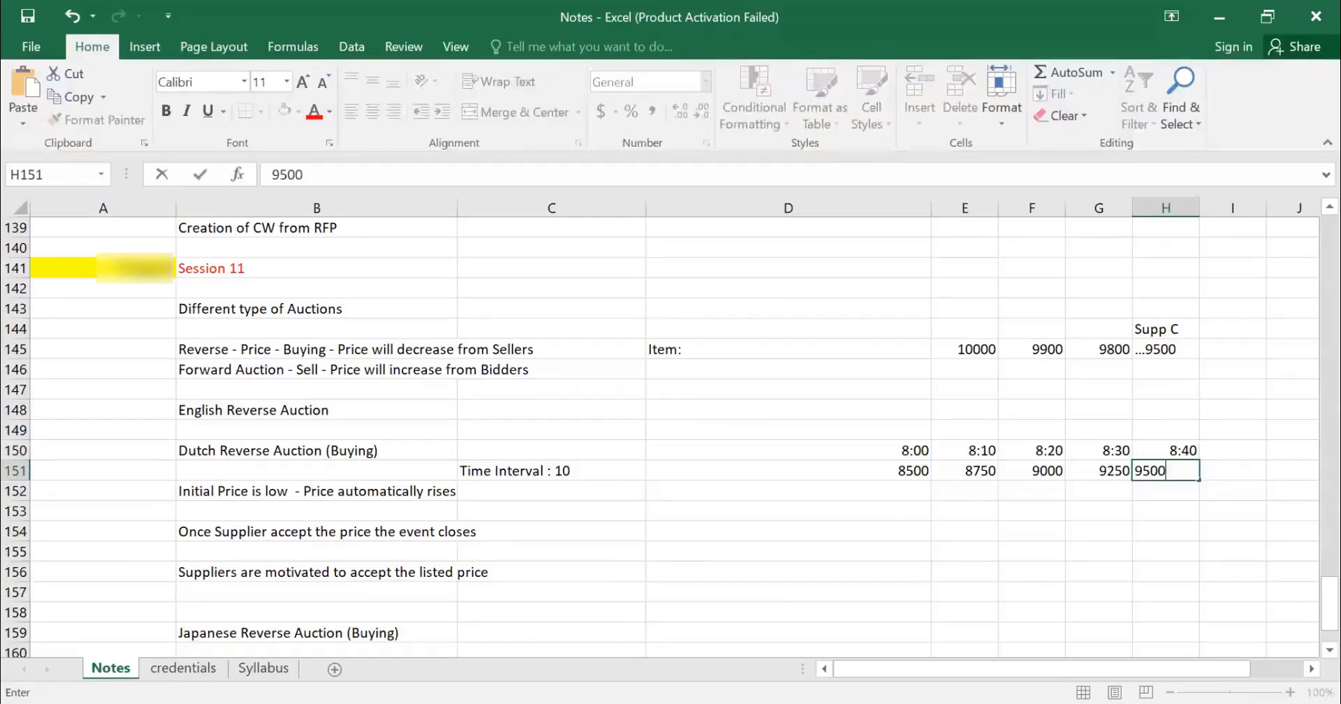
key("Return")
List the suppliers "Supp A", "Supp B" and "Supp C" in D153 to D155, below the Dutch auction prices
key("Return")
key("Return")
key("Left")
key("Left")
key("Left")
key("Left")
key("Up")
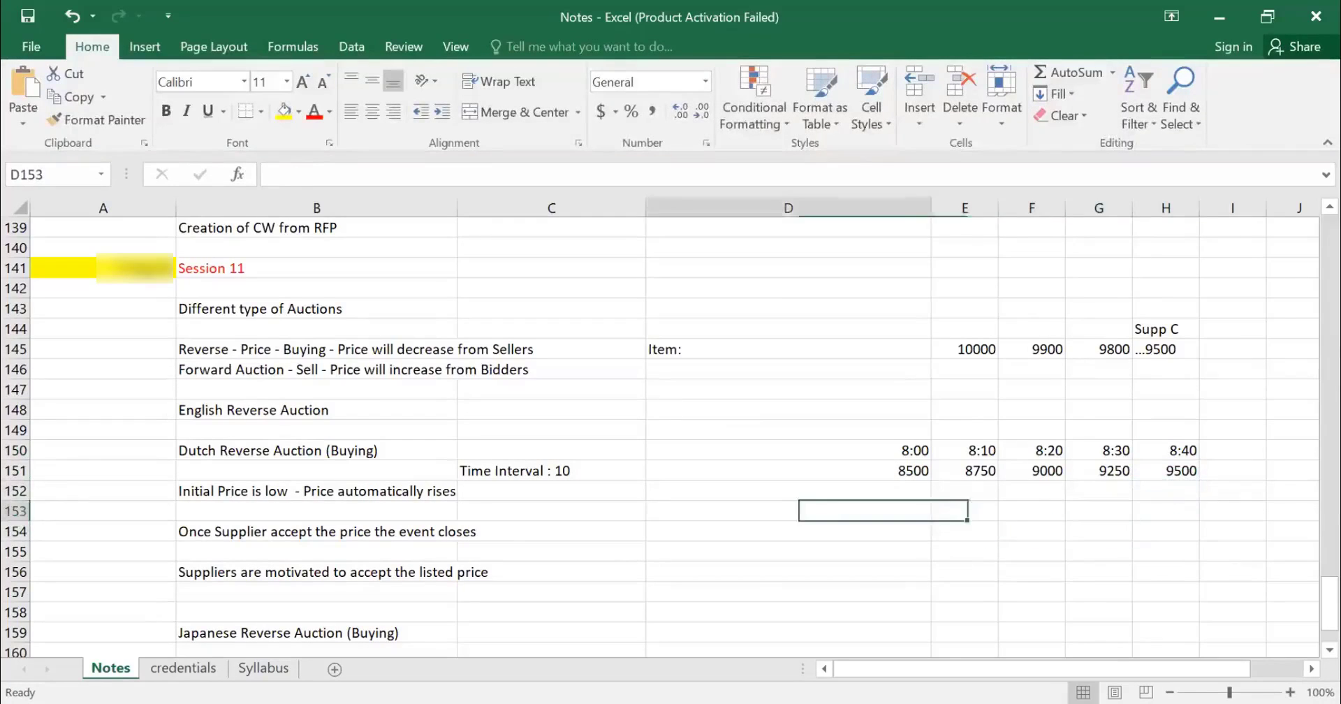
type("Su")
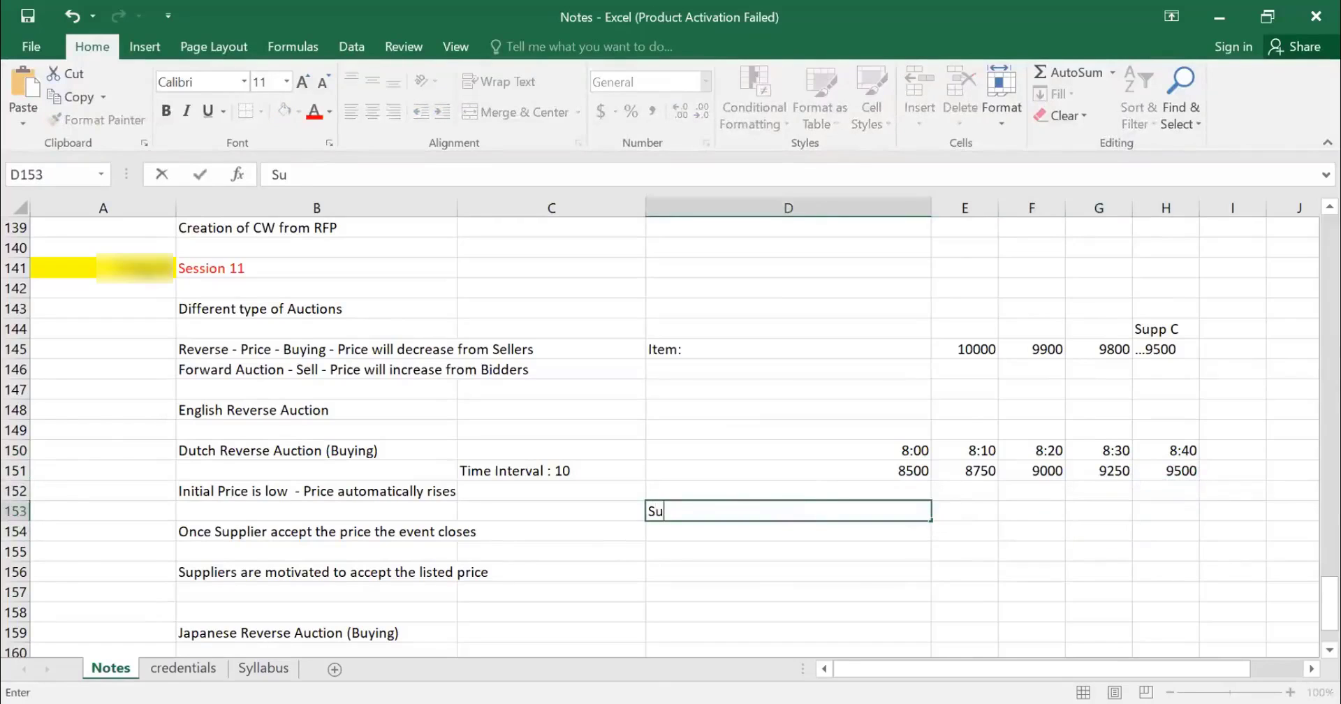
type("pp A")
key("Return")
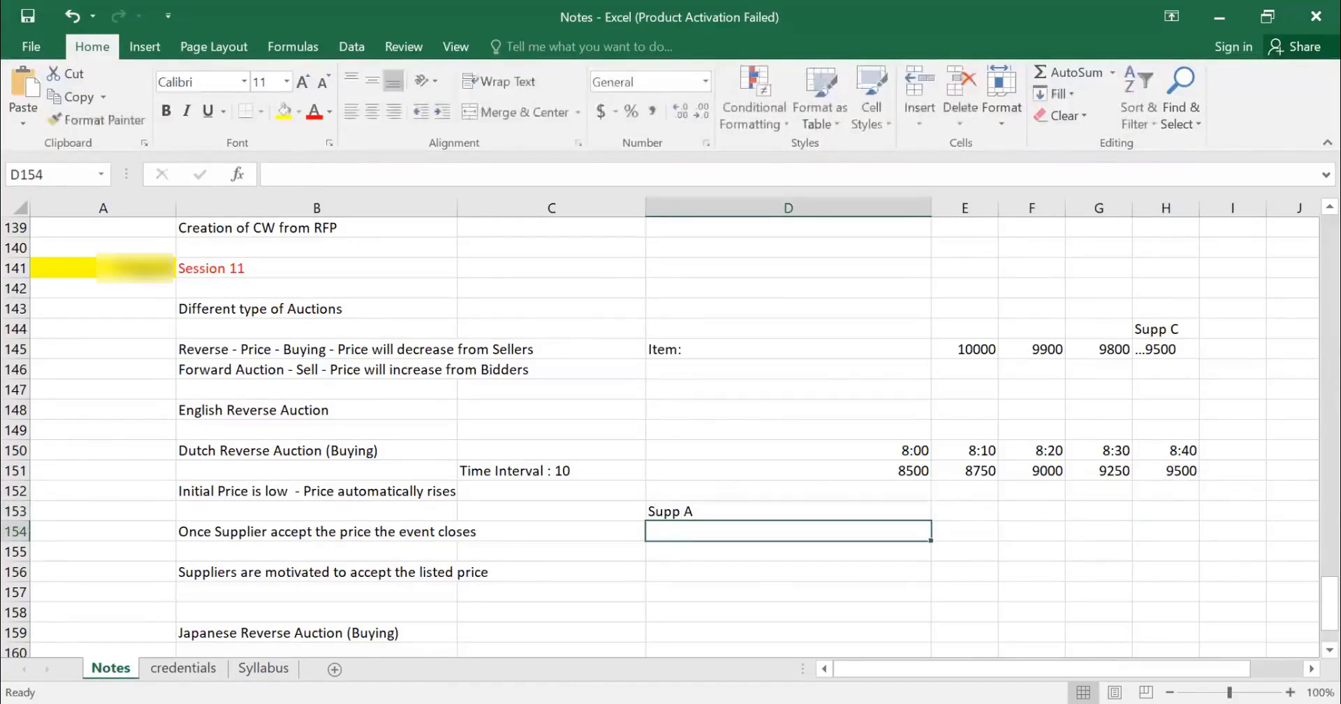
type("Supp B")
key("Return")
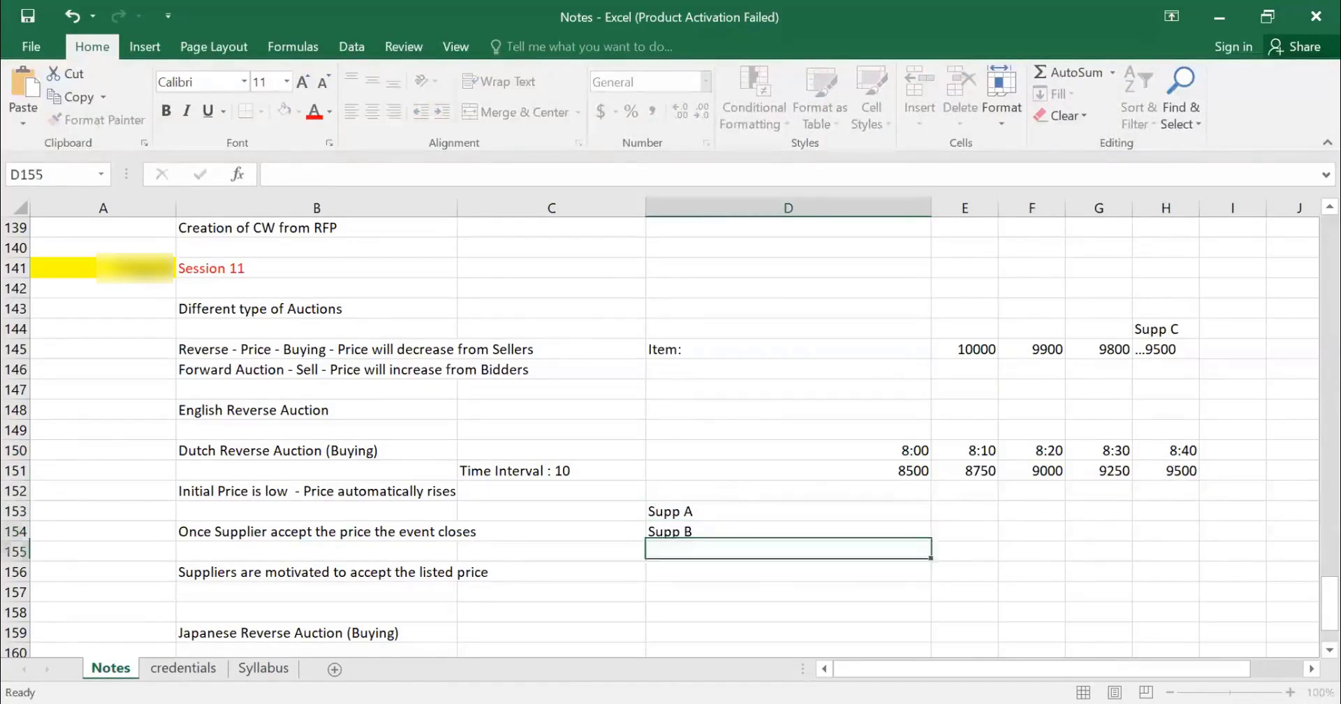
type("Supp C")
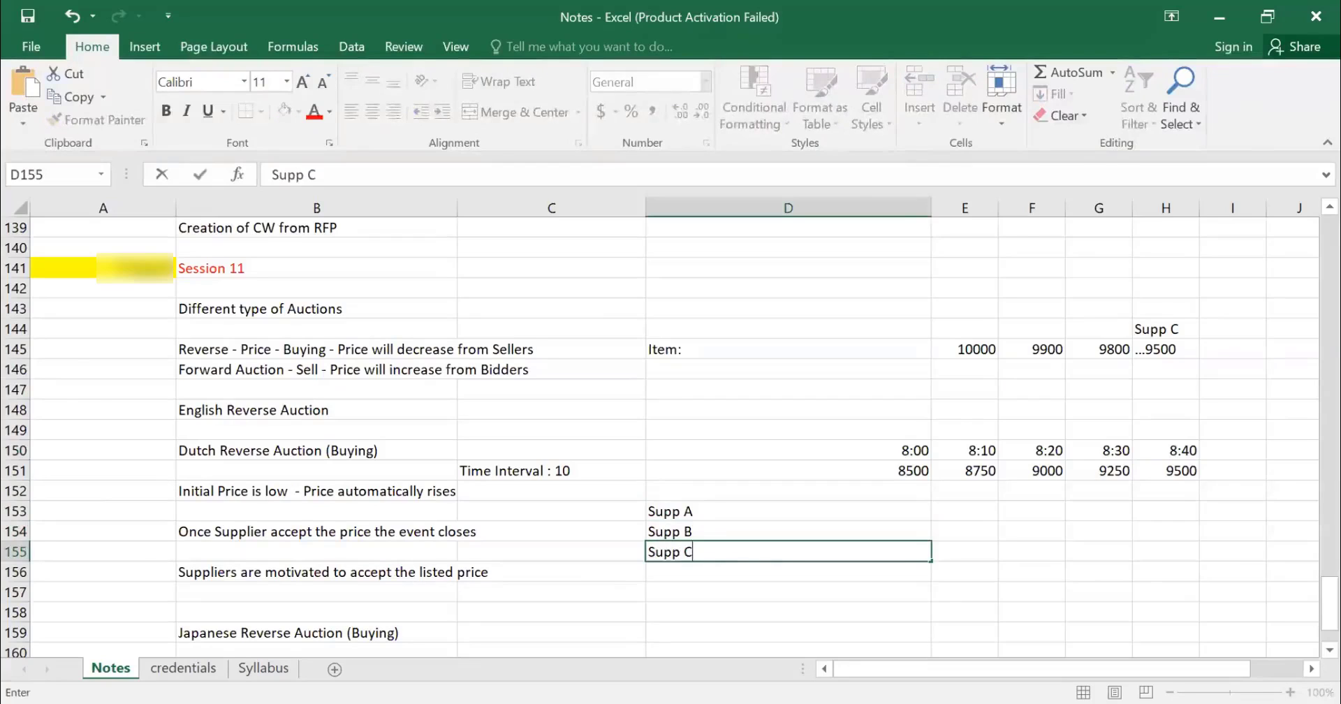
left_click(965, 511)
left_click_drag(768, 511, 1034, 551)
left_click(768, 510)
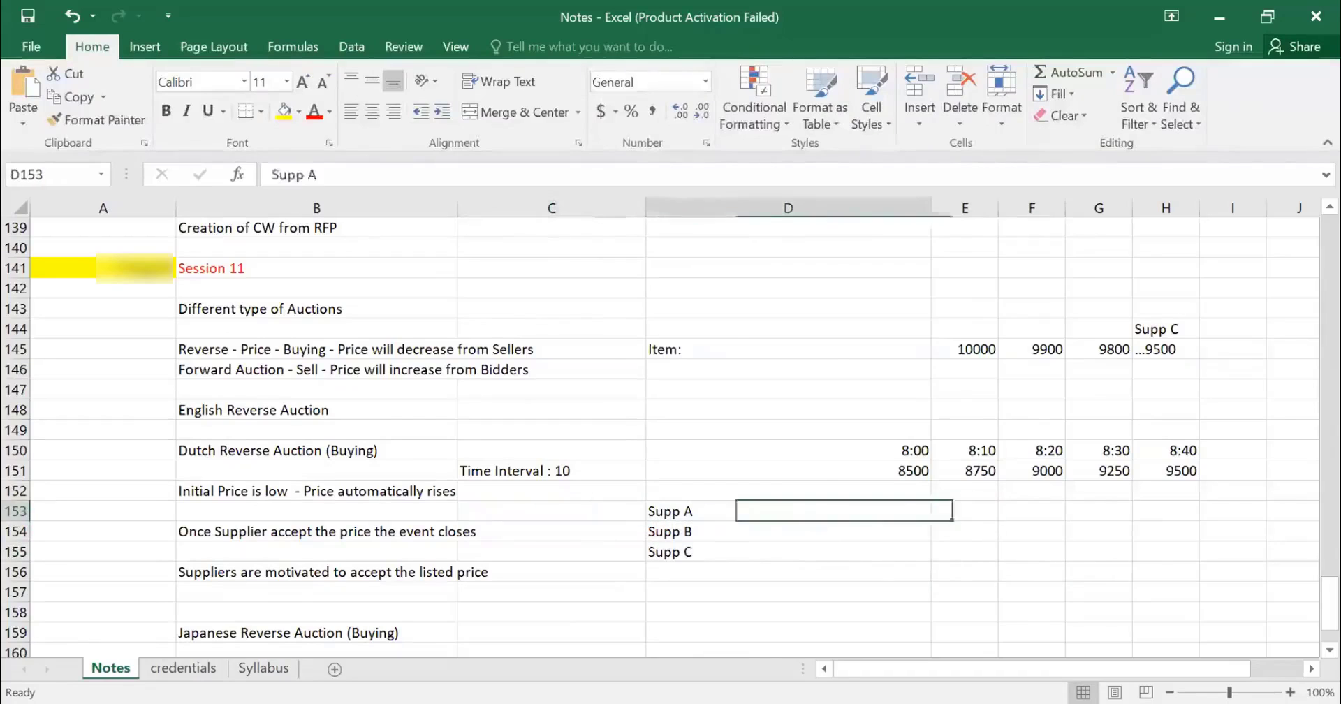
left_click(790, 470)
left_click_drag(789, 450, 789, 551)
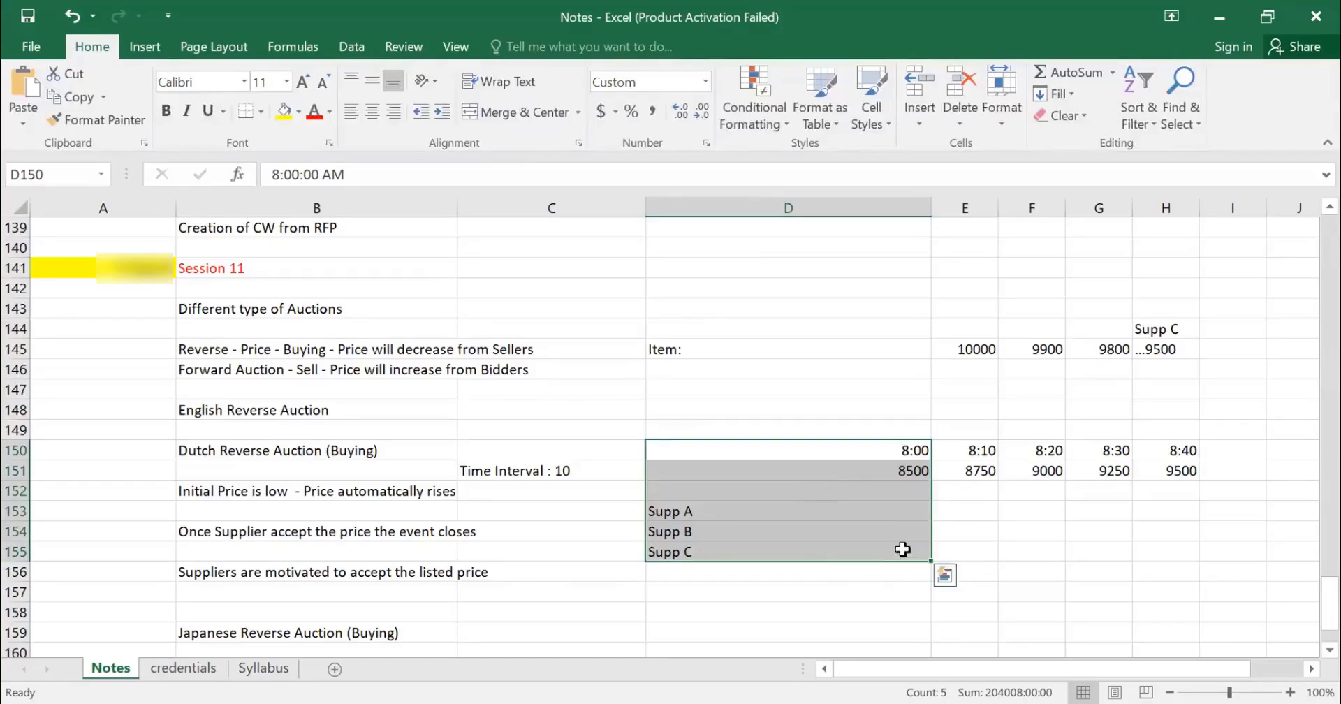
left_click(967, 450)
left_click_drag(970, 462, 971, 470)
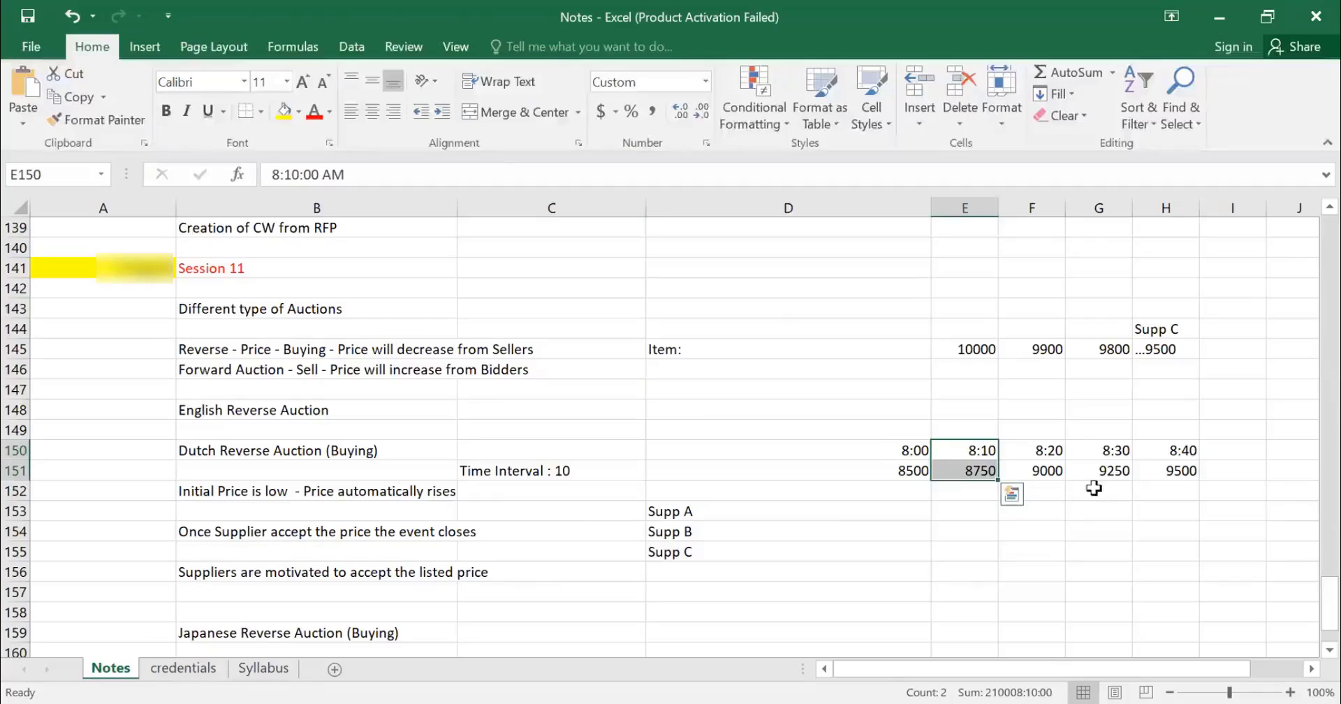
Enter "Bid" in G154 on the Supp B row and fill the accepted 8:30 price in G151 with yellow
left_click(1076, 528)
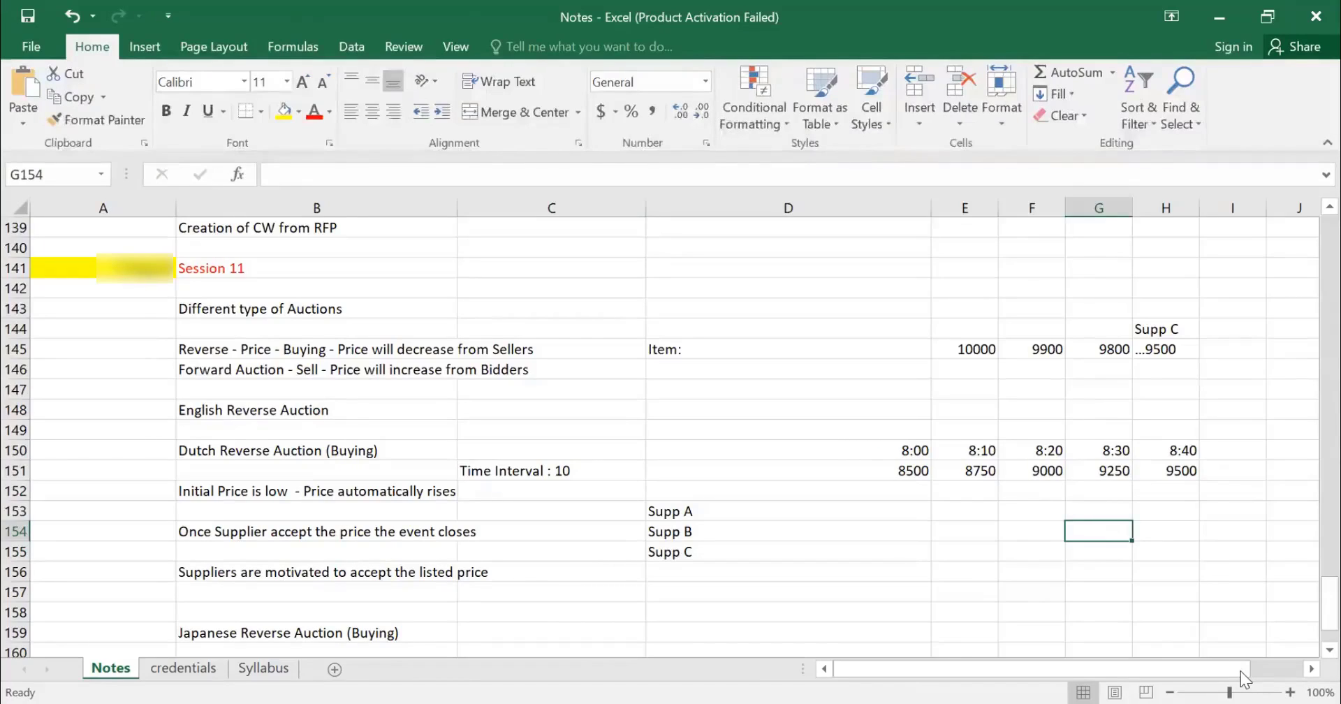
type("Bid")
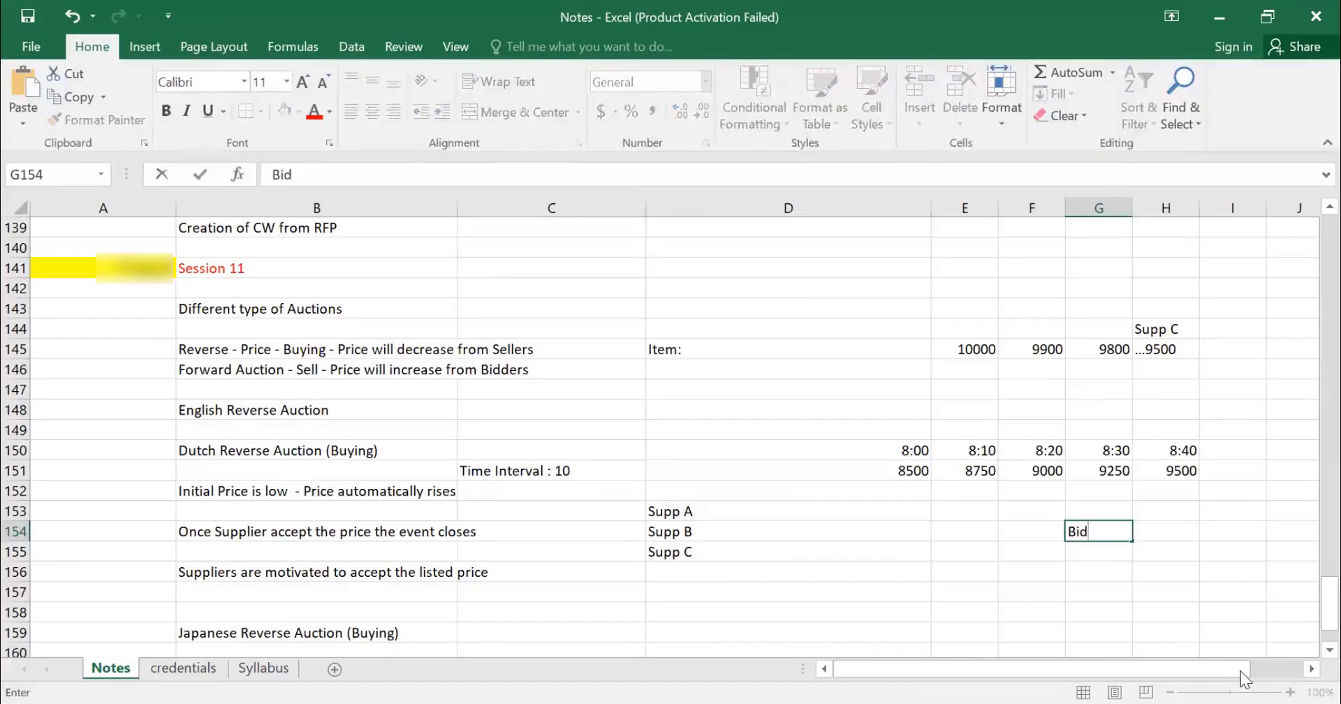
key("Return")
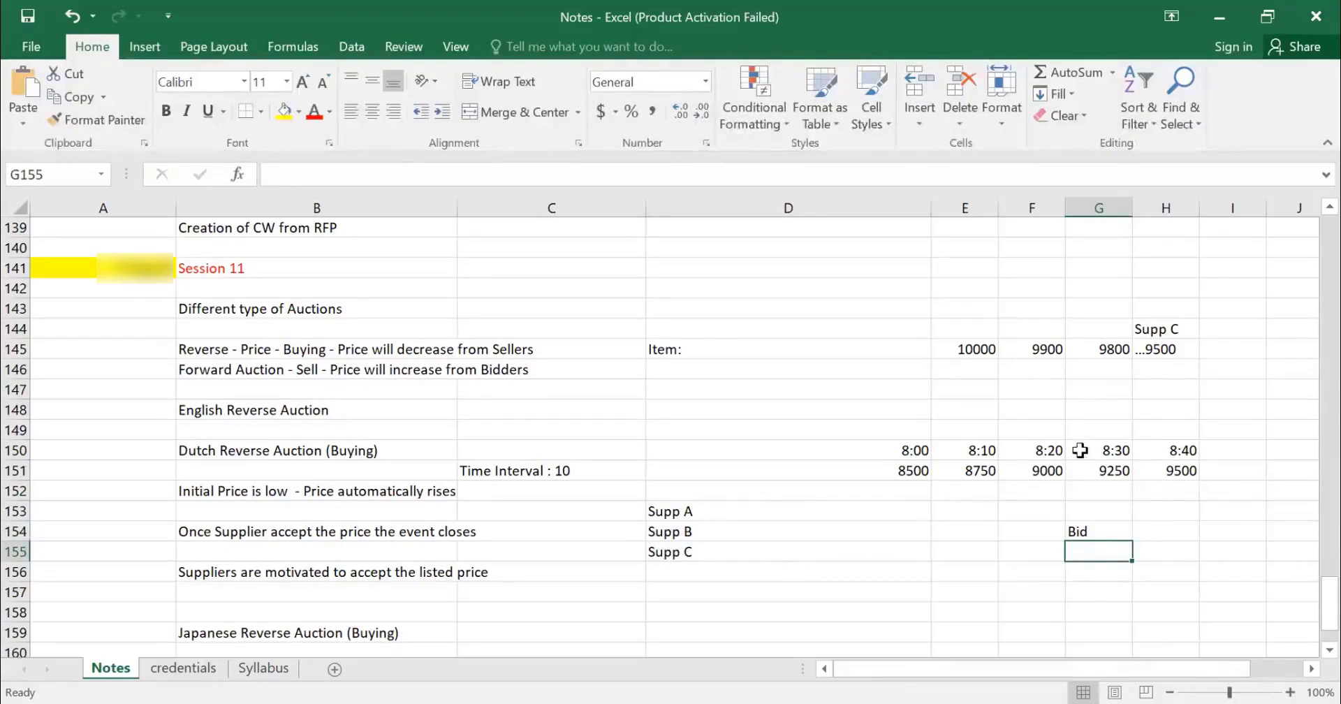
left_click(1101, 468)
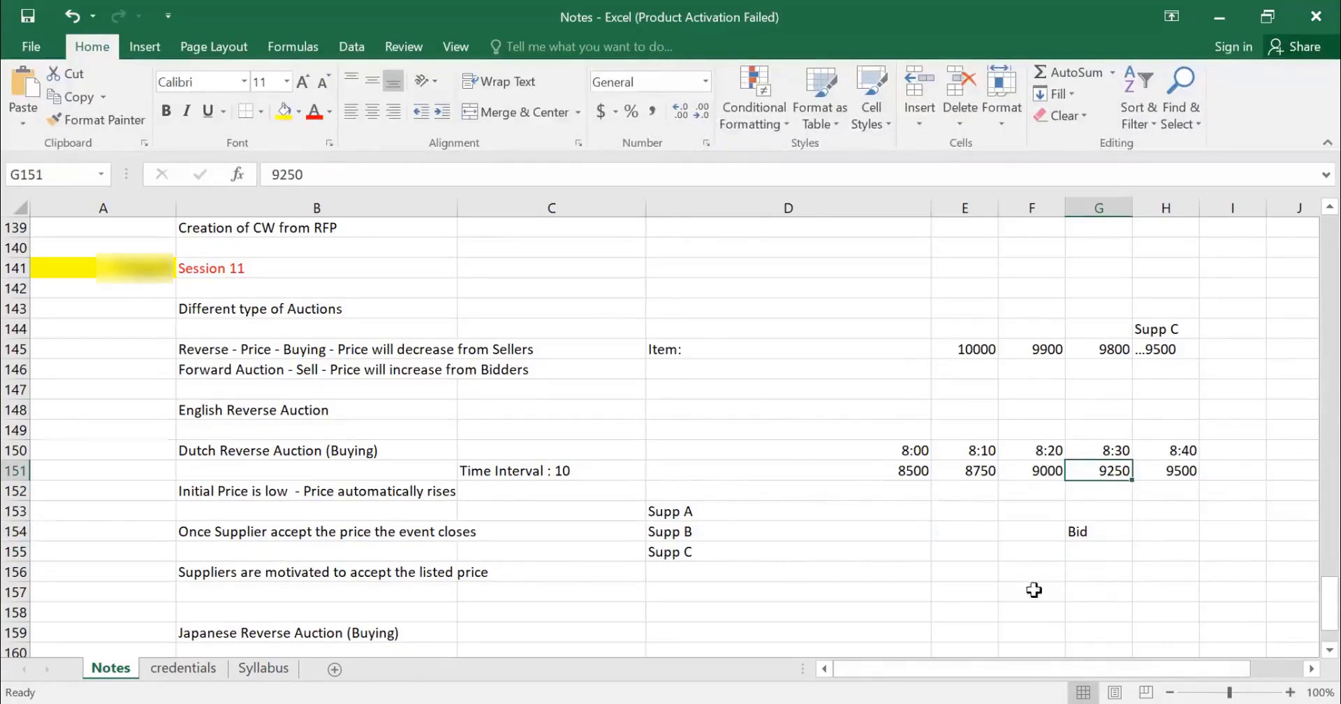
key("F4")
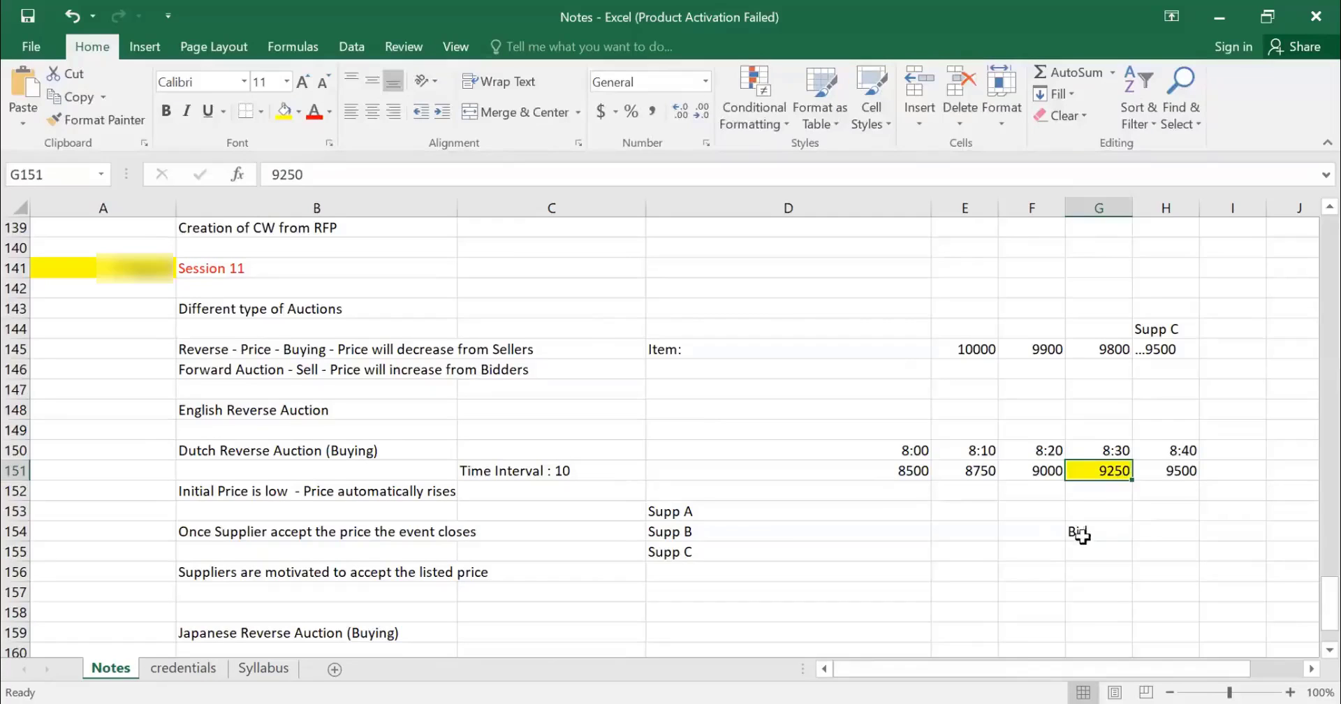
Put a thick outside border around the whole Dutch Reverse Auction block, B150:H156
left_click_drag(264, 452, 1132, 577)
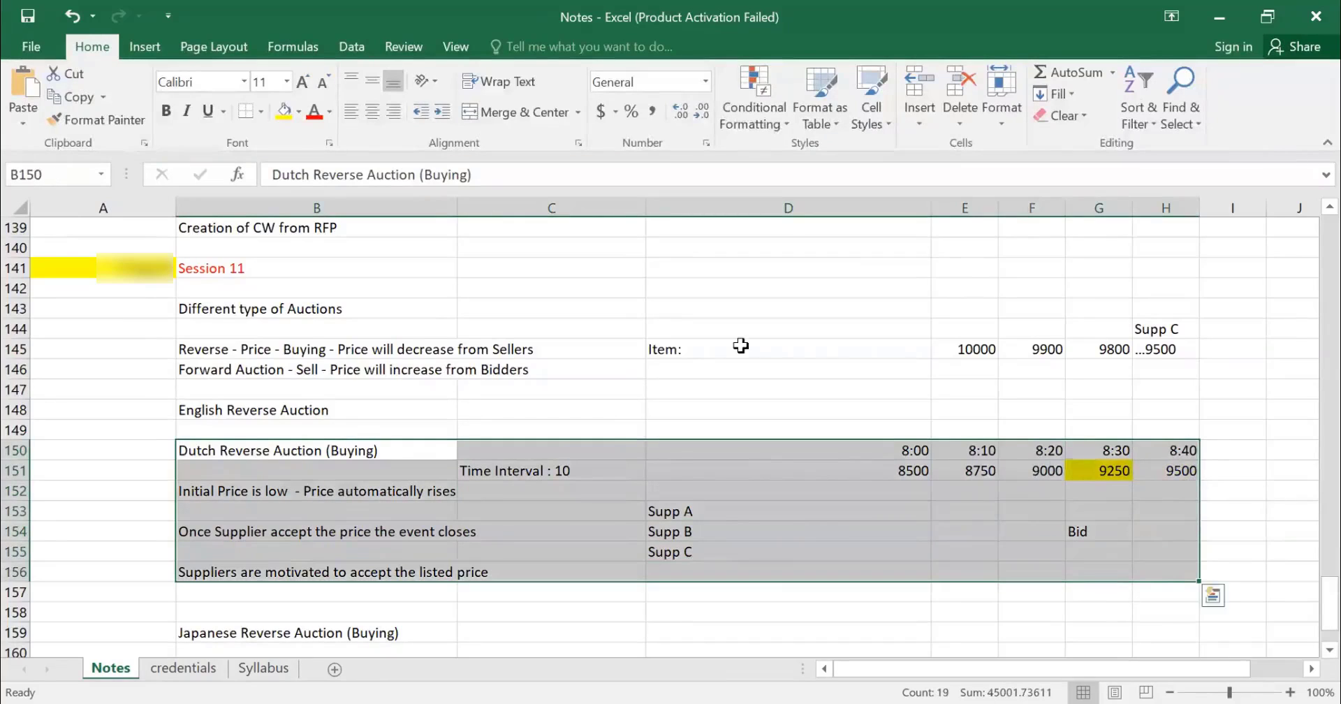
left_click(260, 116)
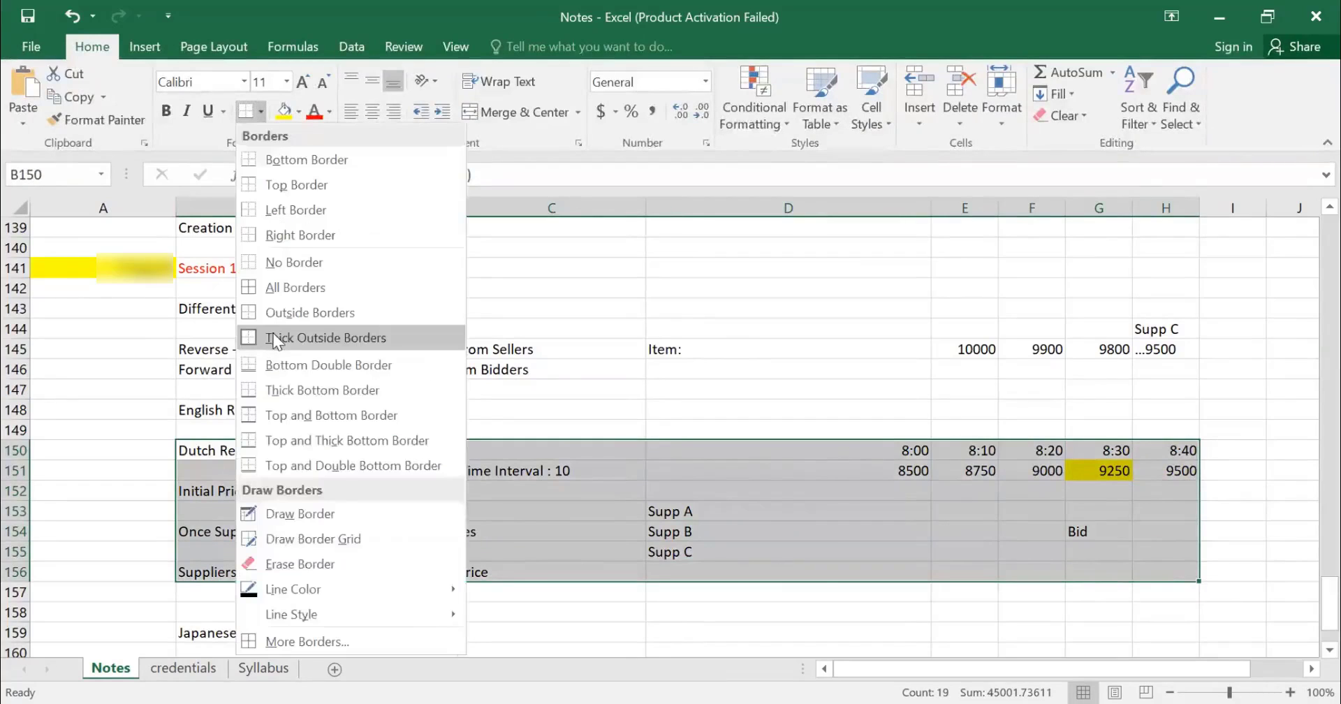
left_click(274, 338)
left_click(734, 613)
Enter the start time 8:00 in D159, on the Japanese Reverse Auction row
scroll(727, 587, "down", 3)
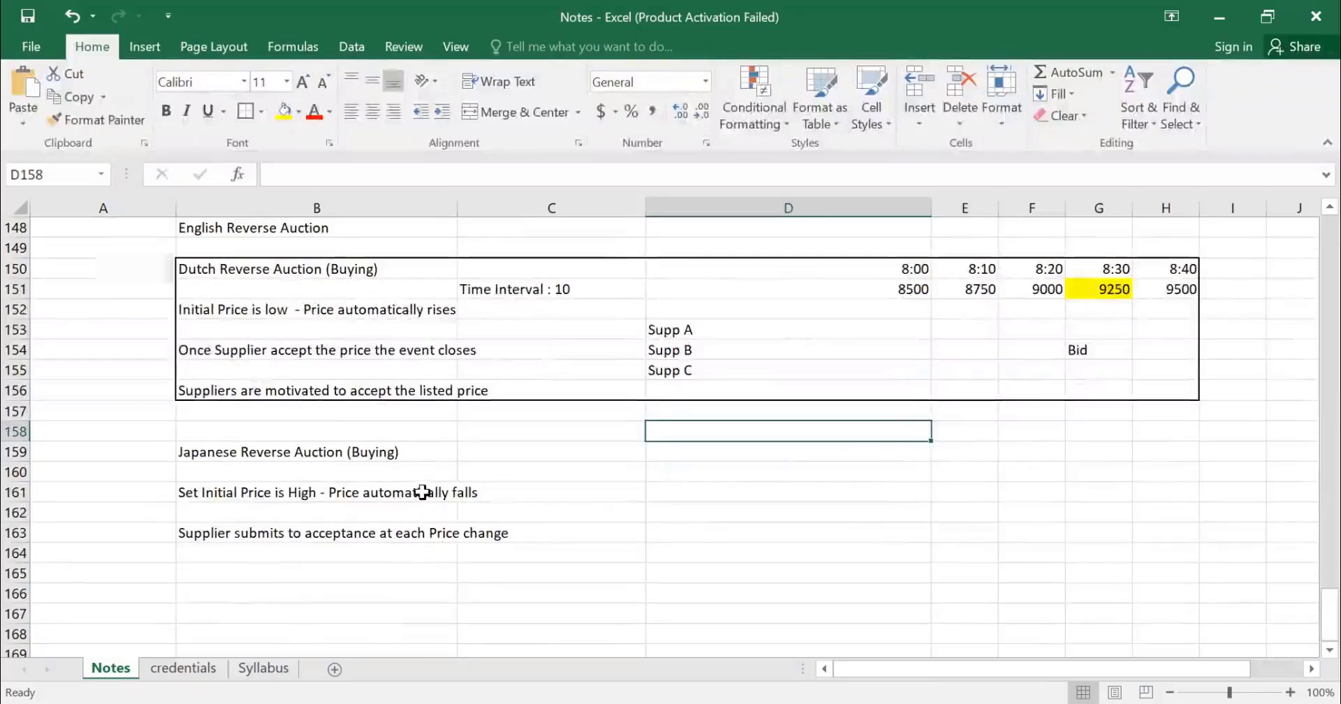
left_click(809, 470)
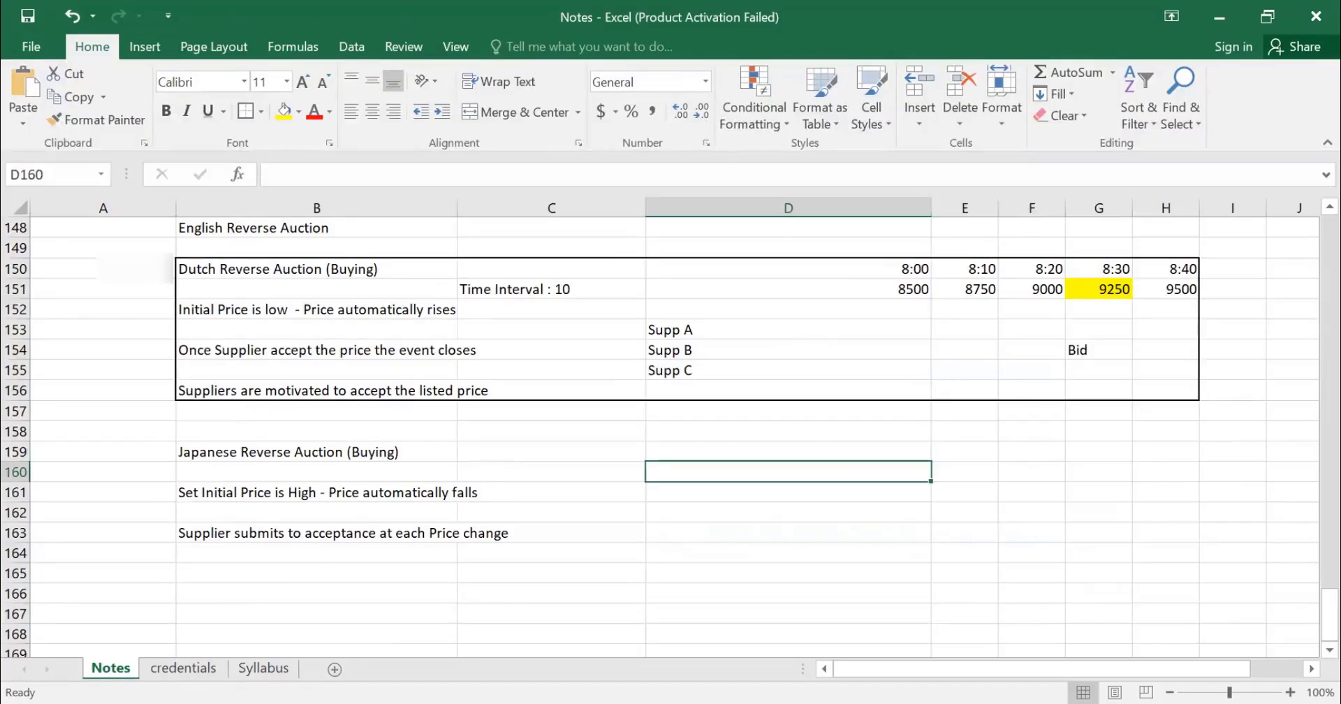
left_click(809, 451)
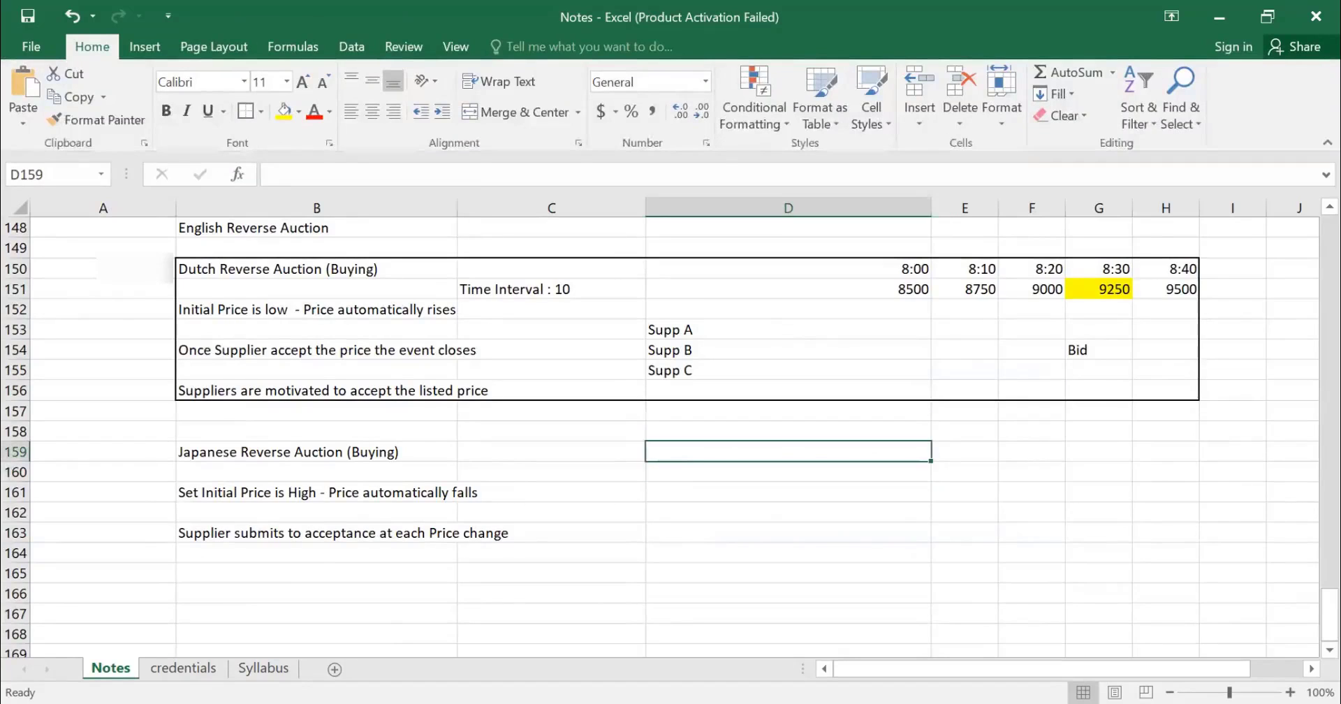
type("8:00")
key("Tab")
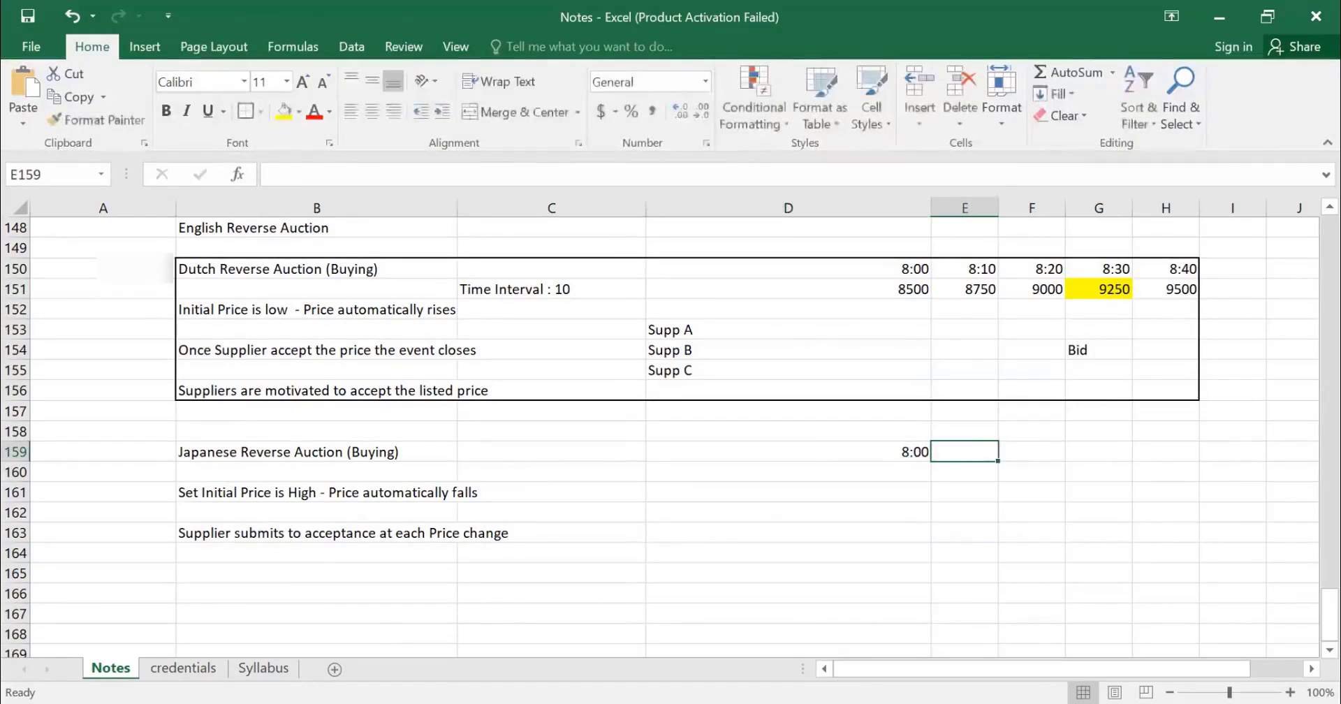
Copy the Dutch auction times 8:00 to 8:40 from D150:H150 into D159:H159 for the Japanese auction example
key("Up")
key("Up")
key("Up")
key("Up")
key("Up")
key("Up")
key("Up")
key("Up")
key("Up")
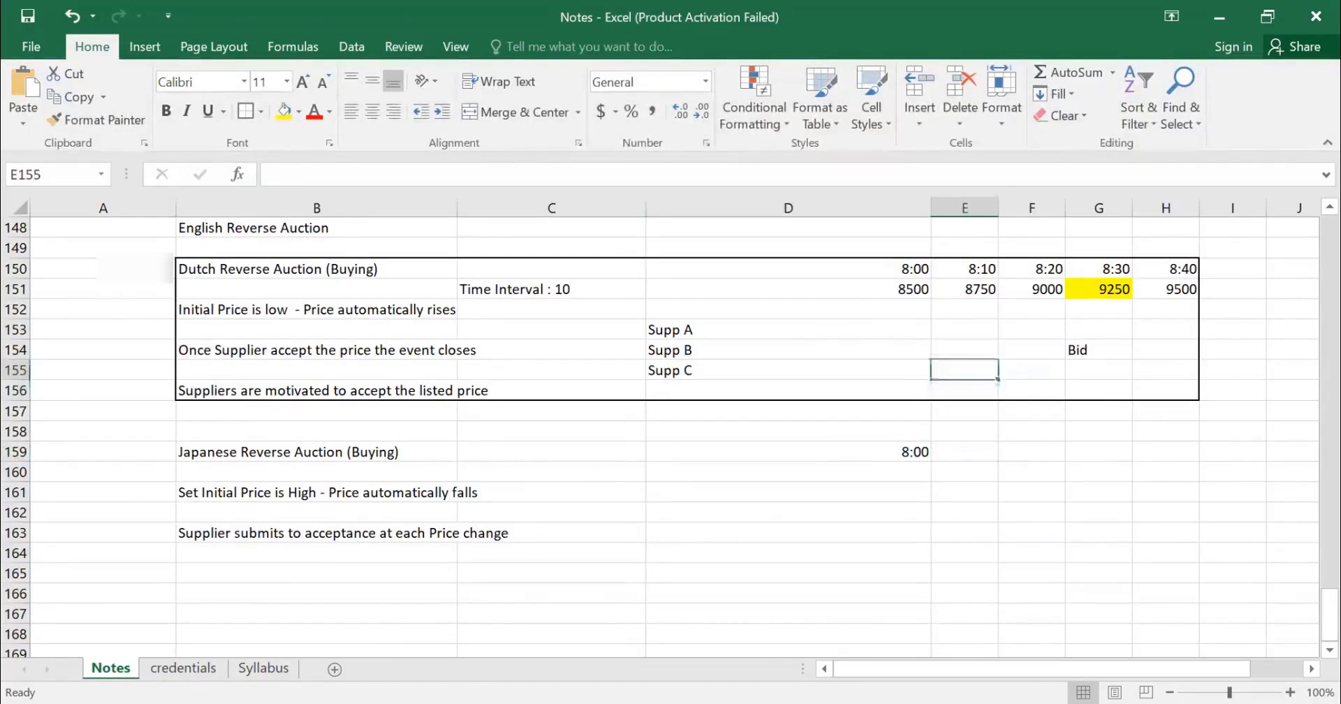
key("Left")
key("shift+Right")
key("shift+Right")
key("shift+Right")
key("shift+Down")
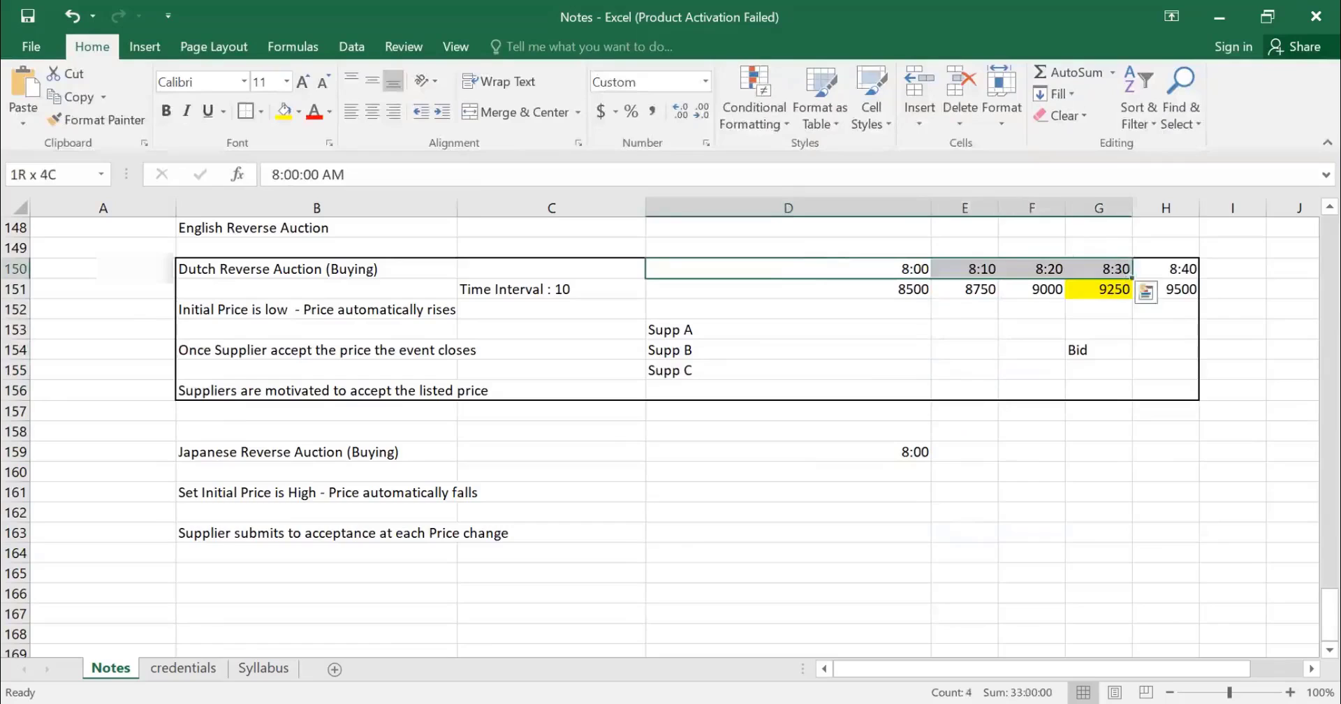
key("shift+Right")
key("ctrl+c")
key("Down")
key("Down")
key("Down")
key("Down")
key("Down")
key("Down")
key("Down")
key("Down")
key("Down")
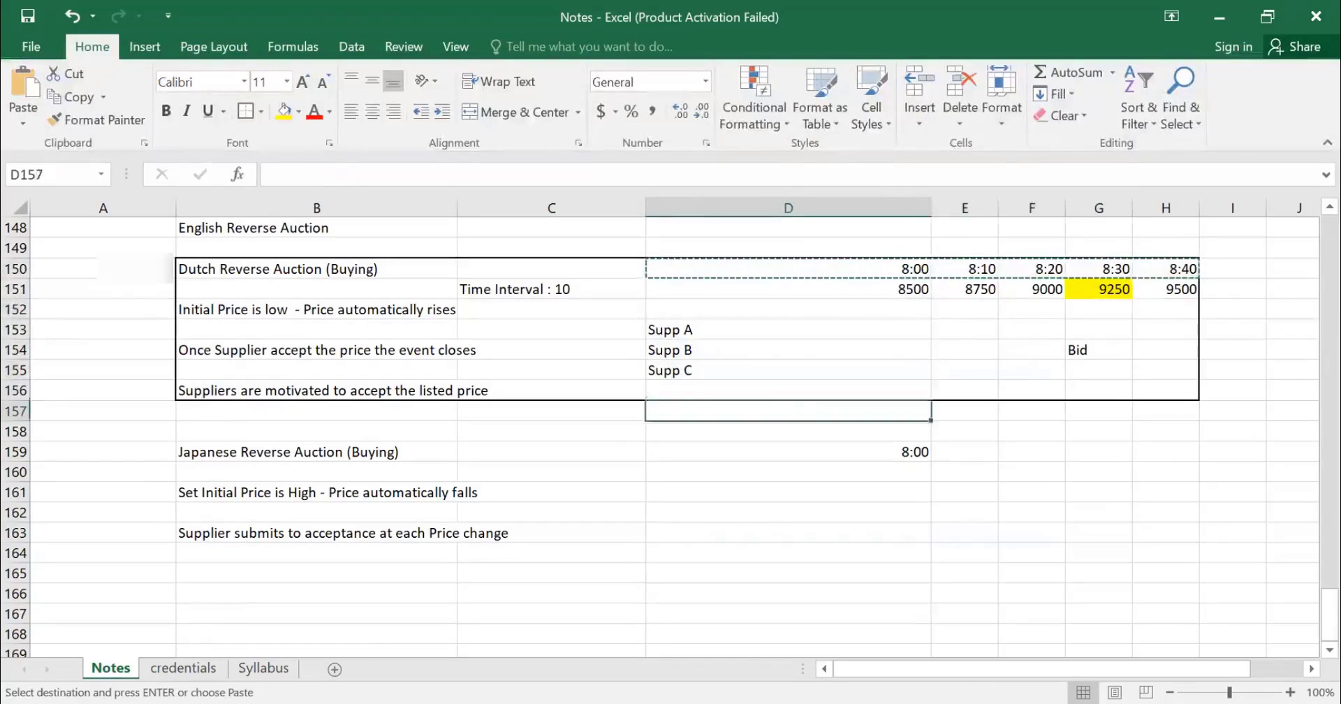
key("shift+Right")
key("shift+Right")
key("shift+Right")
key("shift+Right")
key("ctrl+v")
key("Escape")
Enter the falling prices 10000, 9900, 9800, 9700, 9600 and 9500 in D160:I160, beneath the Japanese auction times
key("Down")
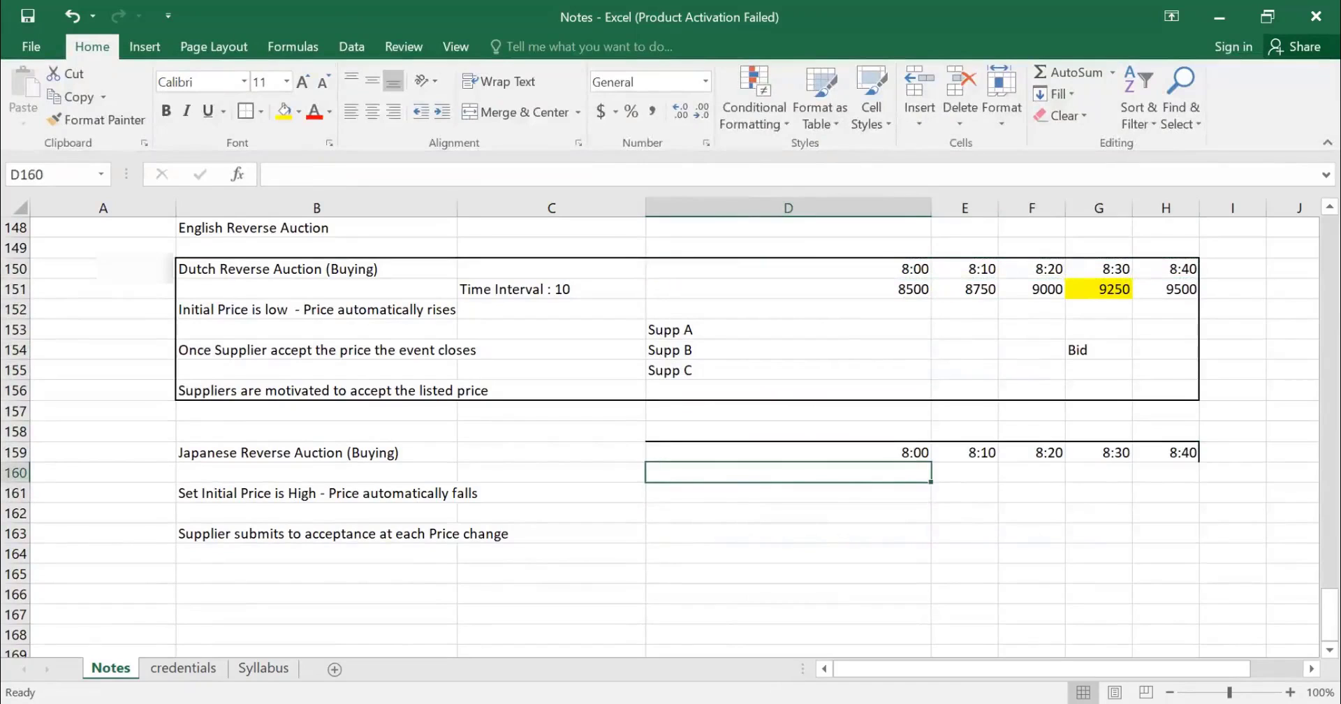
type("10000")
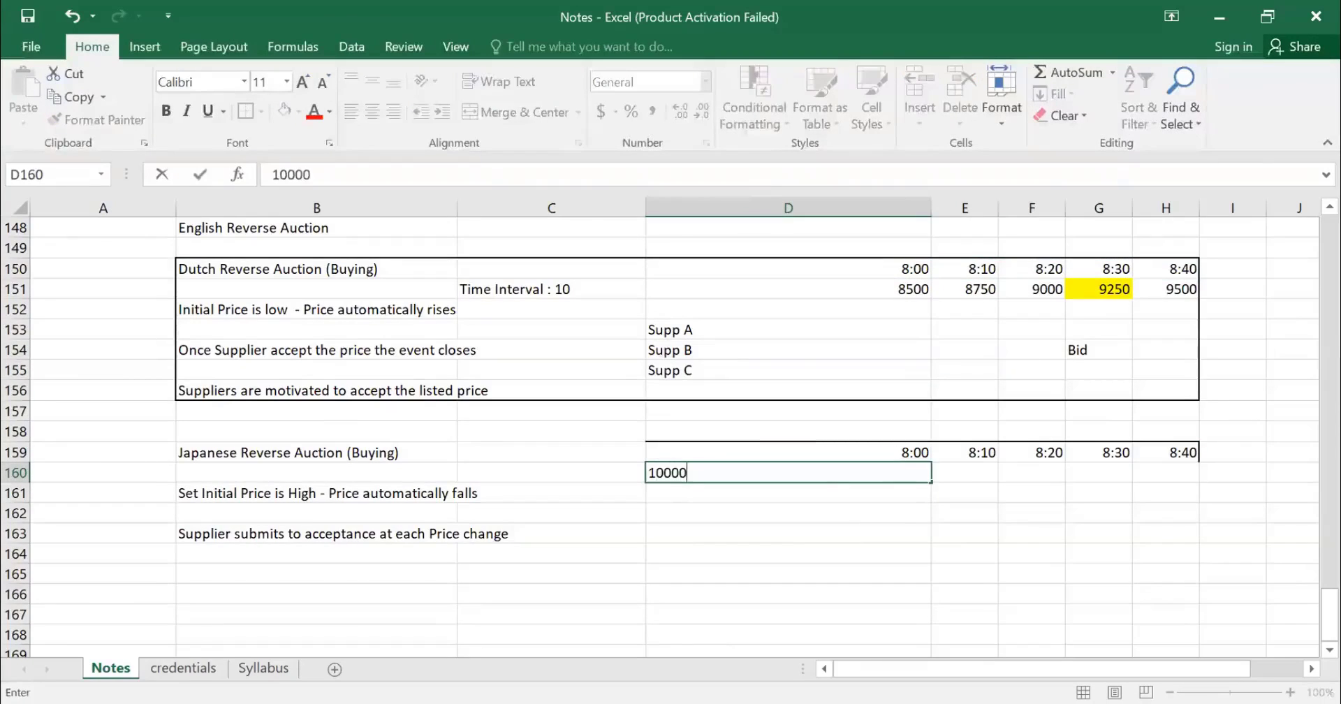
key("Tab")
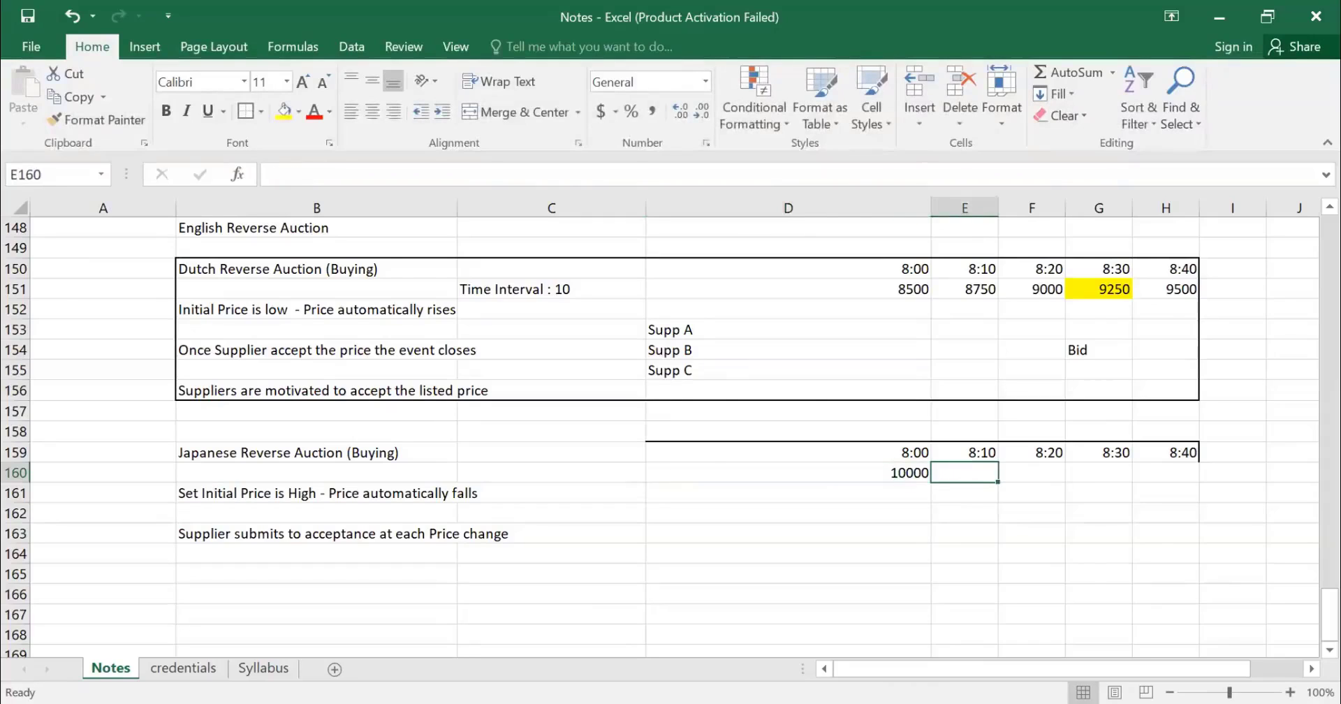
type("9")
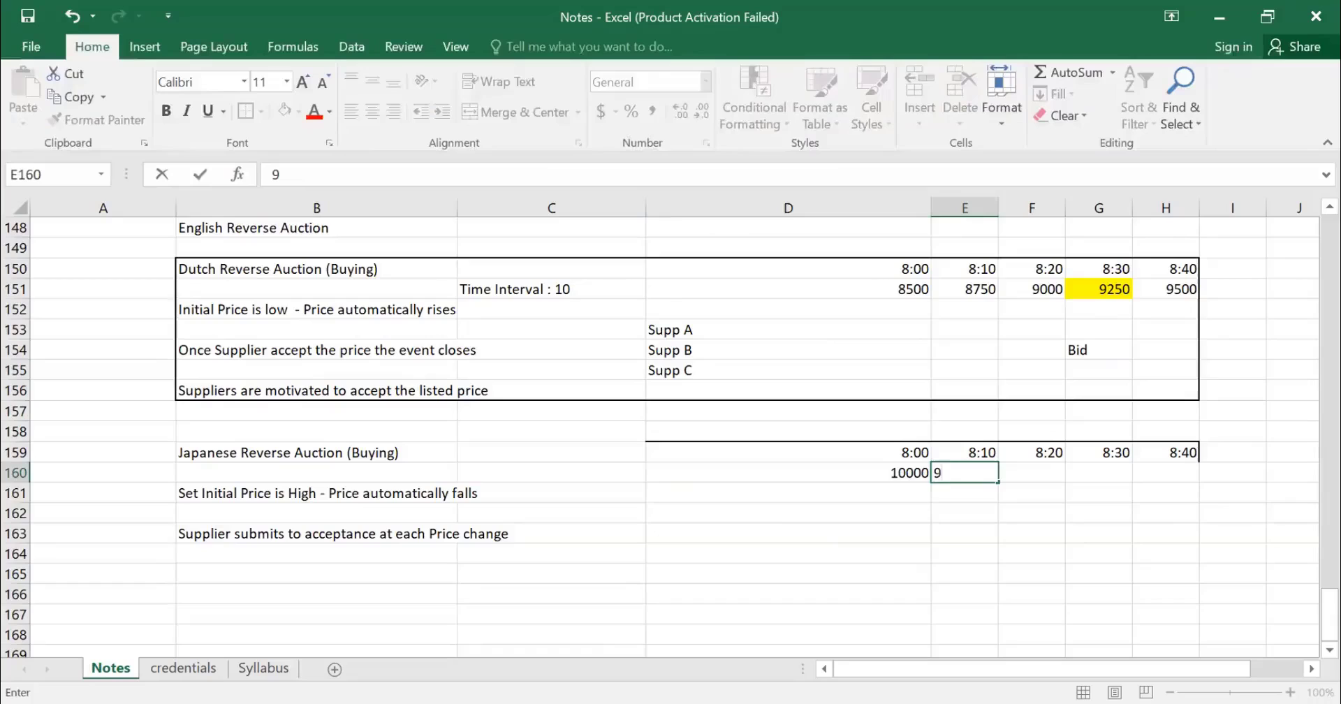
type("98")
type("00")
key("Tab")
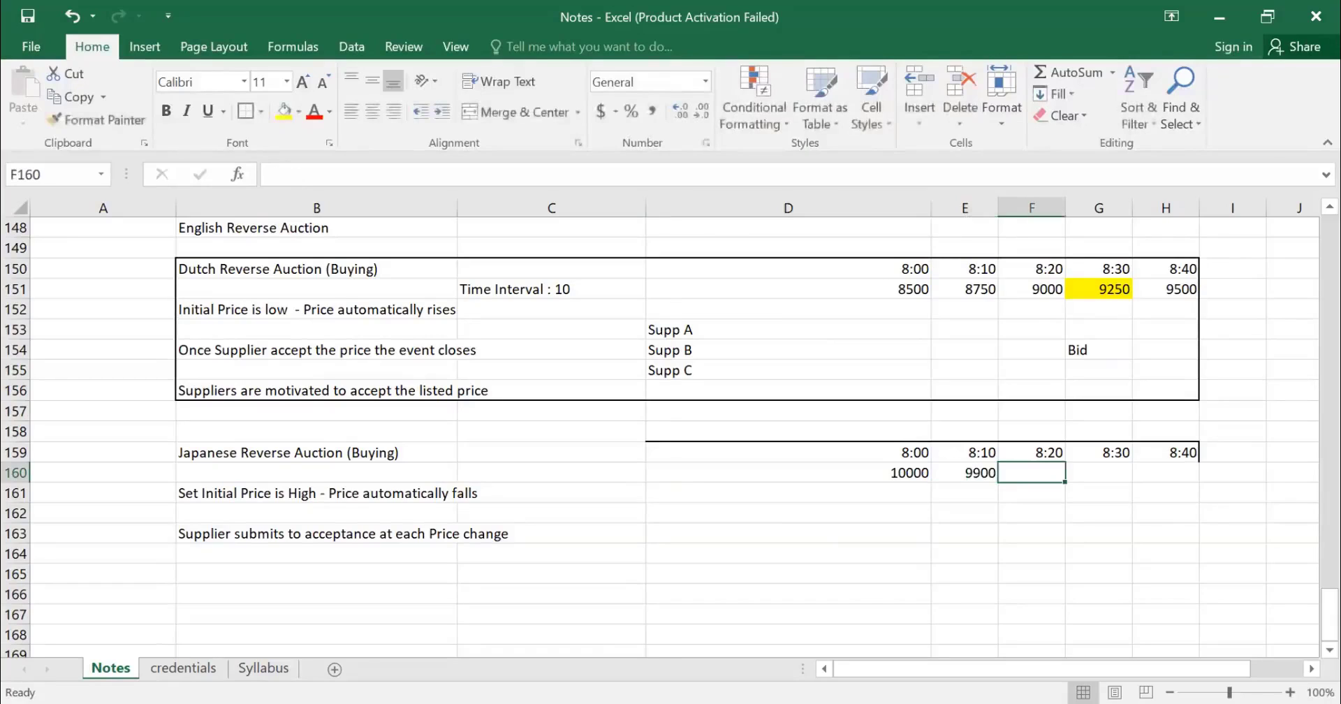
type("9800")
key("Tab")
type("9700")
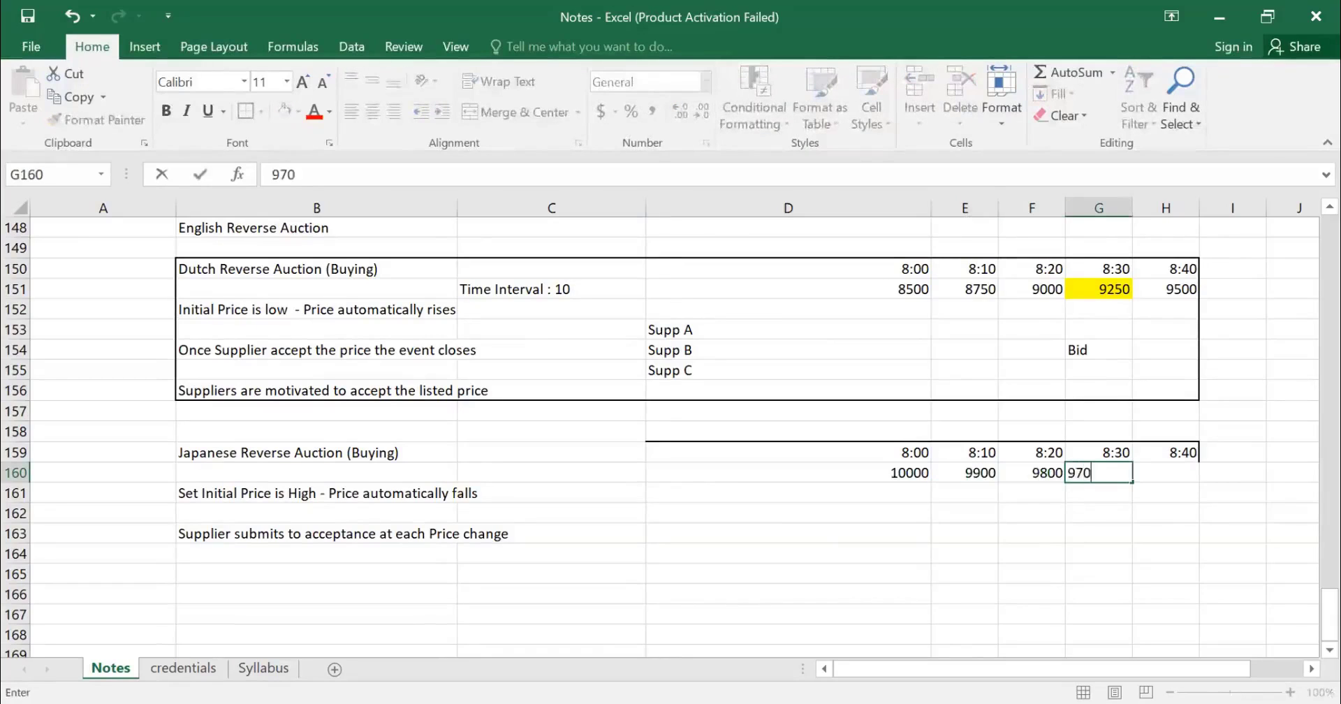
key("Tab")
type("9600")
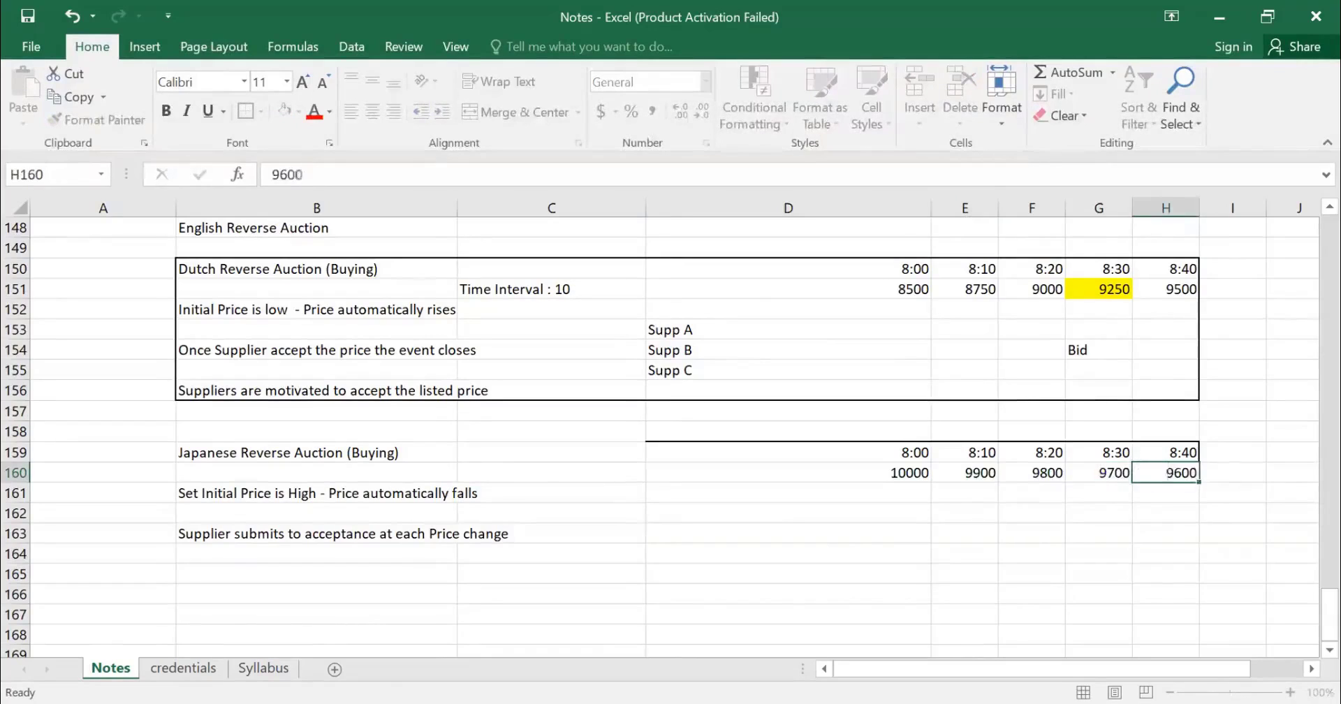
key("Tab")
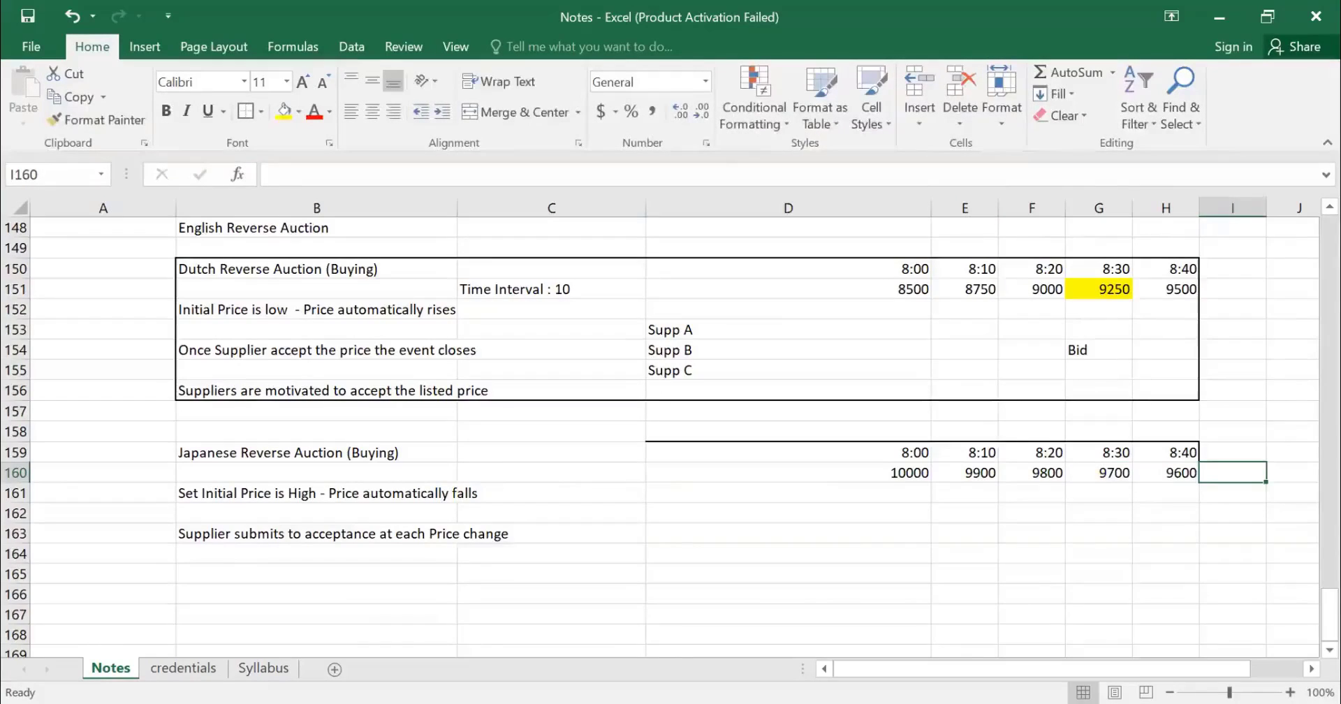
type("9500")
key("Up")
Enter "Time Interval: 10 minutes" in C159, beside the Japanese Reverse Auction heading
key("Left")
key("Left")
key("Left")
key("Left")
key("Left")
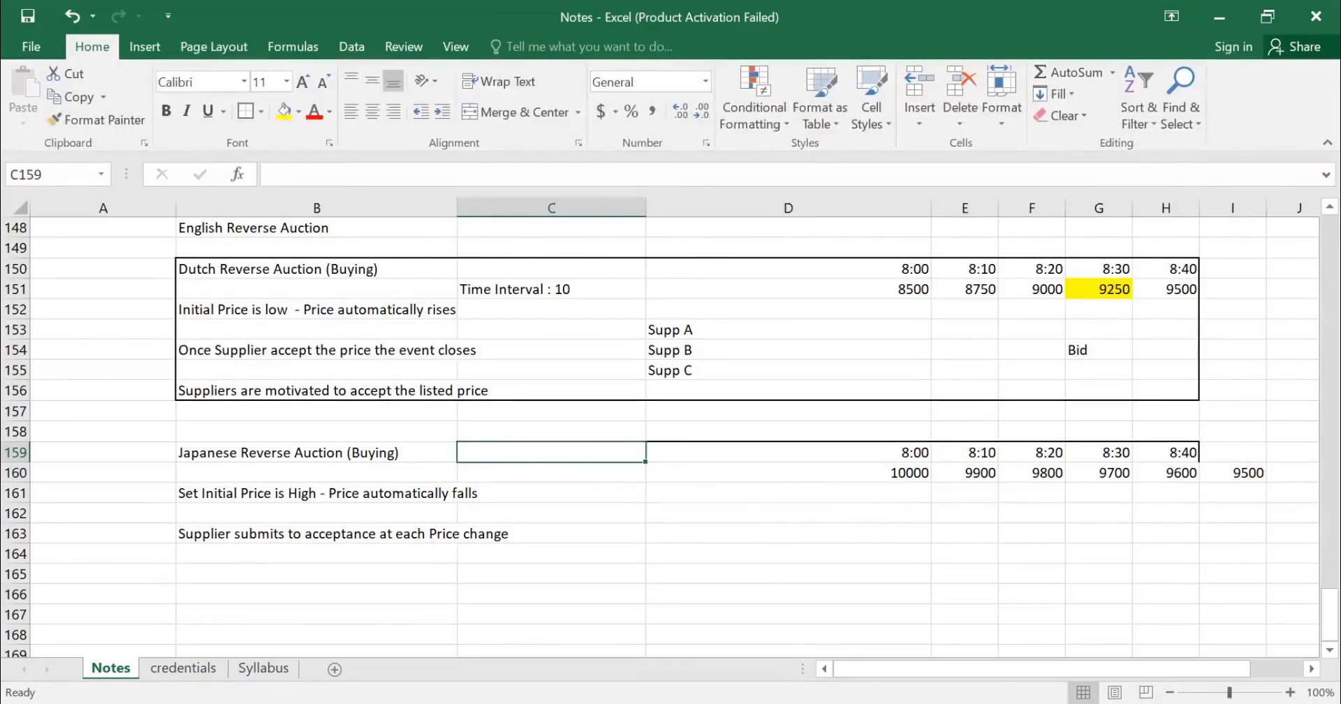
key("Down")
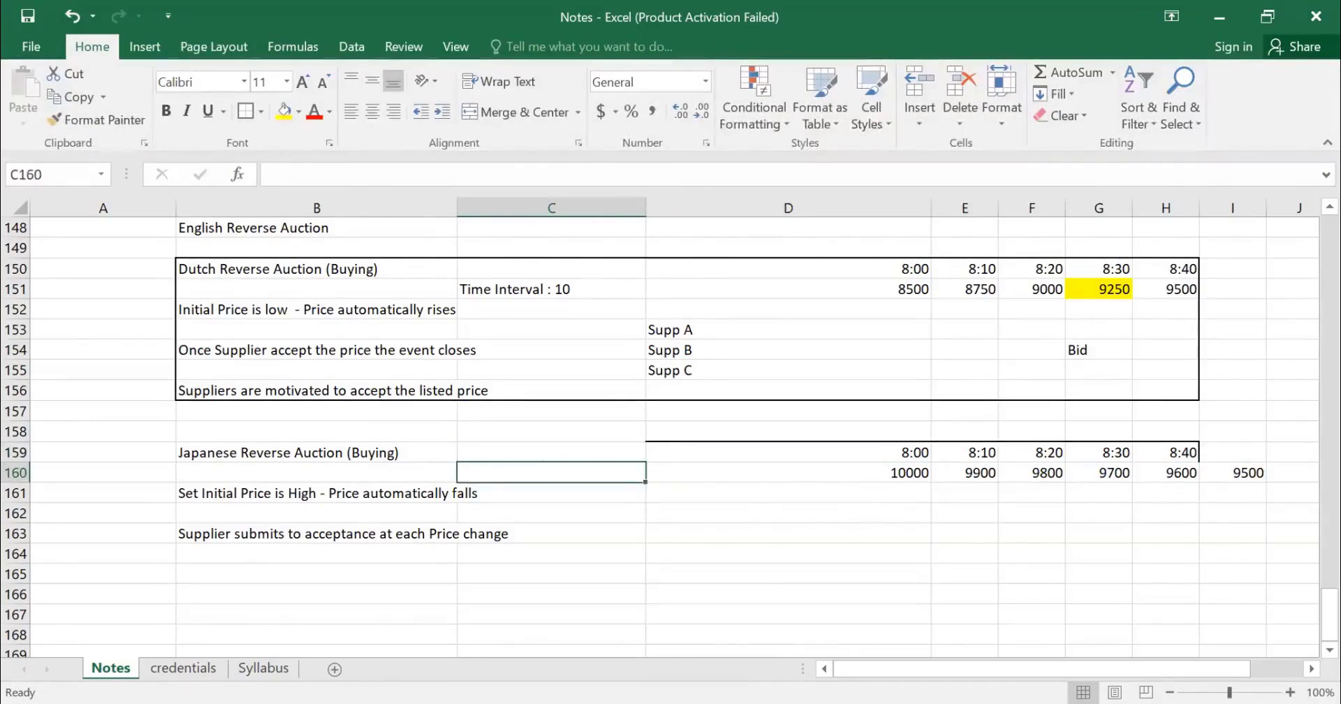
key("Up")
key("Right")
key("Left")
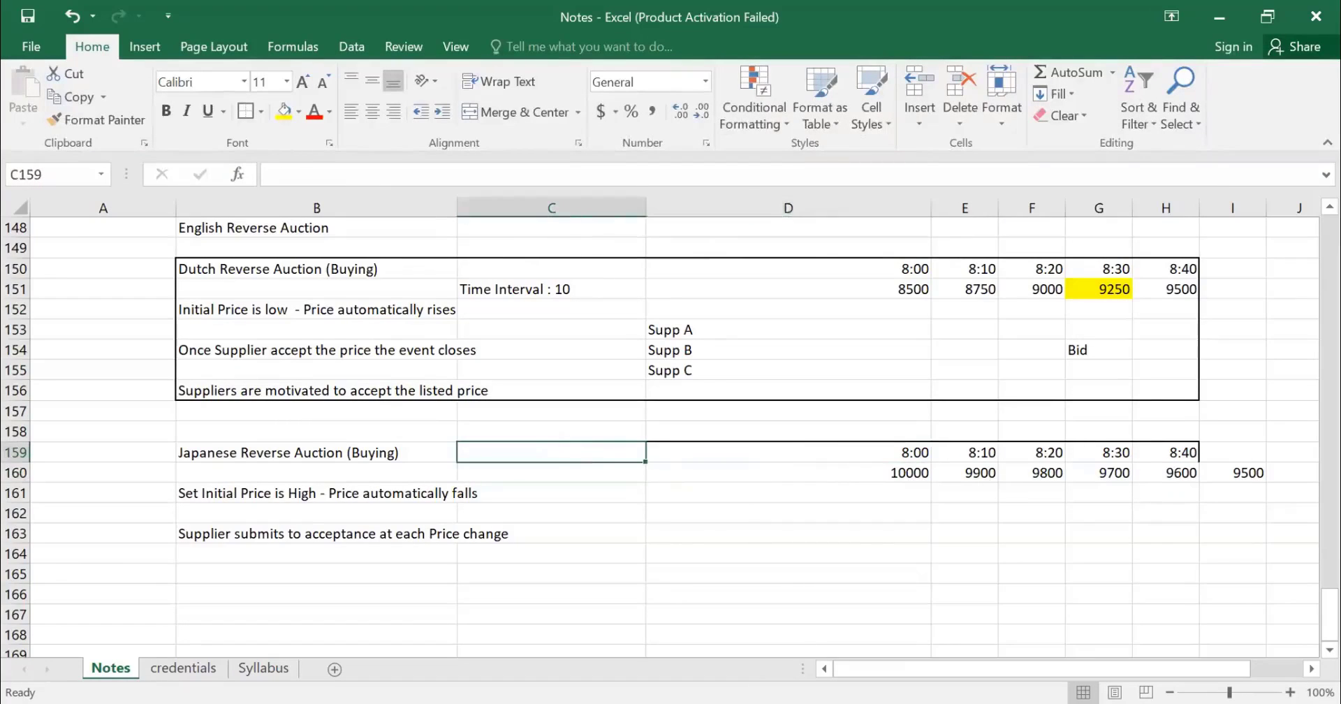
type("Time")
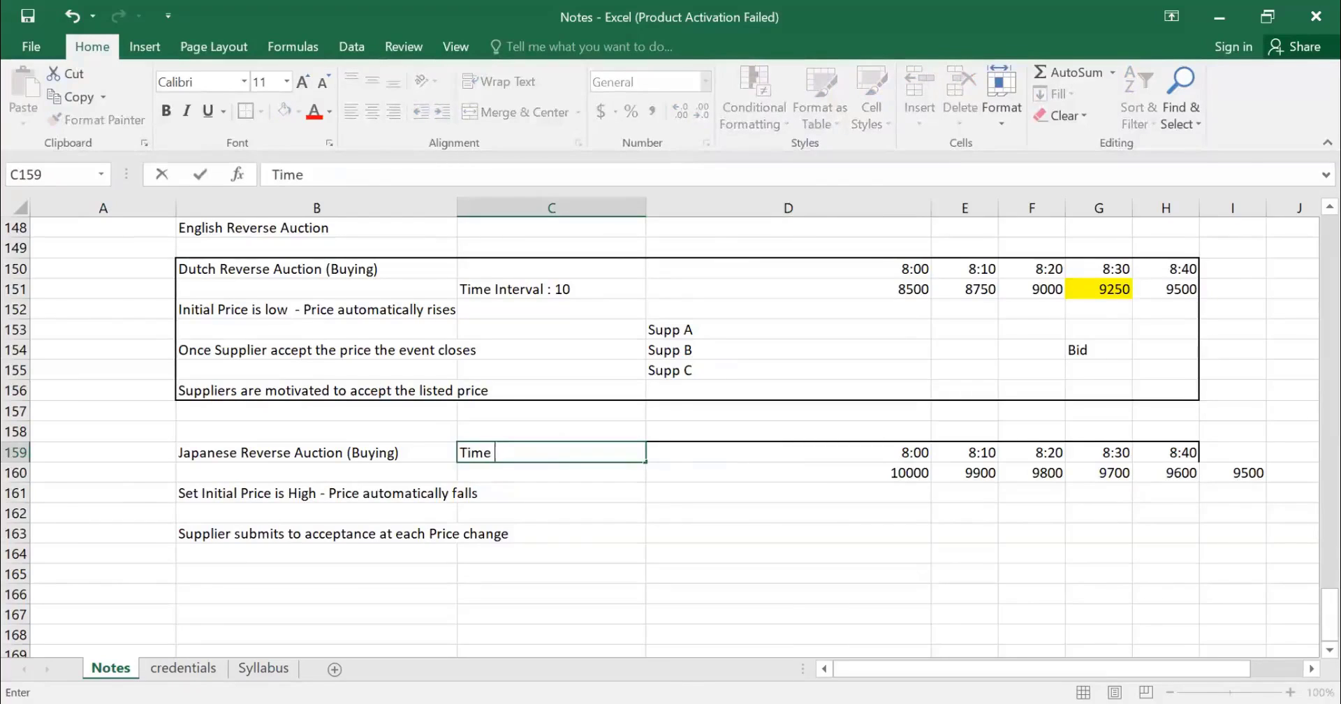
type("rInterval")
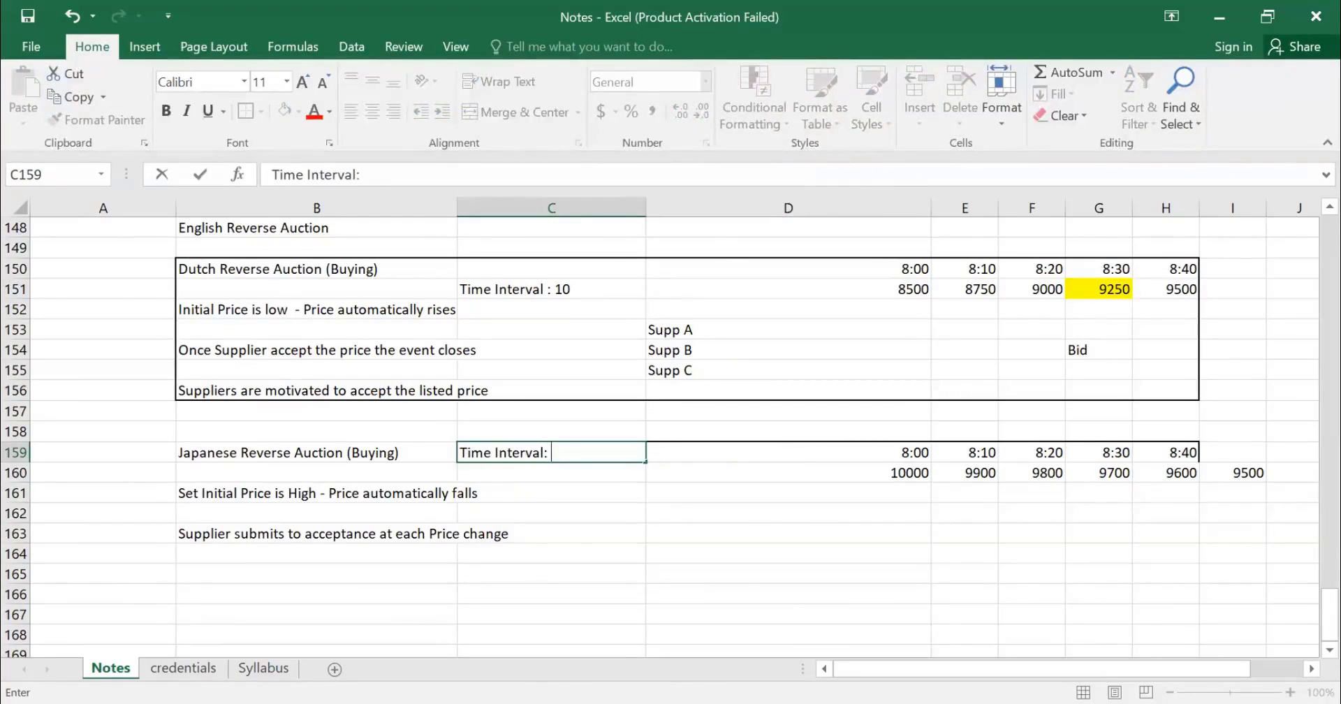
type(": 10 minutes")
key("ctrl+Return")
Enter "Bid Amount : 100" in C160, beneath the Japanese auction's time interval
left_click(551, 472)
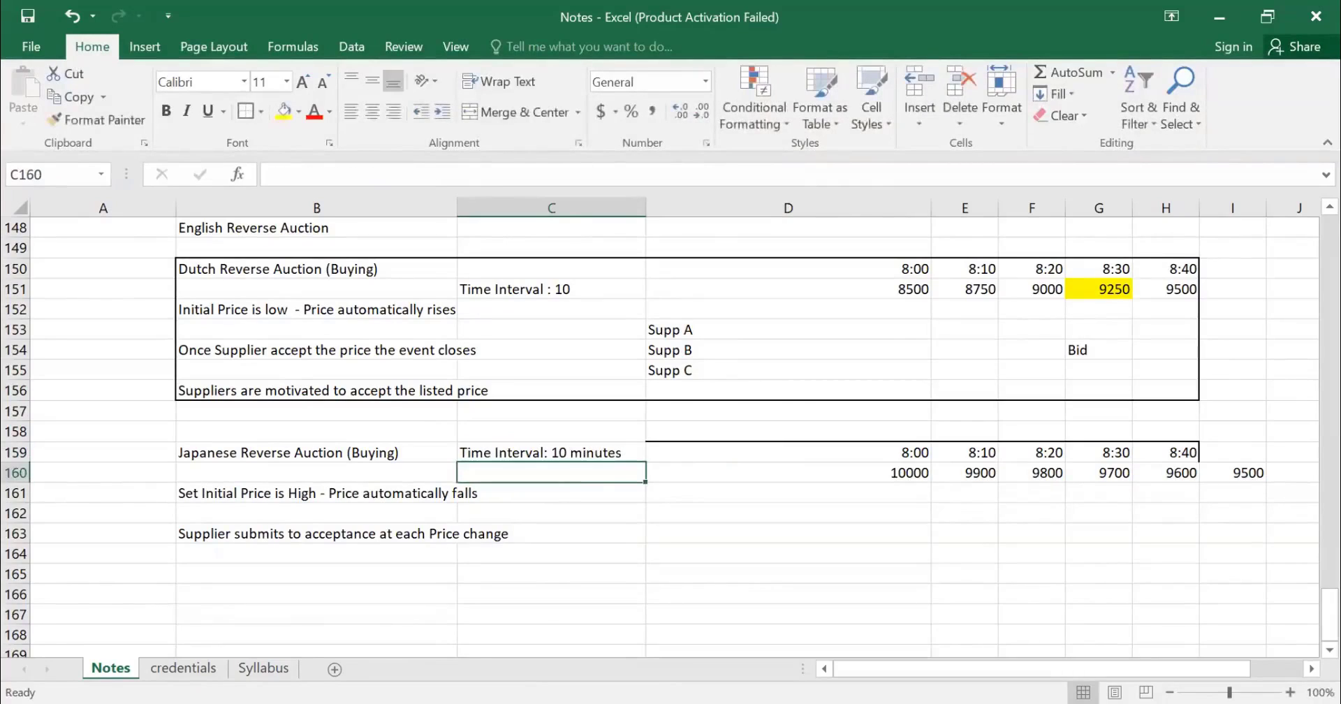
type("Bid Amount")
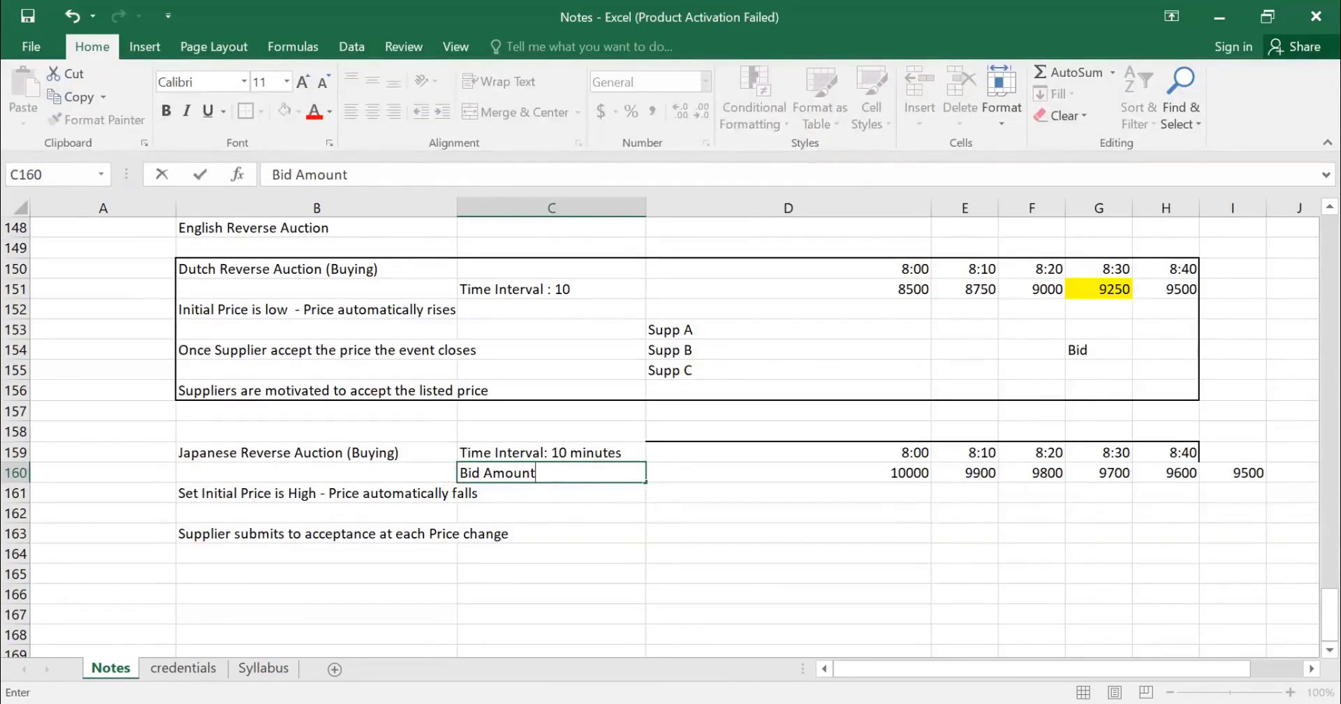
type(": 100")
key("Return")
Examine the falling prices across row 160 against the bid amount and times of the Japanese auction example
key("Up")
key("Up")
key("Up")
key("Right")
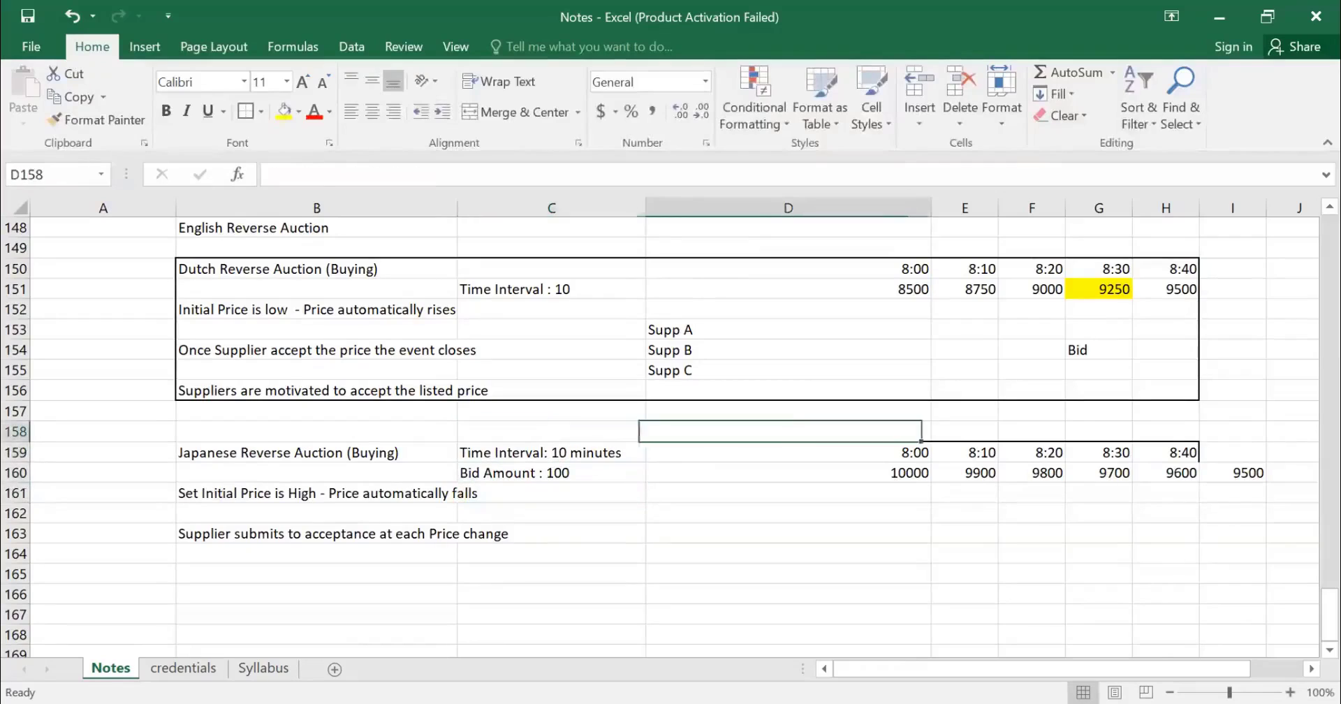
key("Down")
key("Down")
key("Right")
key("Right")
key("Right")
key("Right")
key("Right")
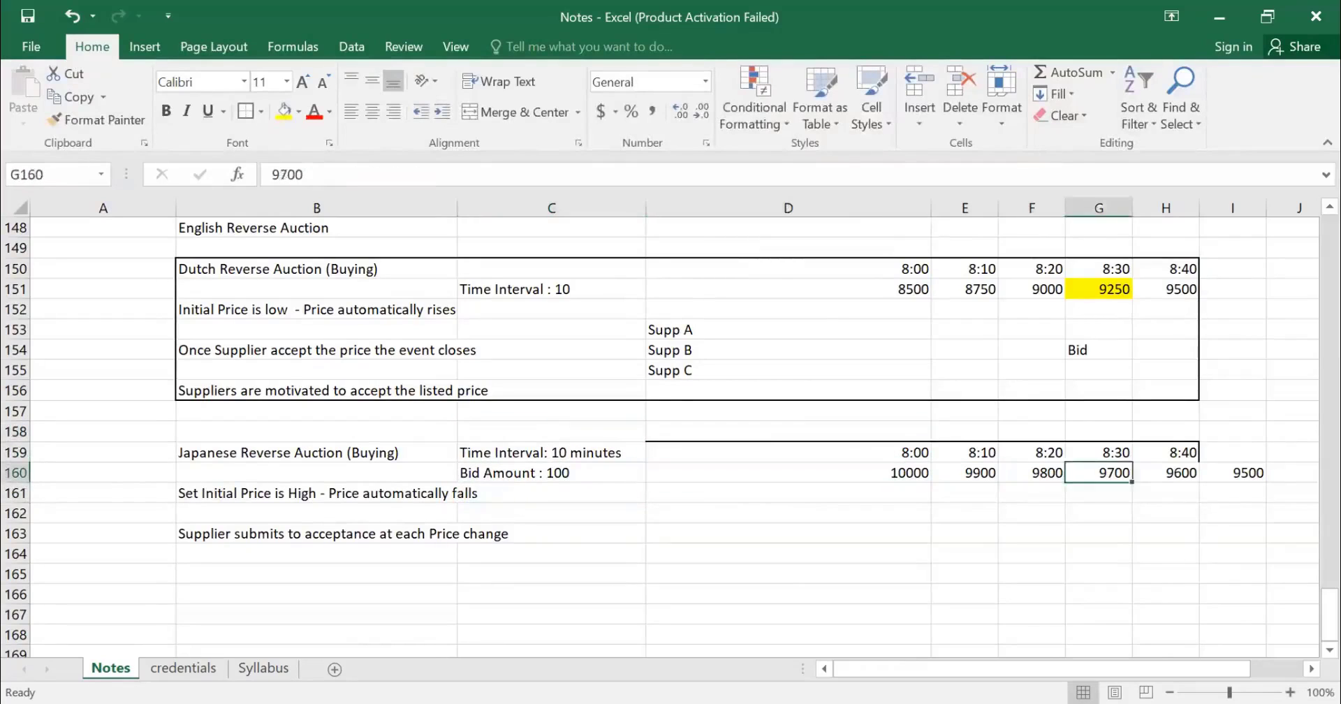
key("Left")
key("Left")
key("Right")
key("Right")
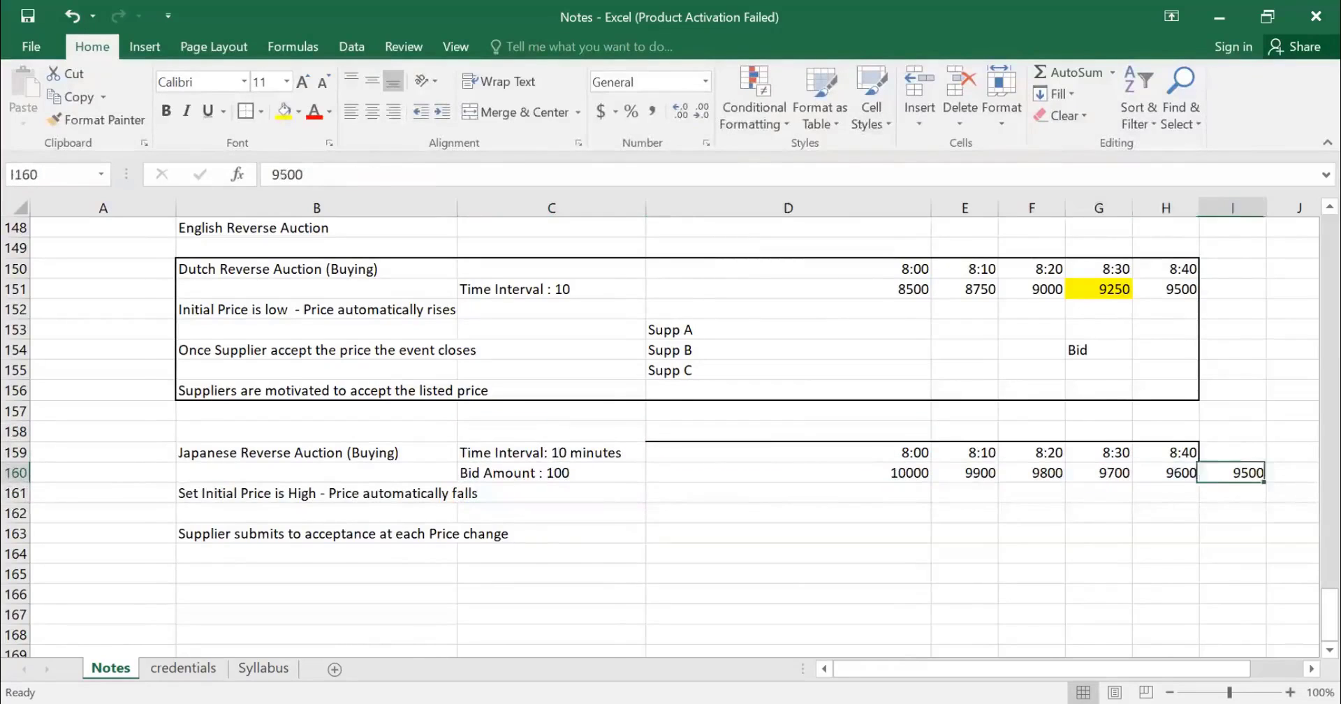
key("Right")
key("Left")
key("Left")
key("Left")
key("Left")
key("Left")
key("Left")
key("Left")
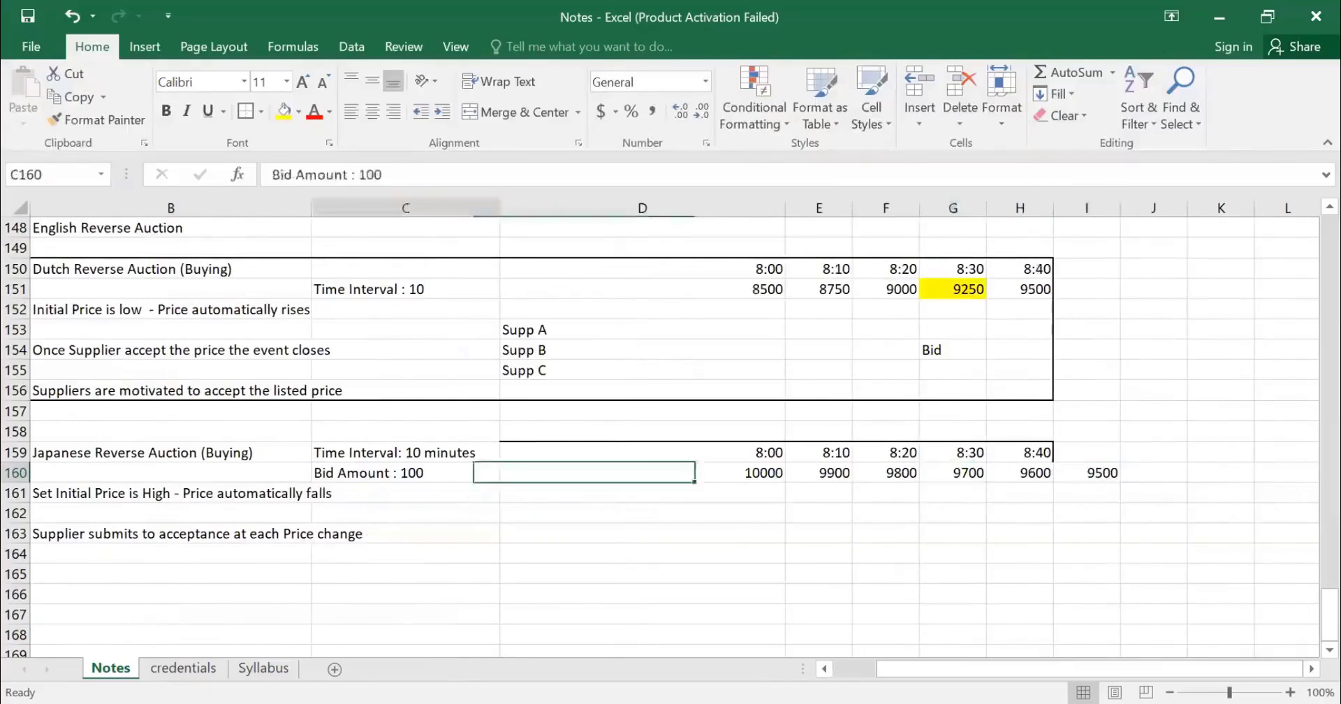
key("Left")
key("Left")
key("Right")
key("Right")
key("Right")
key("Right")
key("Right")
key("Left")
key("Left")
Enter "Supp A" in D161 and fill it down into D162
key("Down")
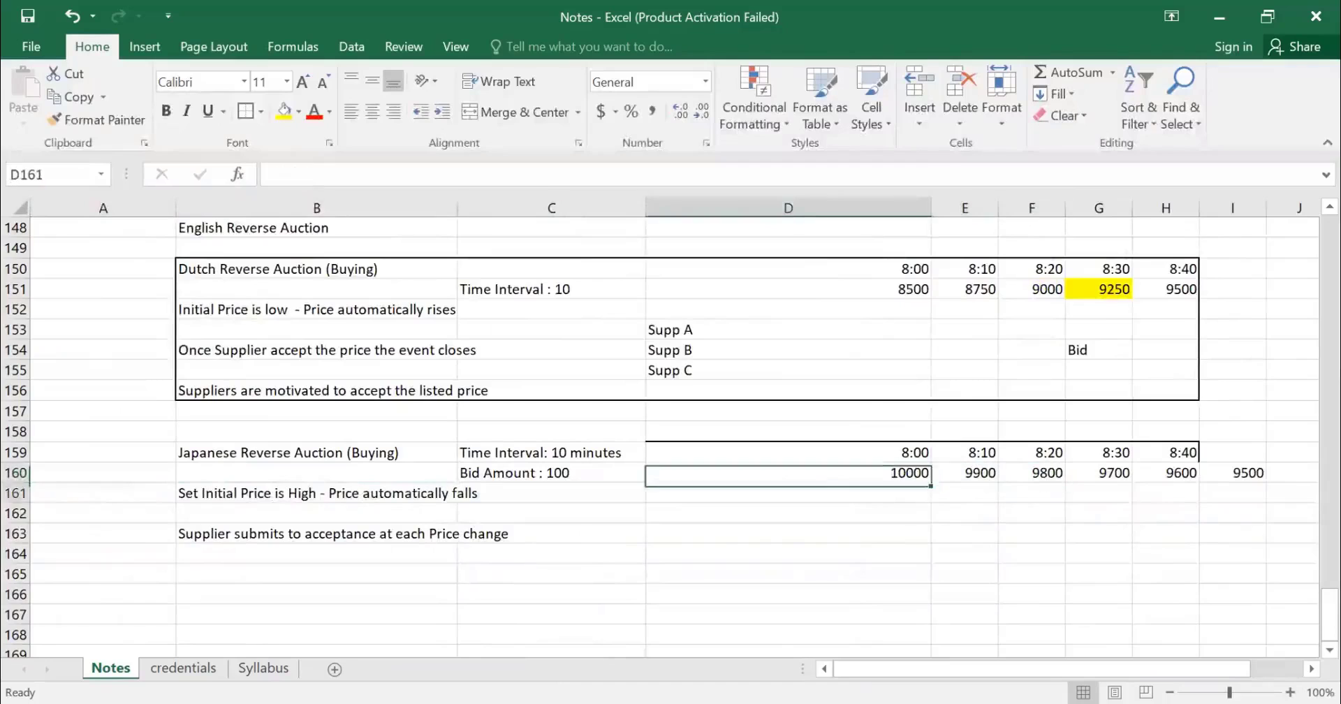
type("Sup")
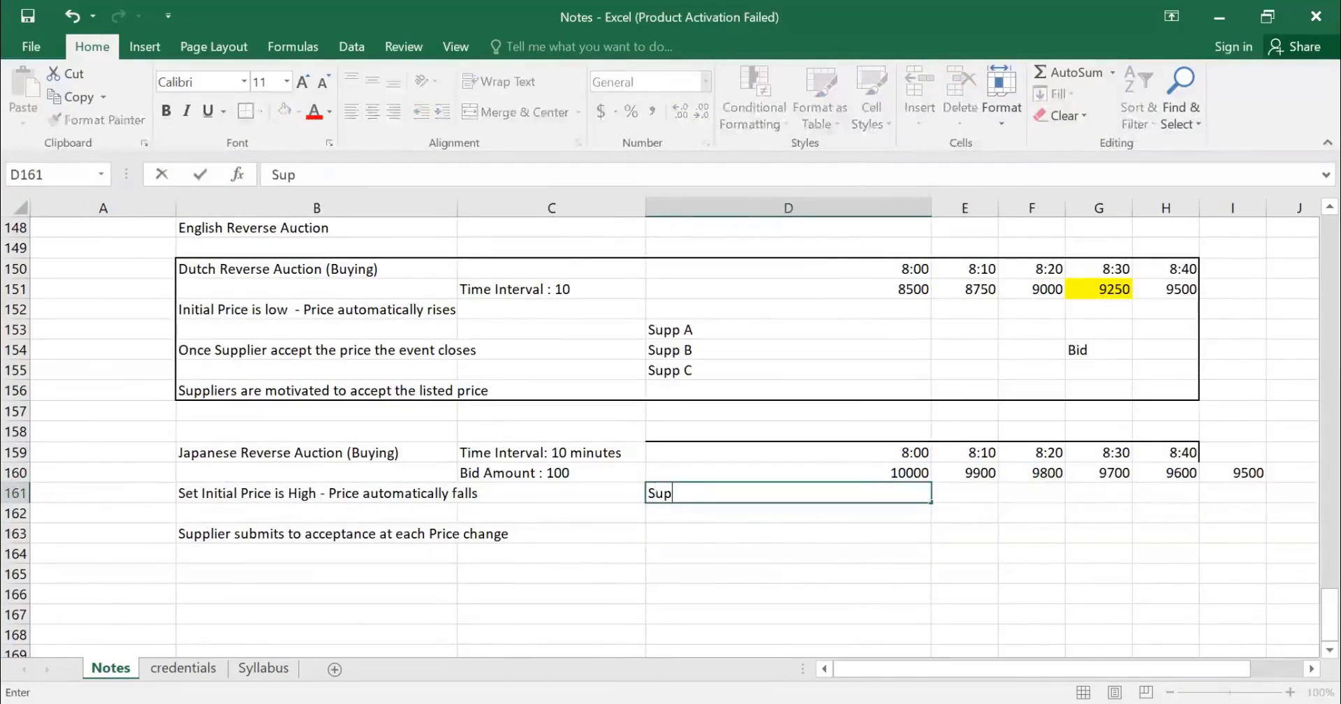
type("p a")
key("BackSpace")
type("A")
key("Return")
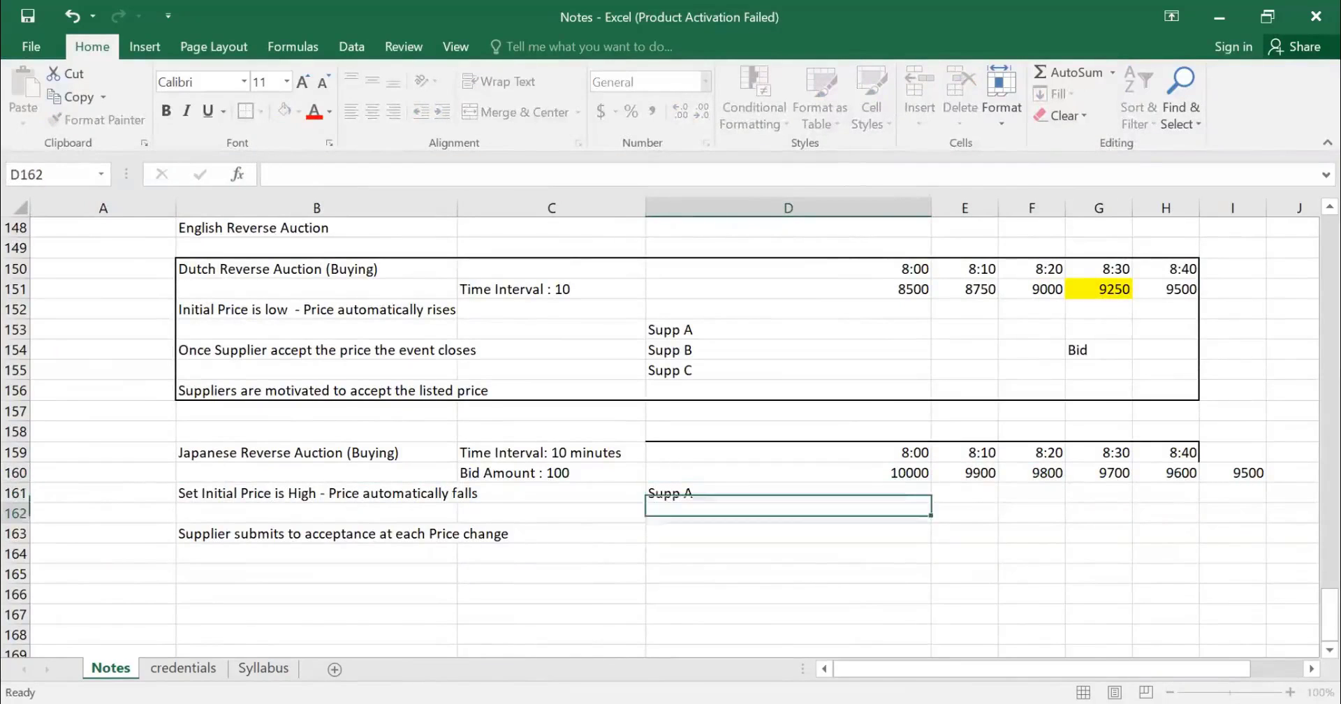
key("ctrl+d")
Copy the supplier labels Supp A, Supp B and Supp C from D153:D155 into D161:D163 for the Japanese auction
key("Up")
key("Up")
key("Up")
key("Up")
key("Up")
key("Up")
key("Up")
key("Up")
key("Up")
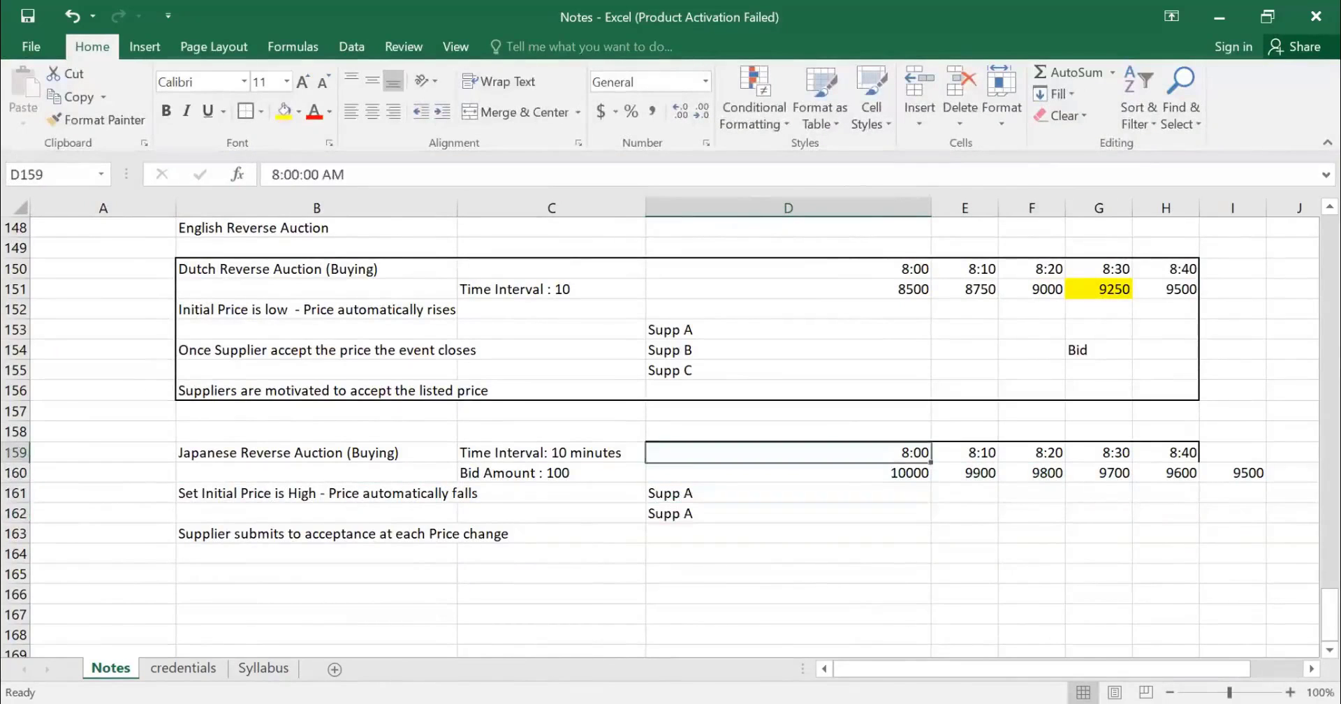
key("shift+Down")
key("shift+Down")
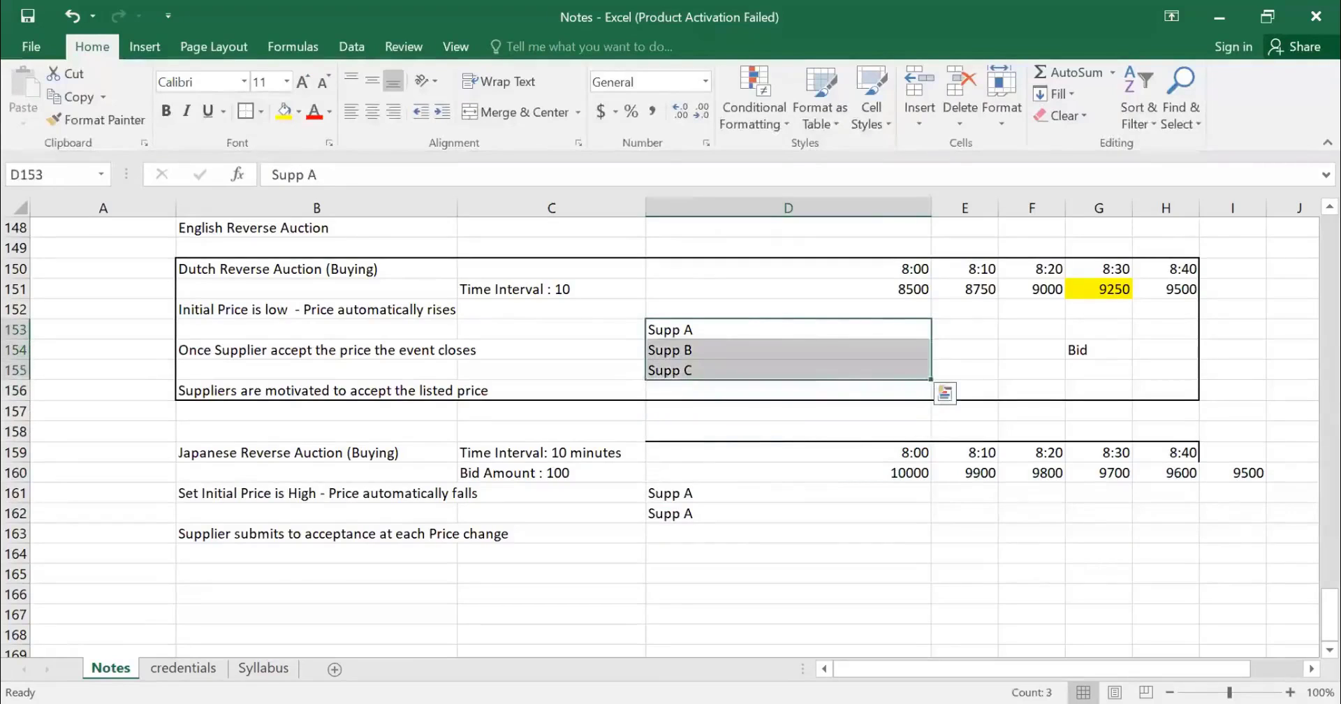
key("ctrl+c")
key("Down")
key("Down")
key("Down")
key("Down")
key("Down")
key("Down")
key("Down")
key("Down")
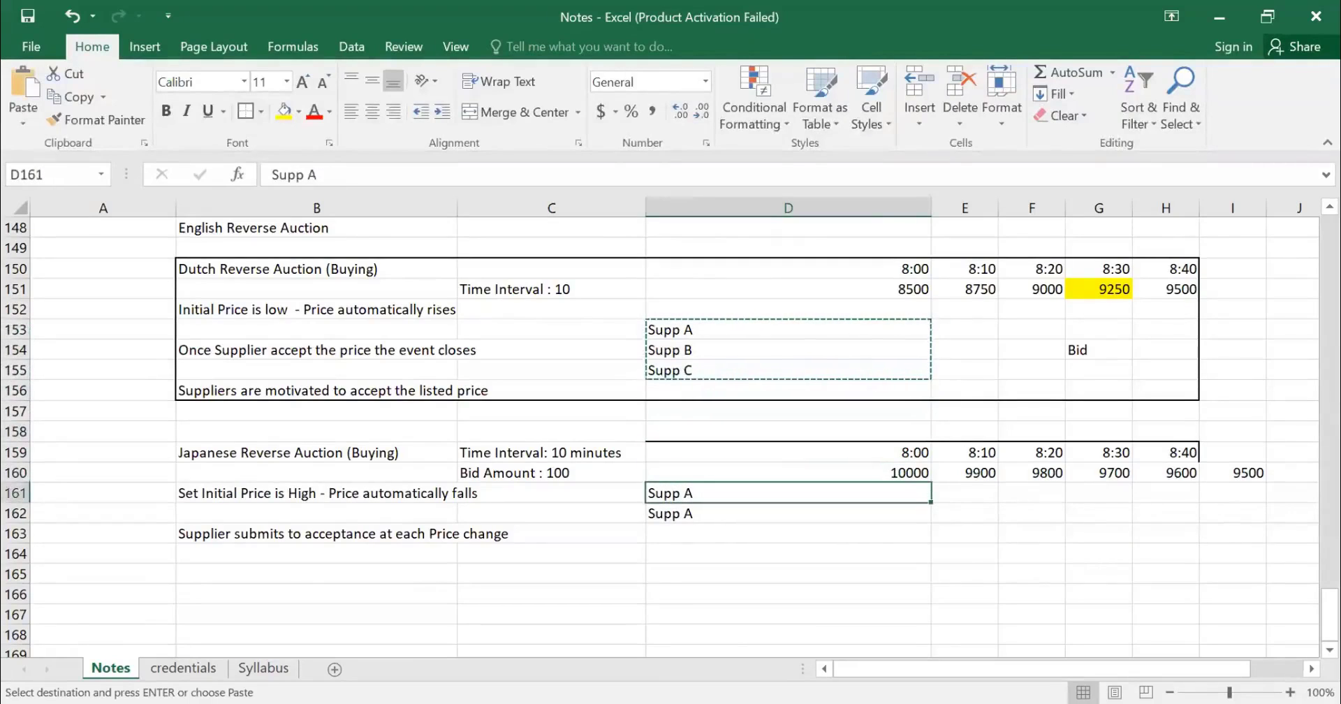
key("ctrl+v")
key("Escape")
Examine the Dutch auction example, comparing the supplier rows with the highlighted 8:30 price and the bid in column G
key("Up")
key("Up")
key("Up")
key("Up")
key("Up")
key("Up")
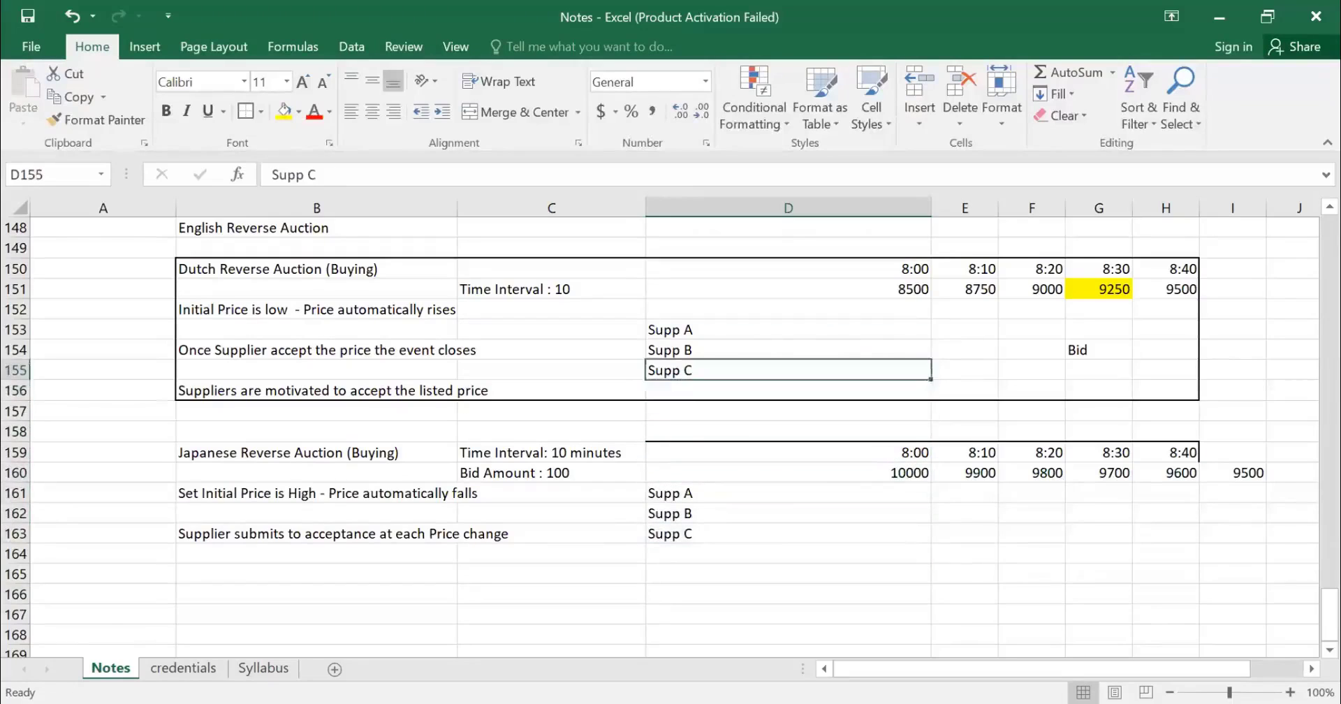
key("Up")
key("Up")
key("Right")
key("Left")
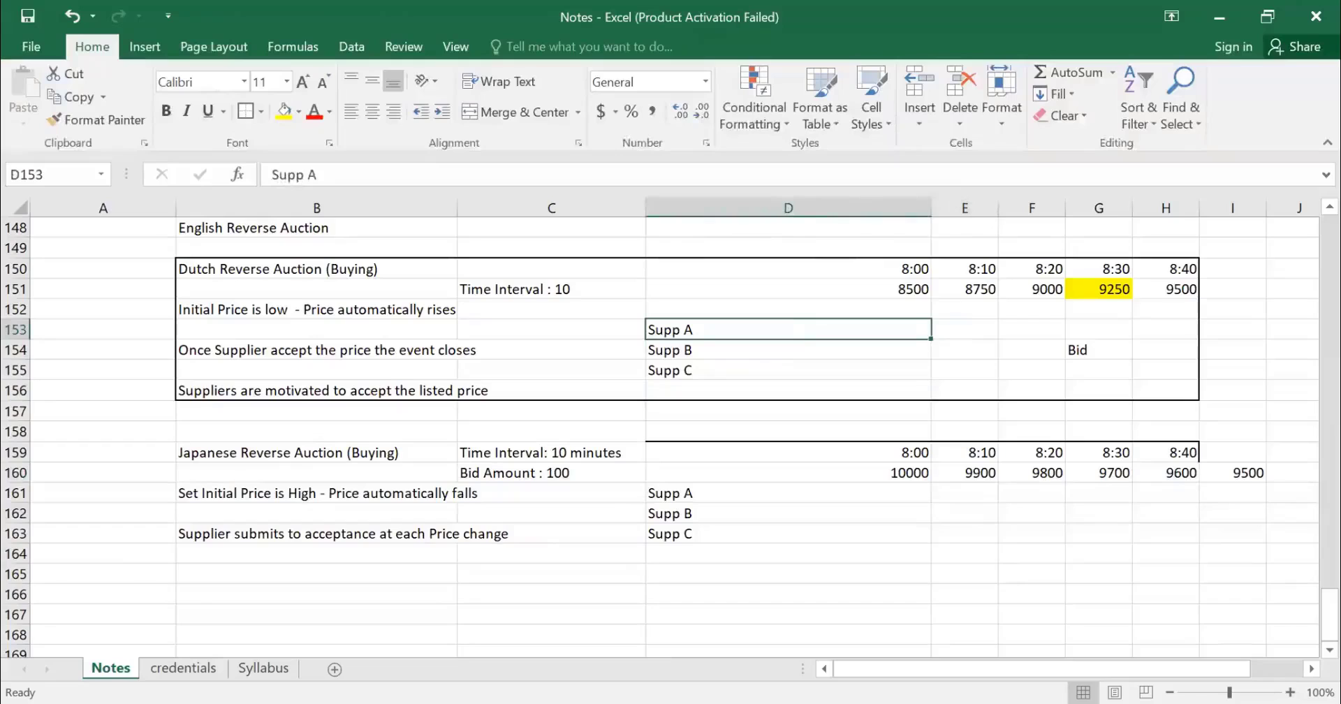
key("Right")
key("Right")
key("Right")
key("Down")
key("Up")
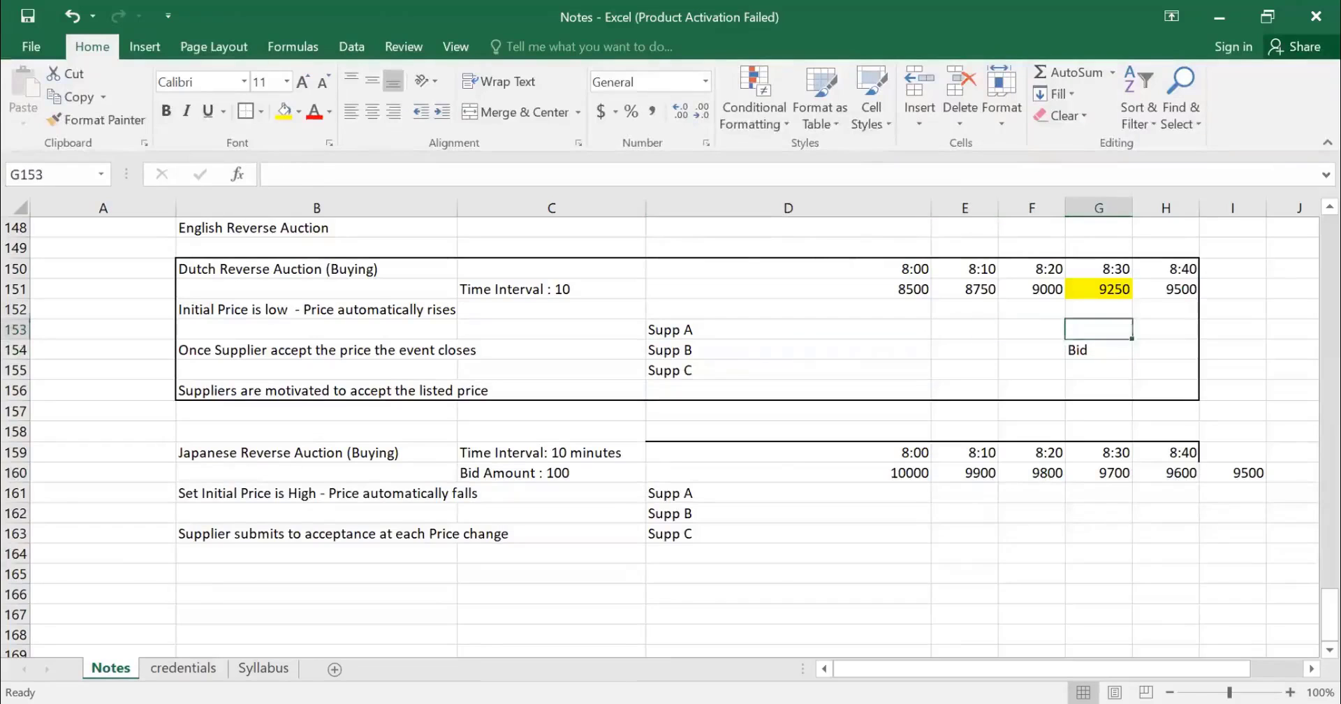
key("Up")
key("Up")
key("Up")
key("Down")
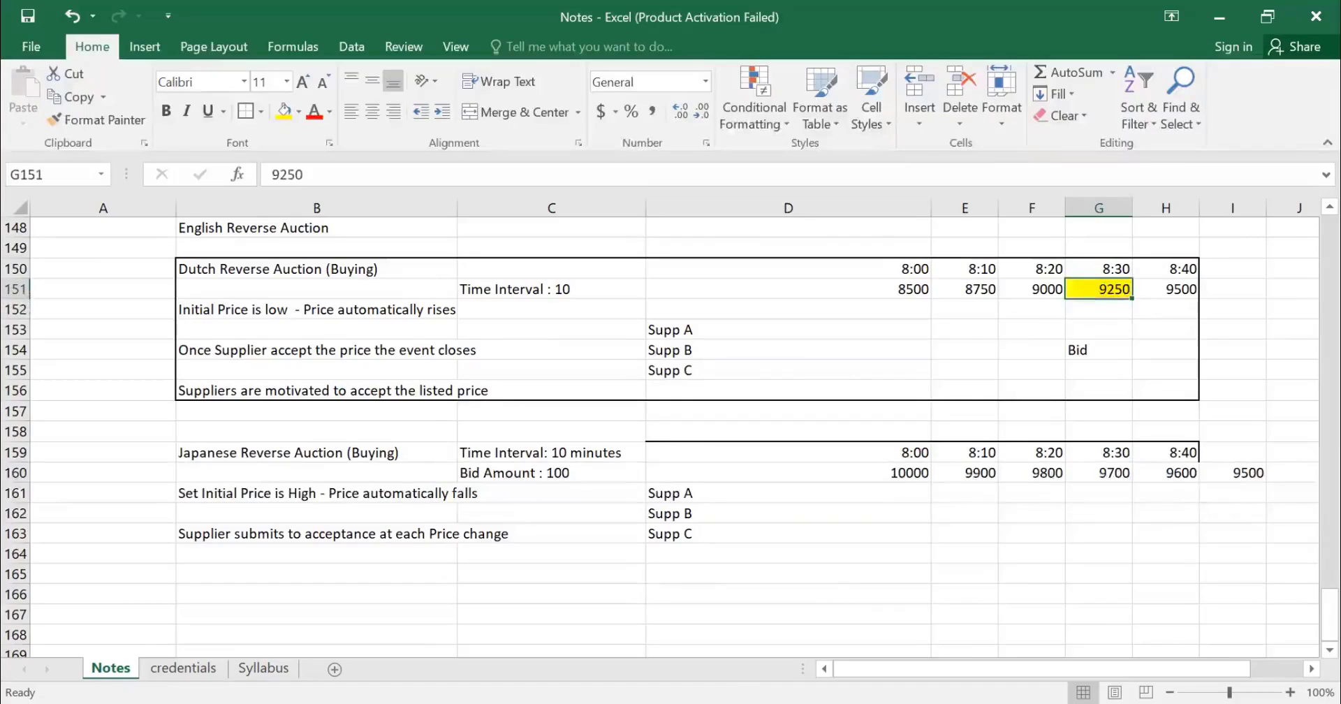
key("Up")
key("shift+Down")
key("shift+Down")
key("shift+Down")
key("shift+Down")
key("shift+Down")
key("shift+Down")
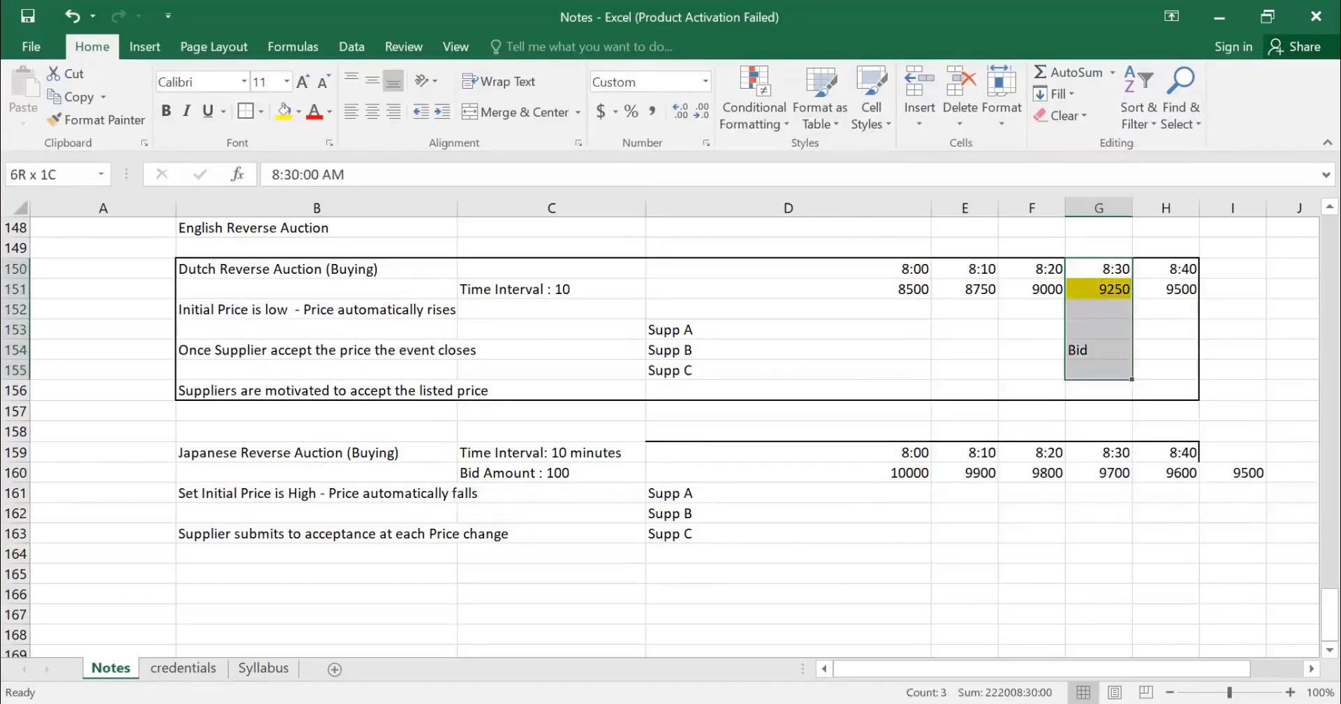
left_click_drag(1098, 389, 1099, 389)
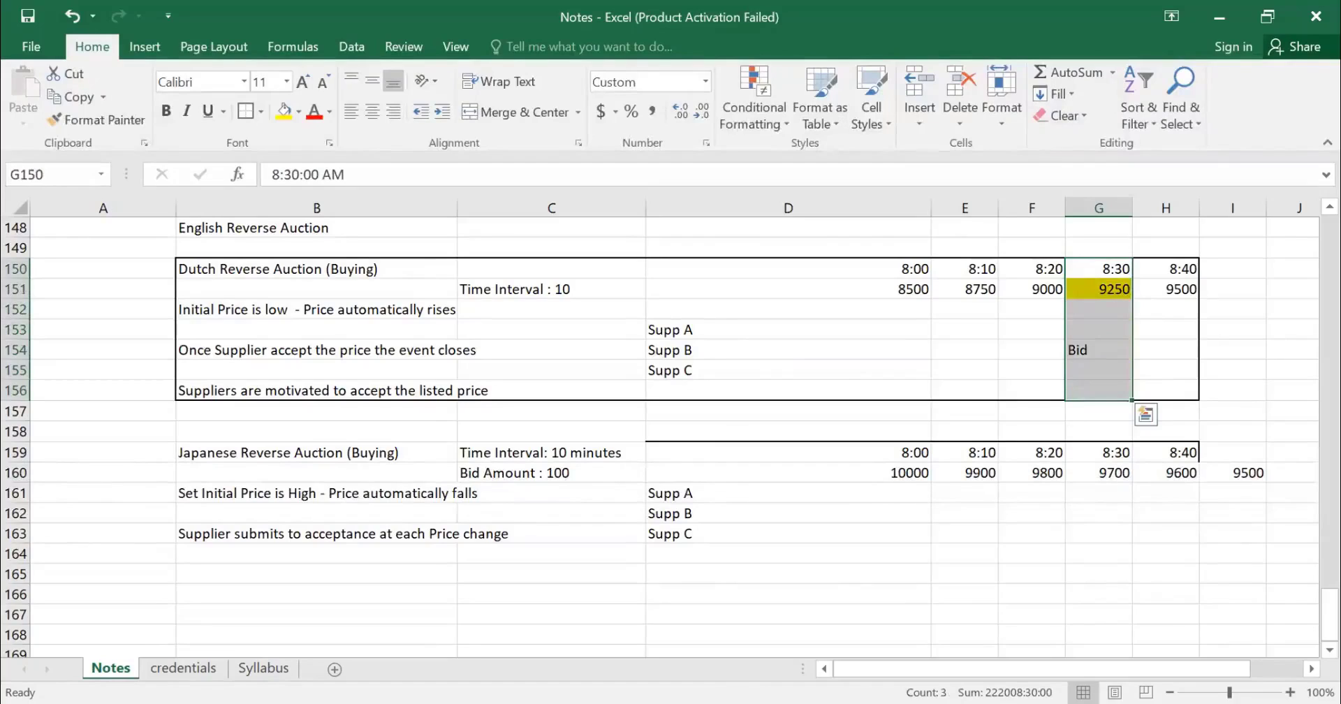
key("Left")
key("Left")
key("Left")
key("Left")
key("Left")
key("Left")
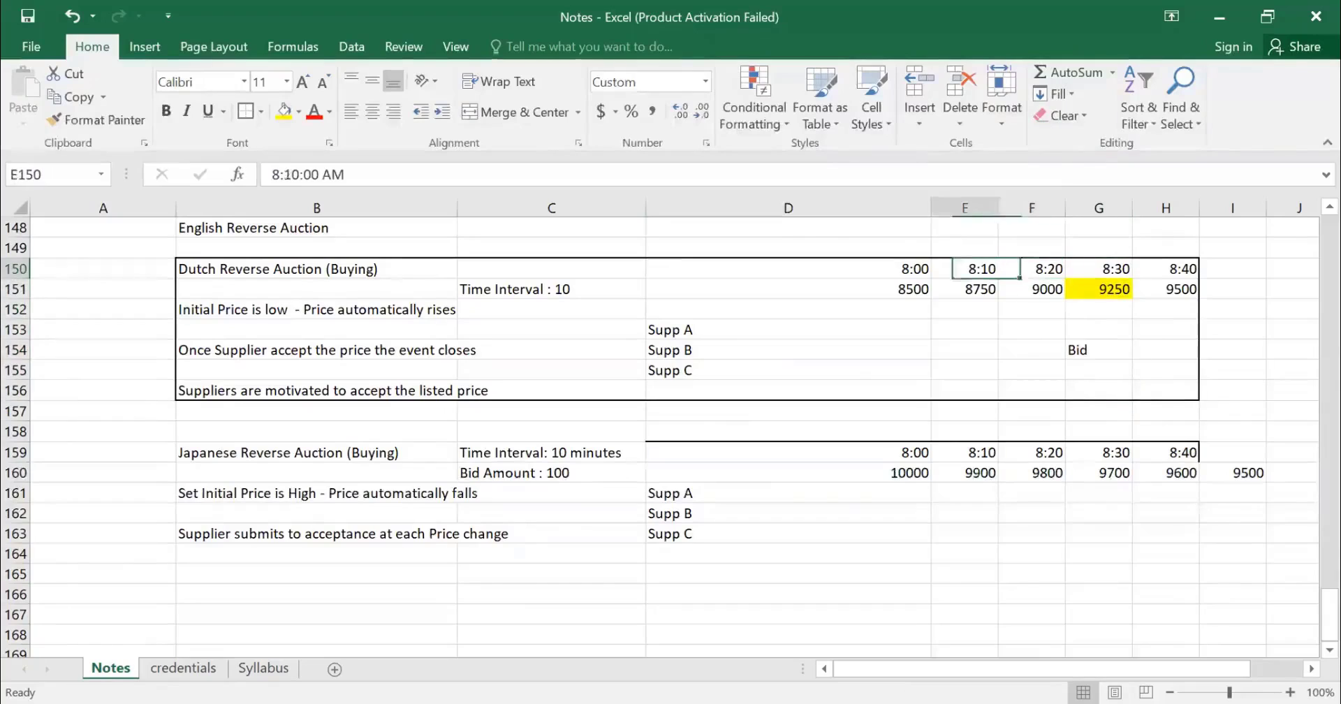
key("Down")
key("Down")
key("Down")
key("Down")
key("Right")
key("Right")
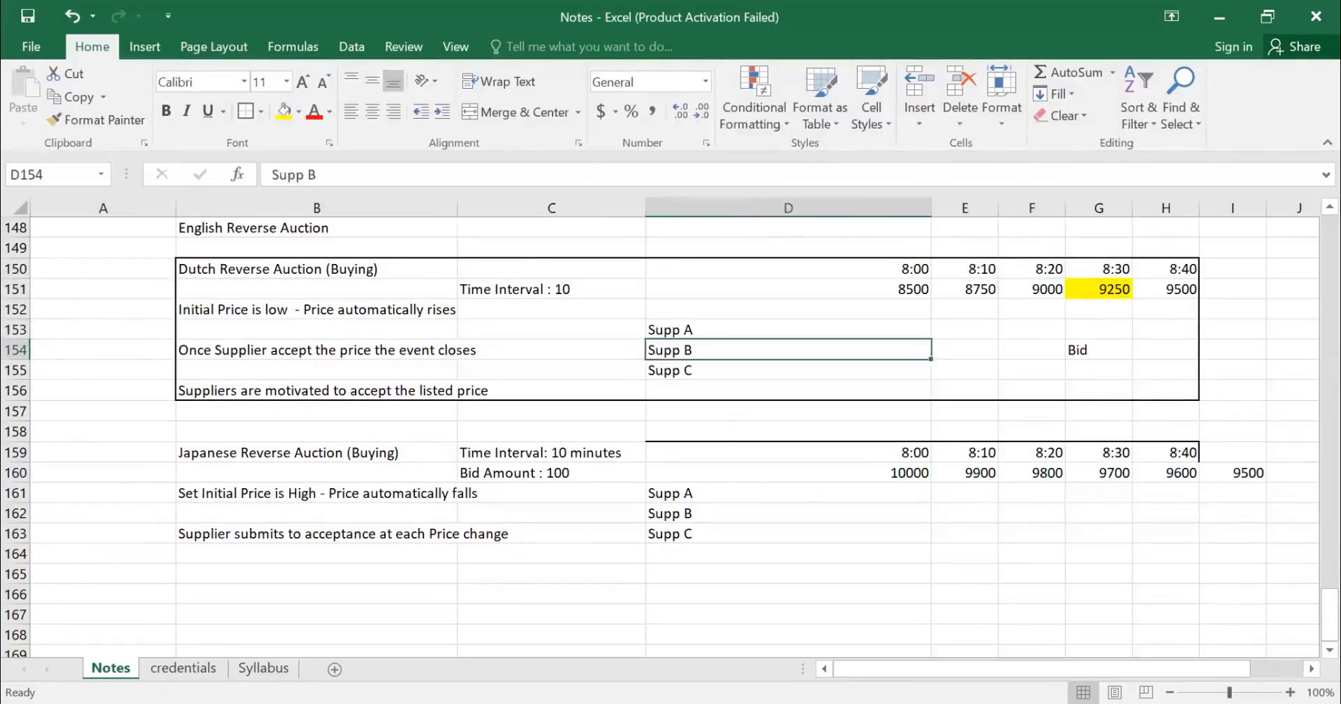
Examine the Japanese auction's starting price and supplier rows in D160:D164
key("Down")
key("Down")
key("Down")
key("Down")
key("Down")
key("Down")
key("Down")
key("Down")
key("Down")
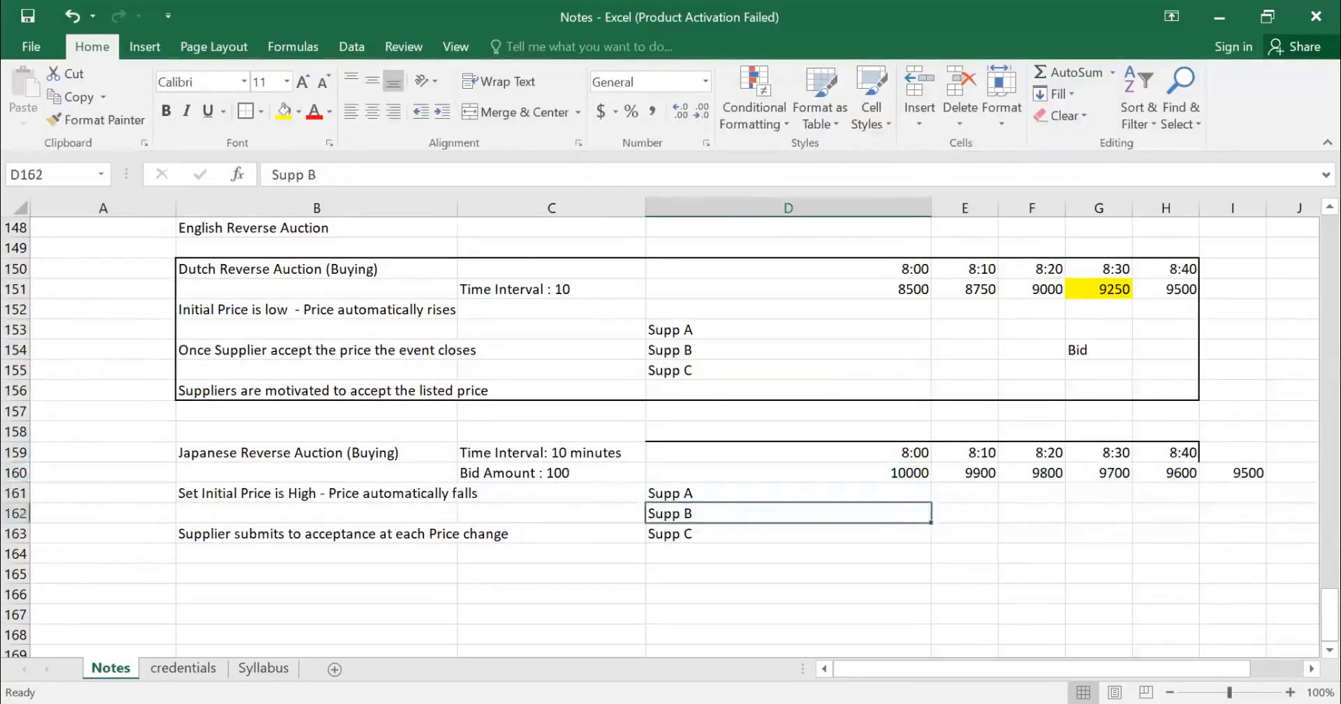
key("Up")
key("Up")
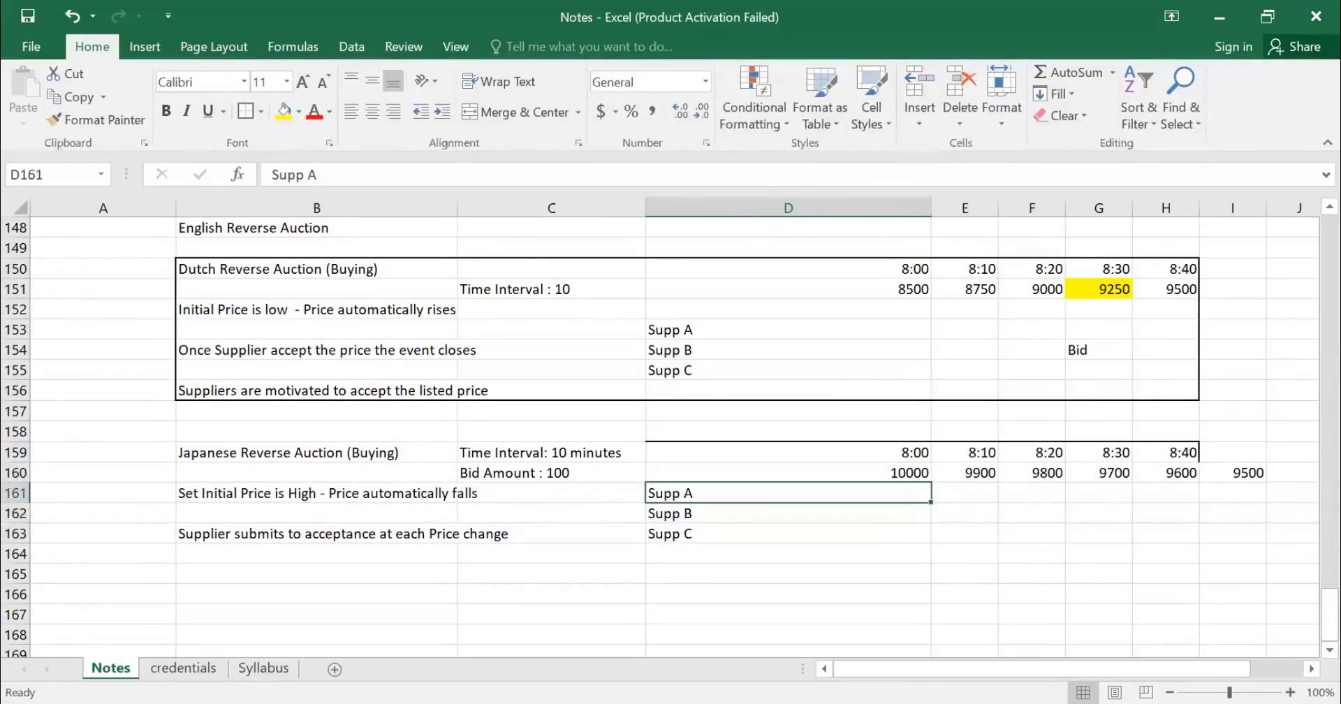
key("Up")
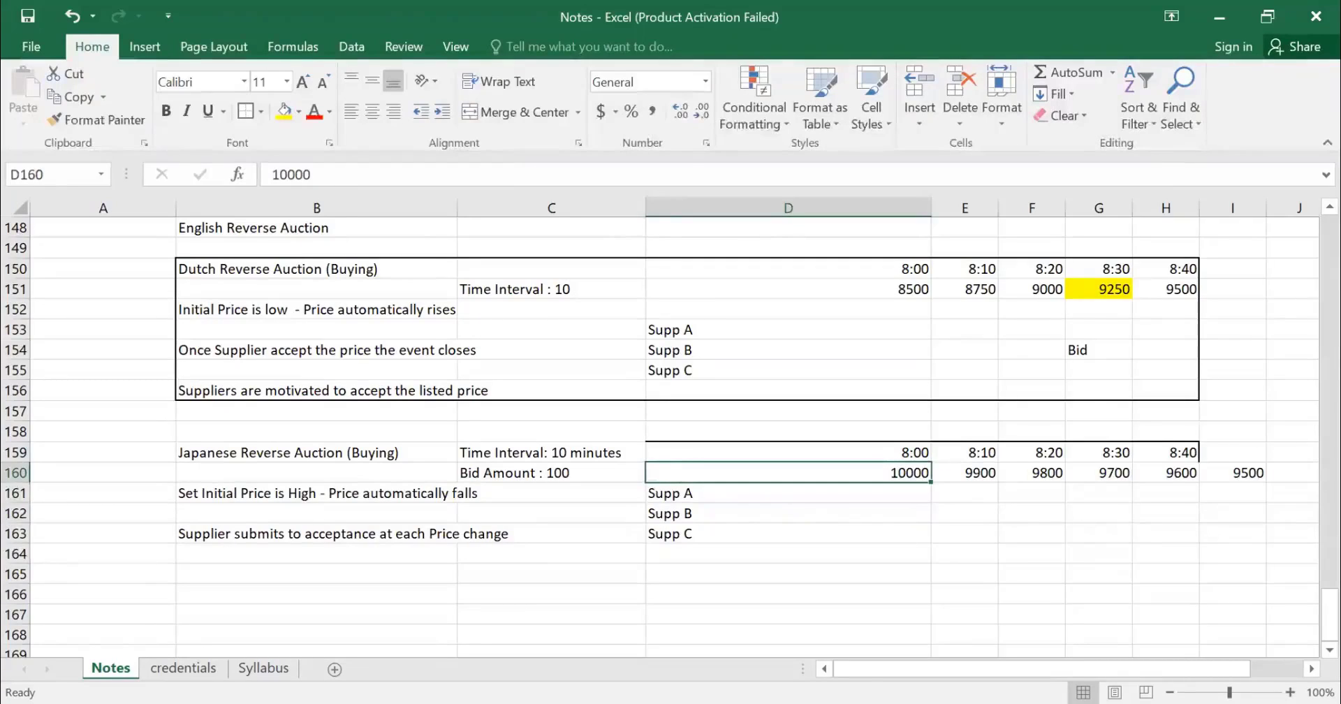
key("shift+Down")
key("shift+Down")
key("shift+Down")
key("shift+Down")
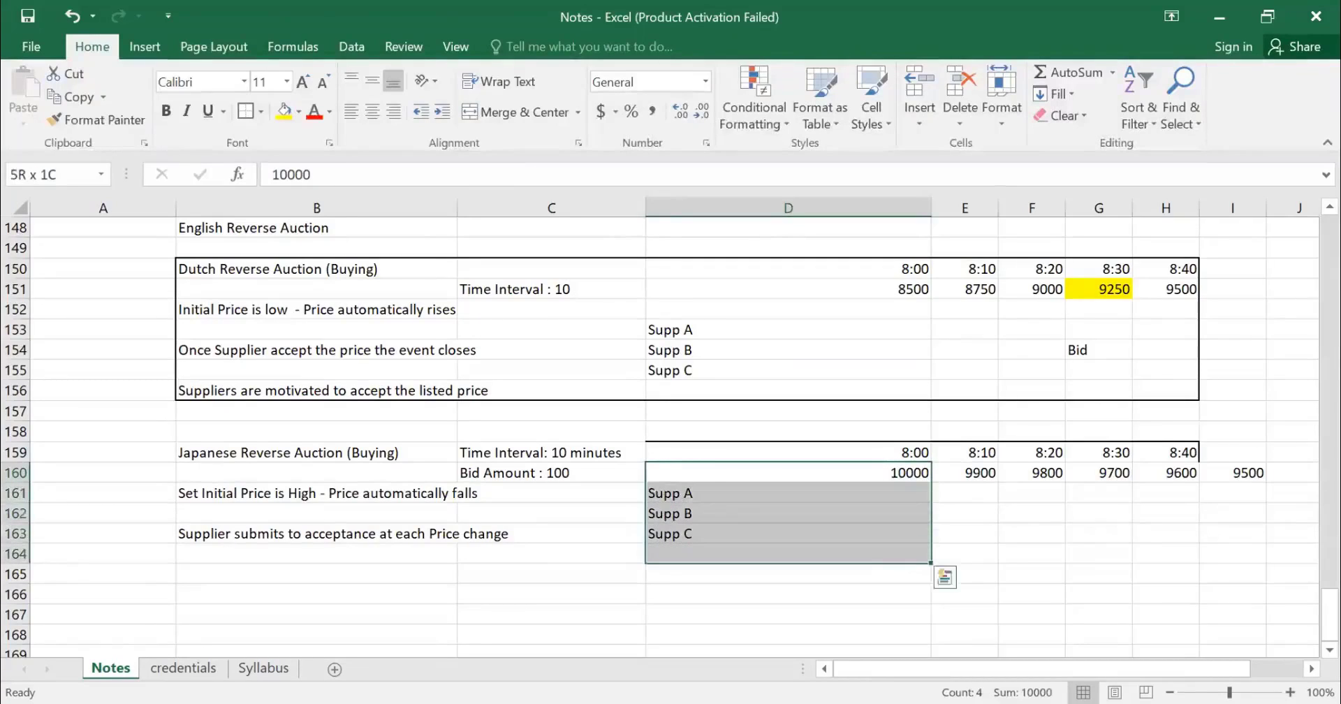